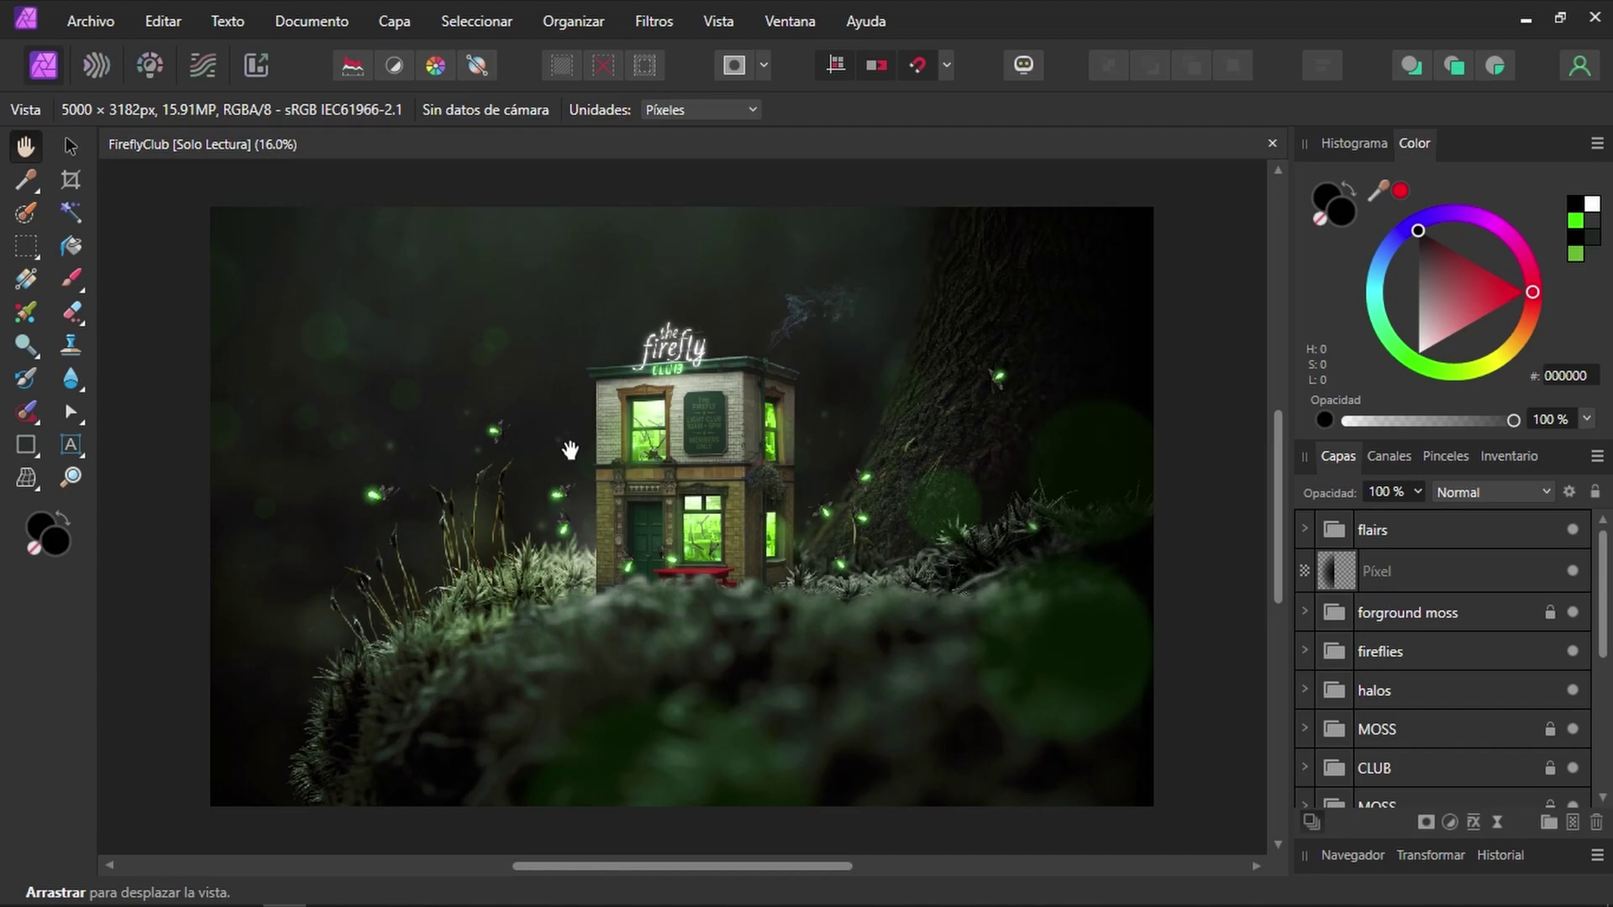
Step: Bring up the Facebook group page in the browser and scroll through it
click(125, 902)
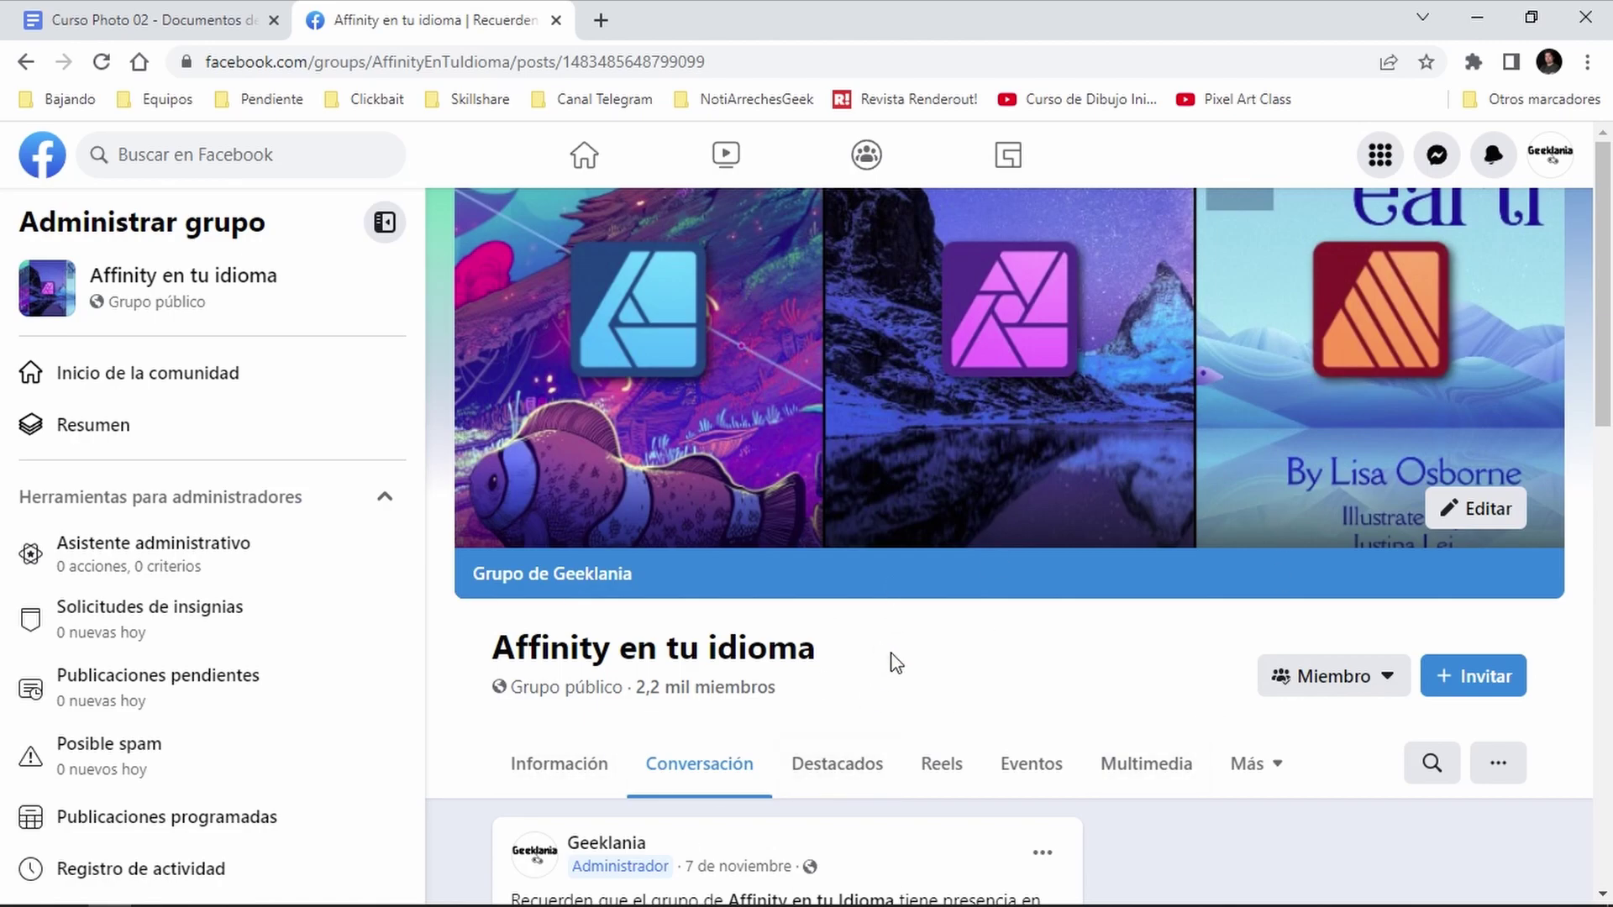
scroll(875, 605, down, 1)
scroll(874, 605, down, 3)
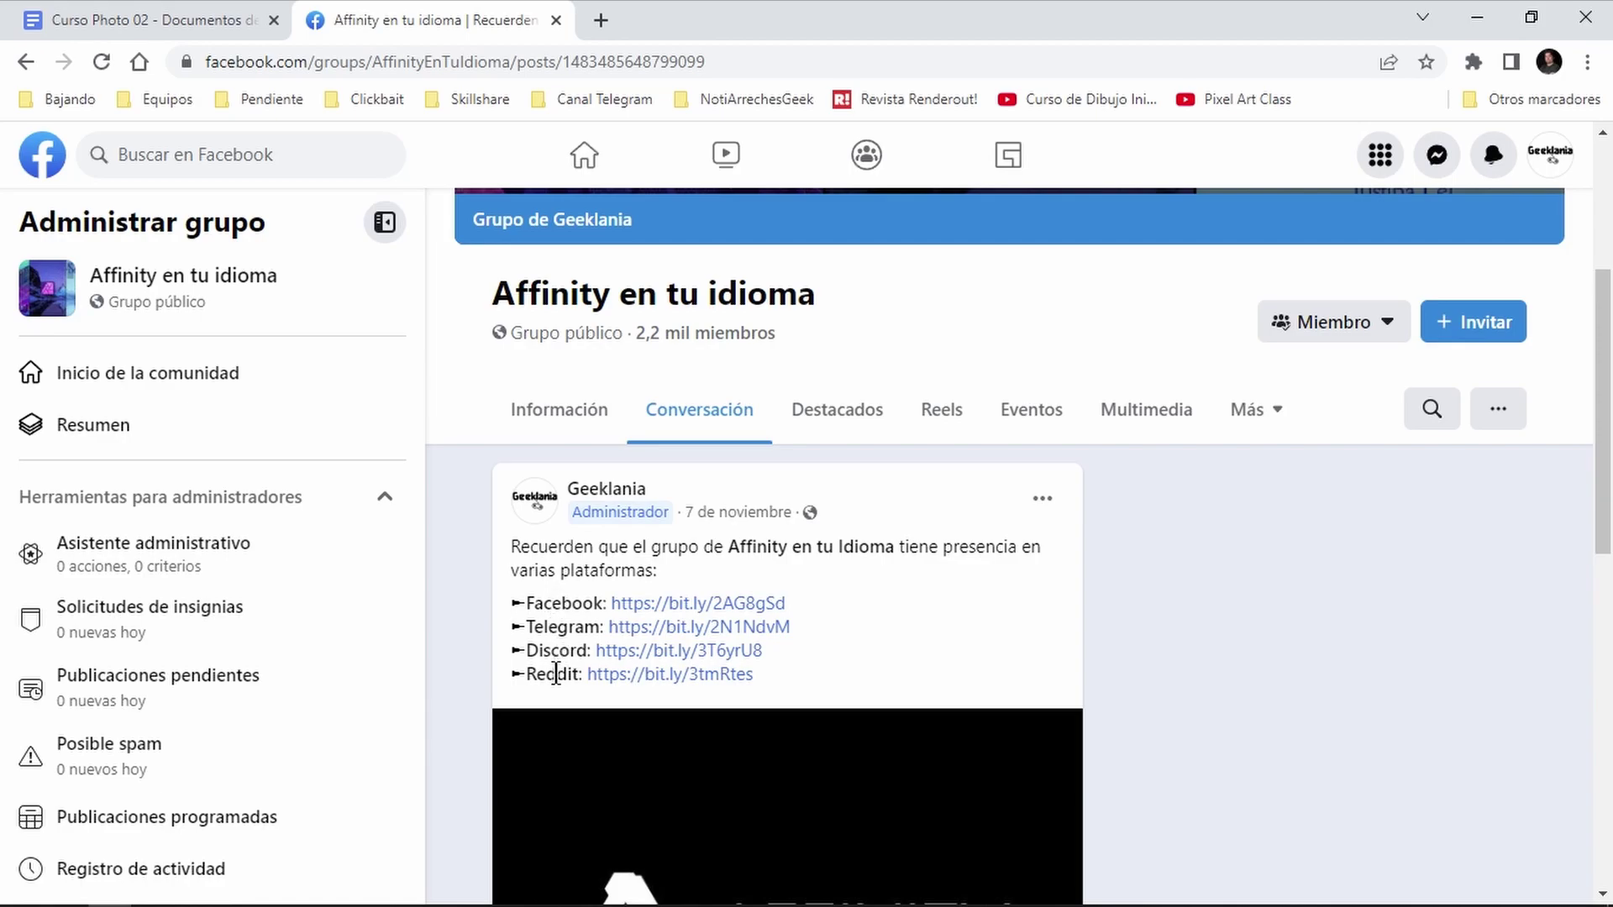
scroll(1000, 457, up, 4)
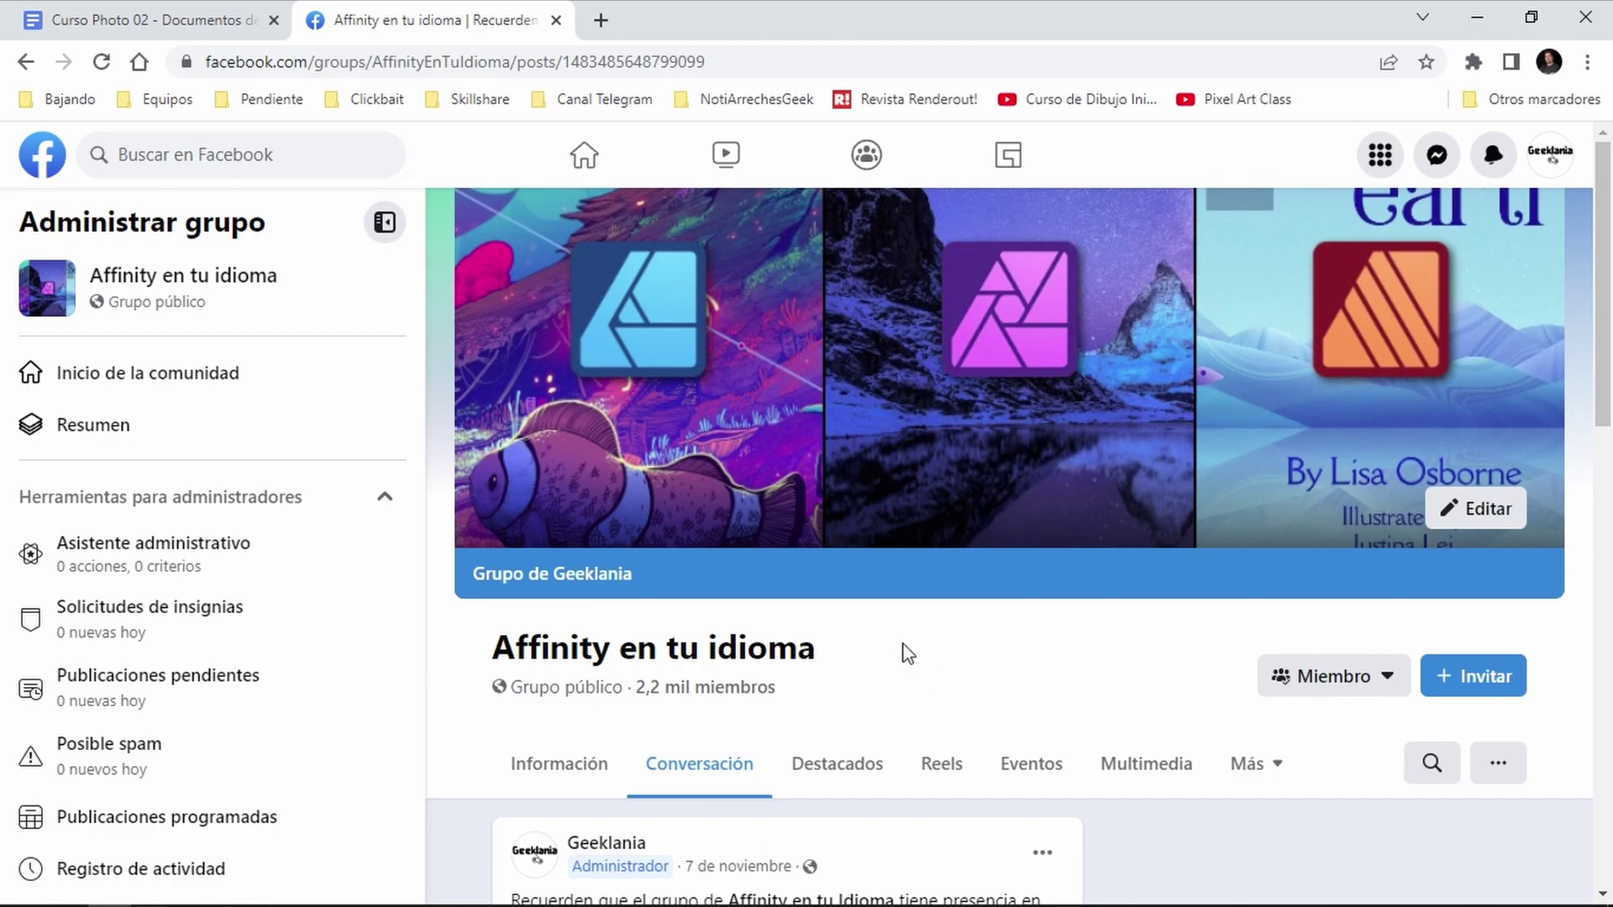
scroll(897, 636, down, 4)
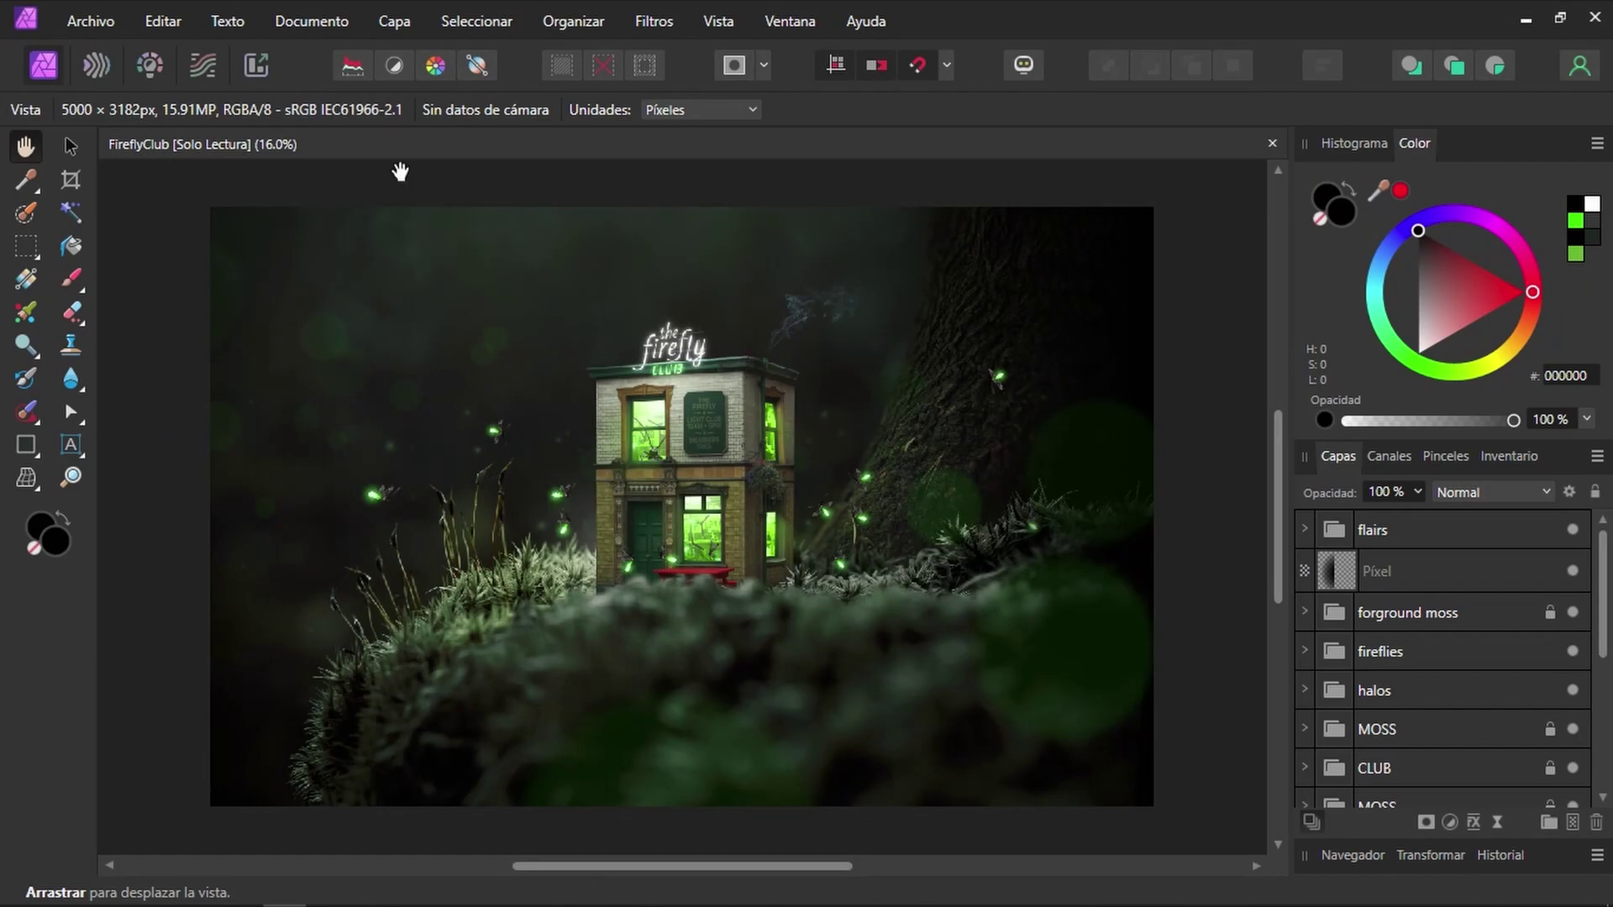
Step: Browse the bundled sample documents from File > New, then close them without opening one
click(87, 25)
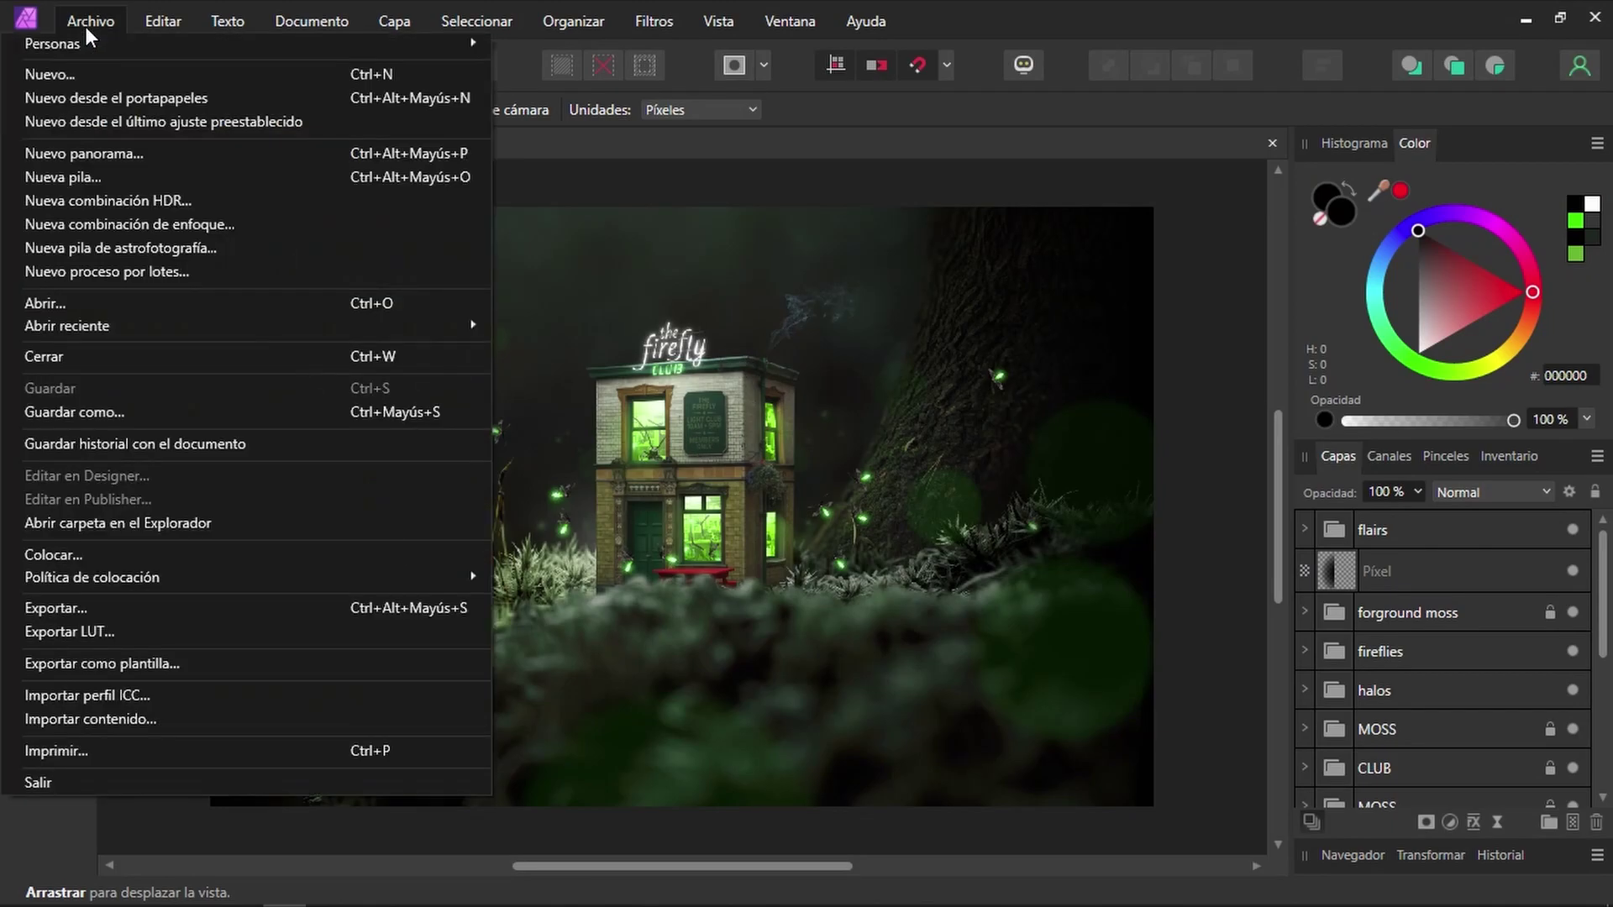
click(86, 74)
click(233, 506)
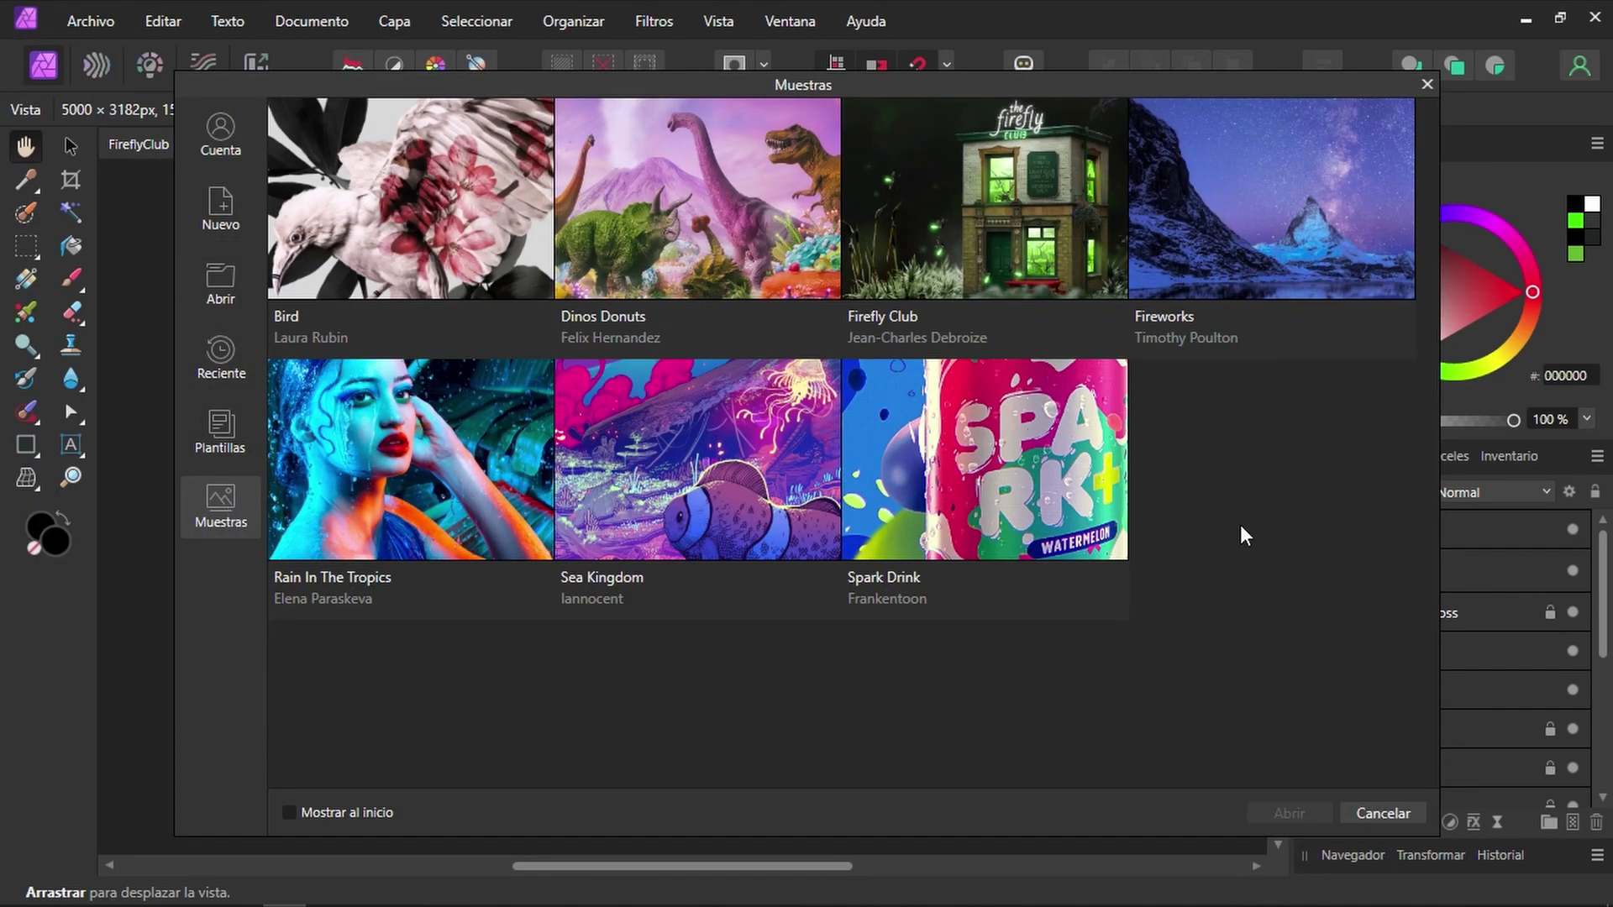
click(1382, 815)
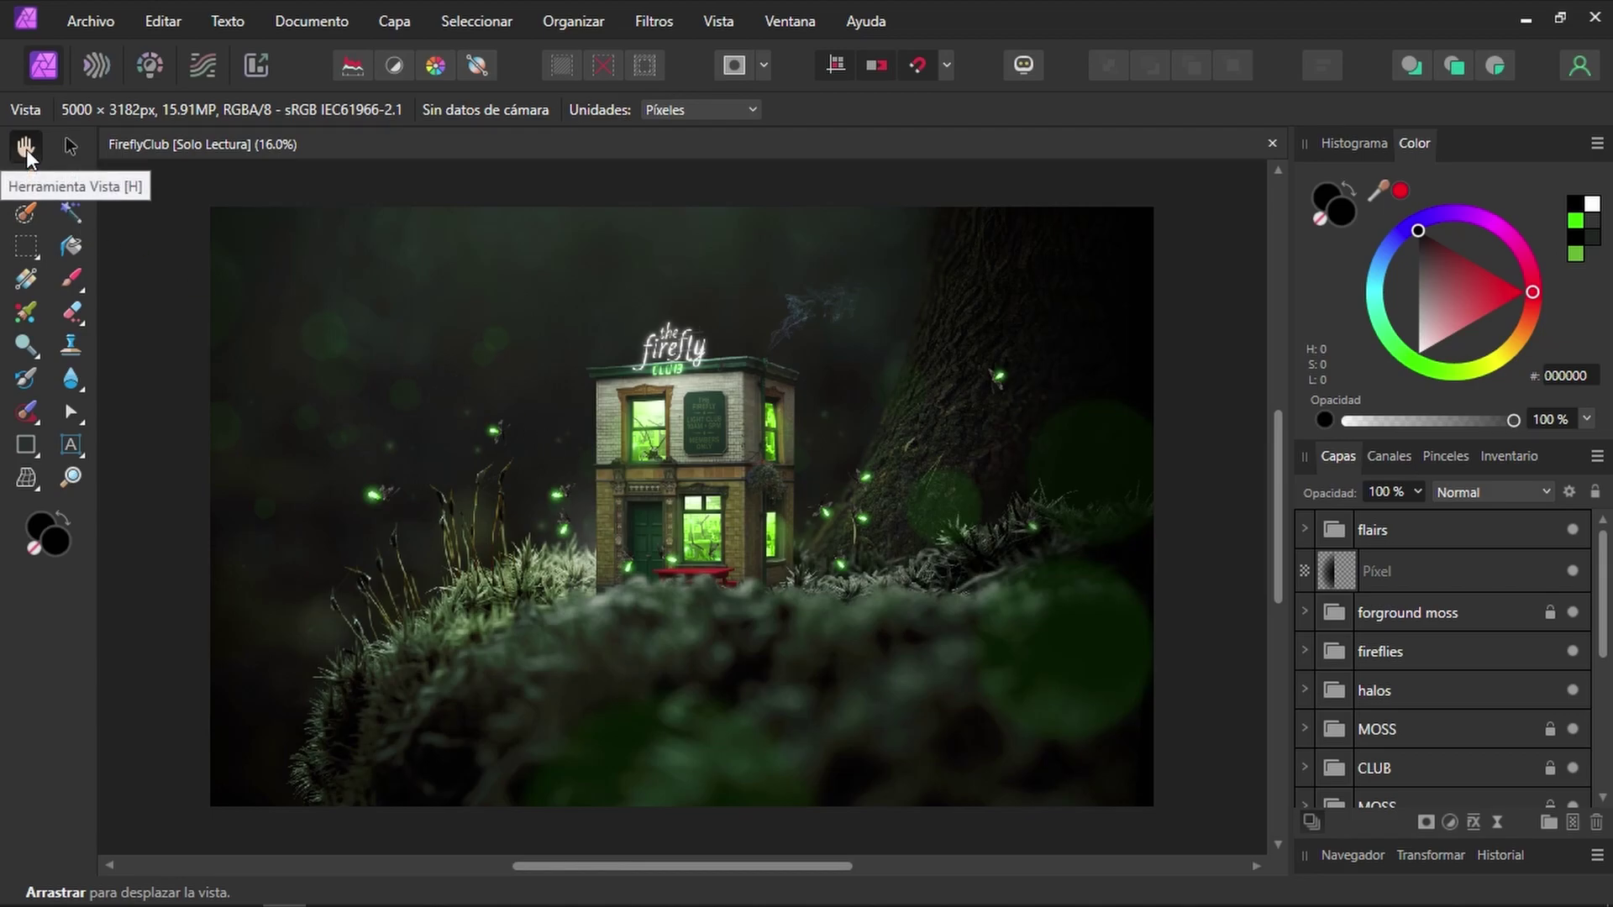
Step: Pan the Firefly Club image around the canvas with the Hand tool, ending on the Zoom tool
mouse_move(742, 503)
mouse_down()
mouse_move(736, 455)
mouse_move(669, 517)
mouse_move(703, 560)
mouse_up()
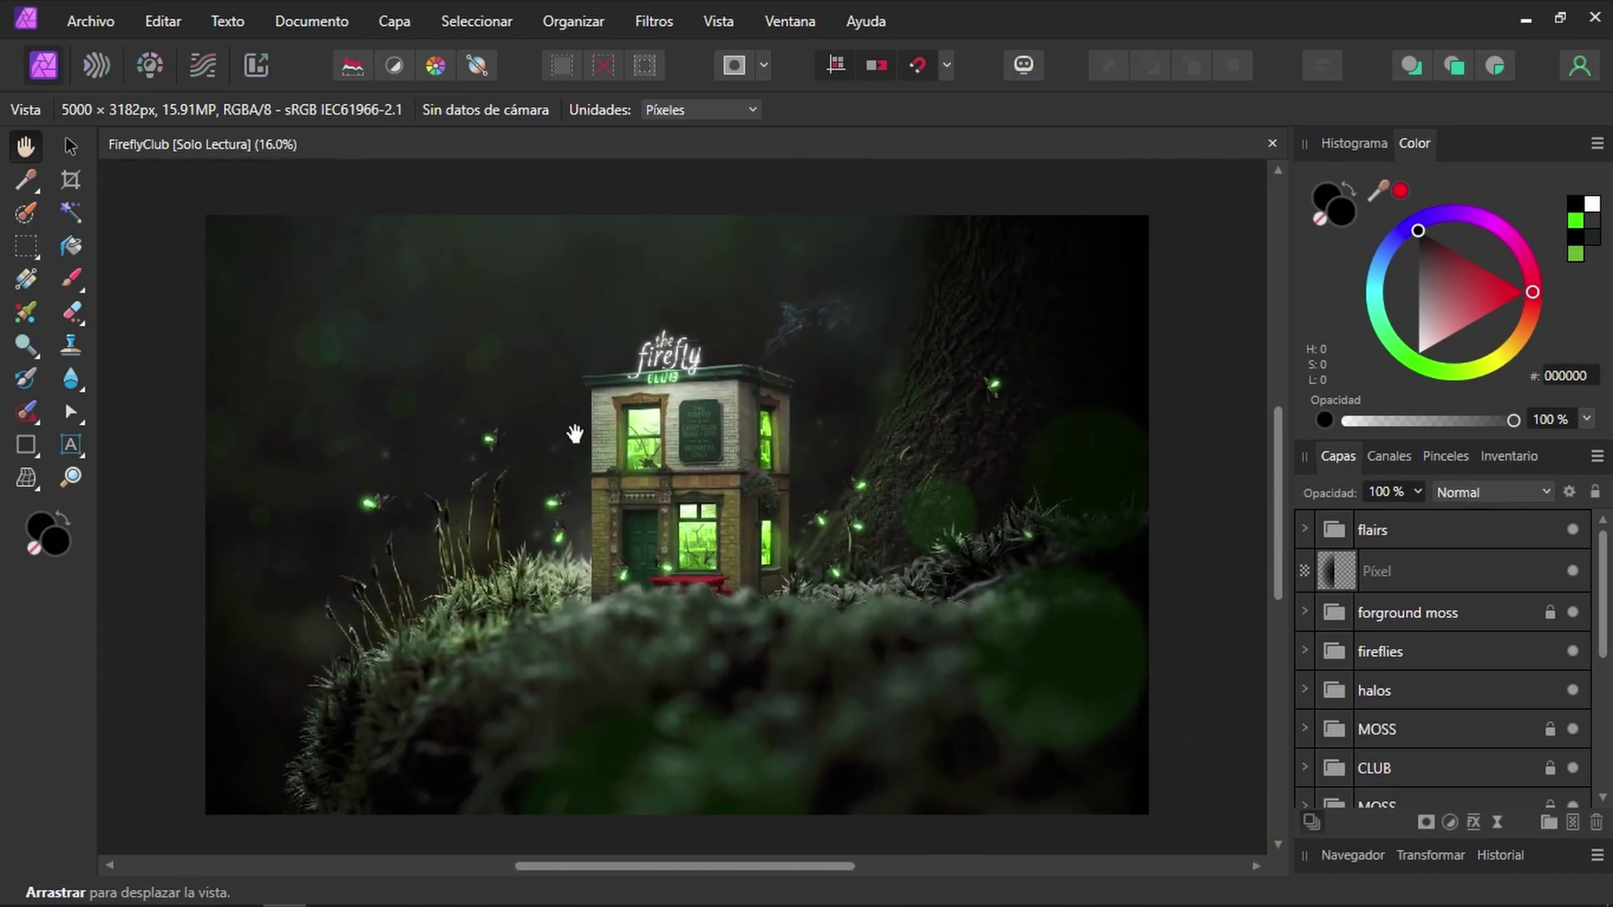
mouse_move(575, 435)
mouse_down()
mouse_move(463, 352)
mouse_move(812, 508)
mouse_move(679, 312)
mouse_move(596, 461)
mouse_move(464, 391)
mouse_move(632, 515)
mouse_move(574, 395)
mouse_move(599, 507)
mouse_move(578, 460)
mouse_up()
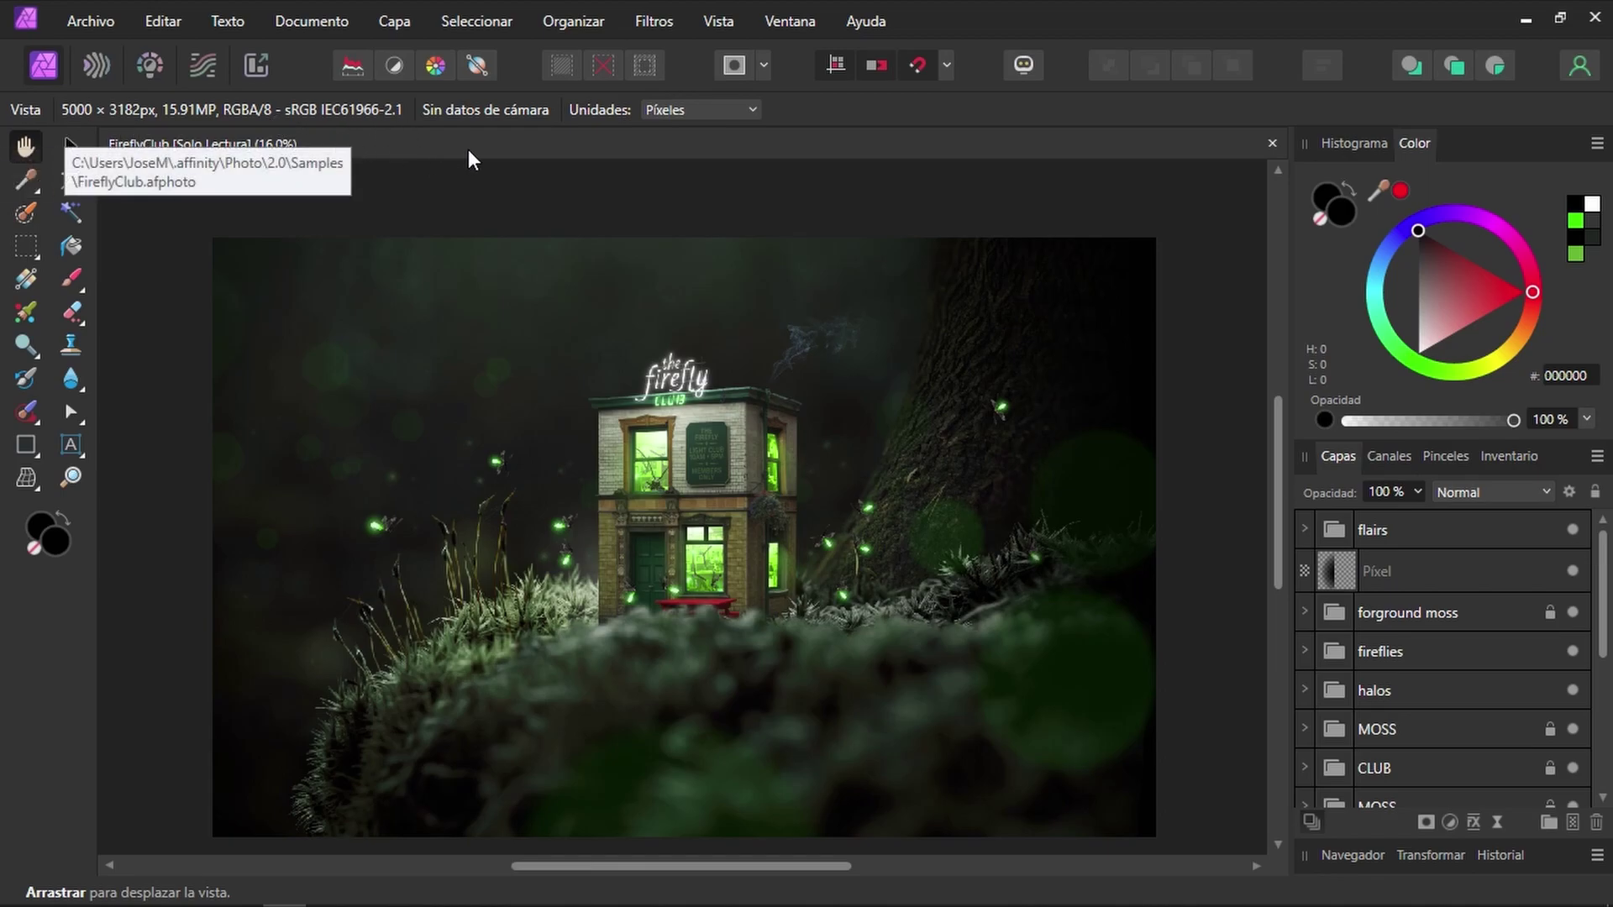
drag(693, 517, 691, 548)
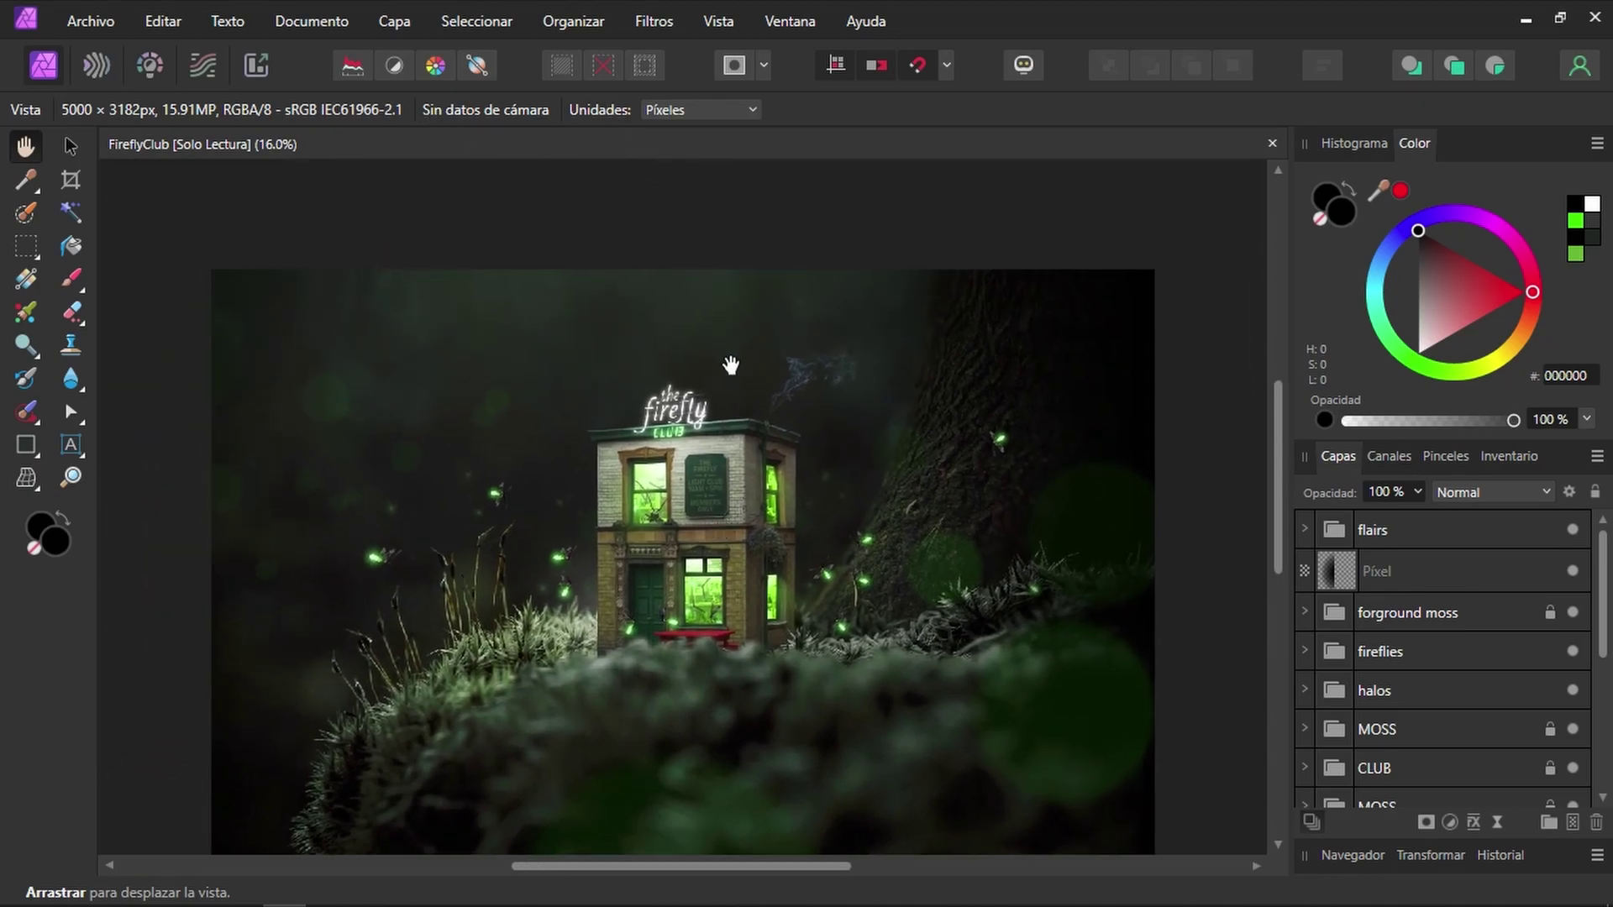
click(72, 477)
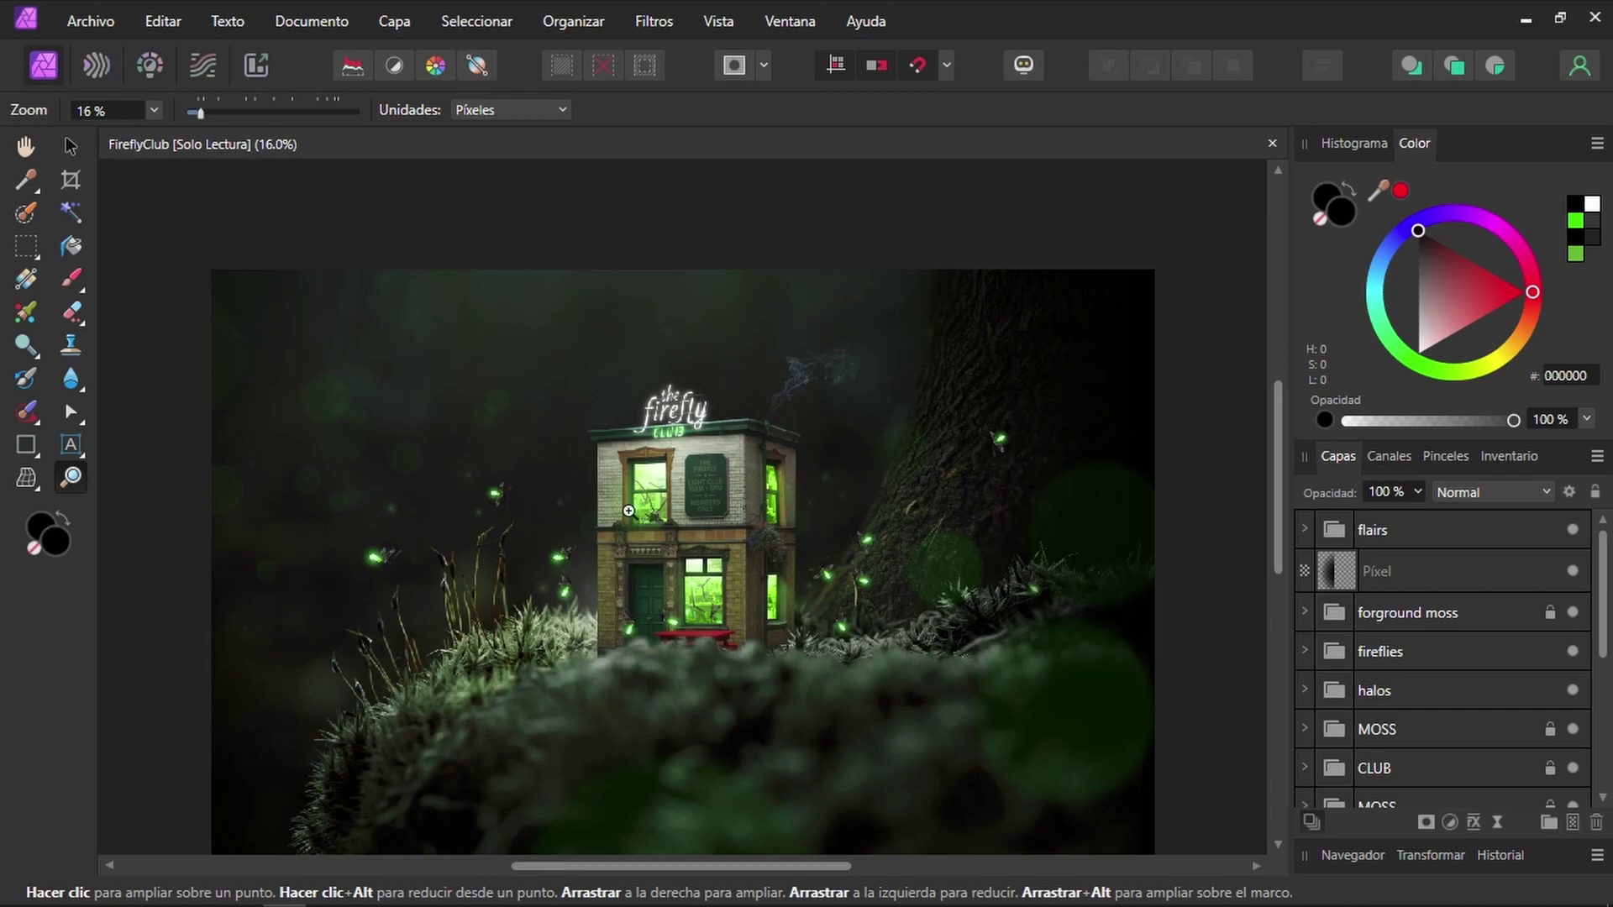
Step: Zoom in onto the club's wall sign with Zoom tool drags, then zoom back out across the scene
drag(629, 511, 547, 502)
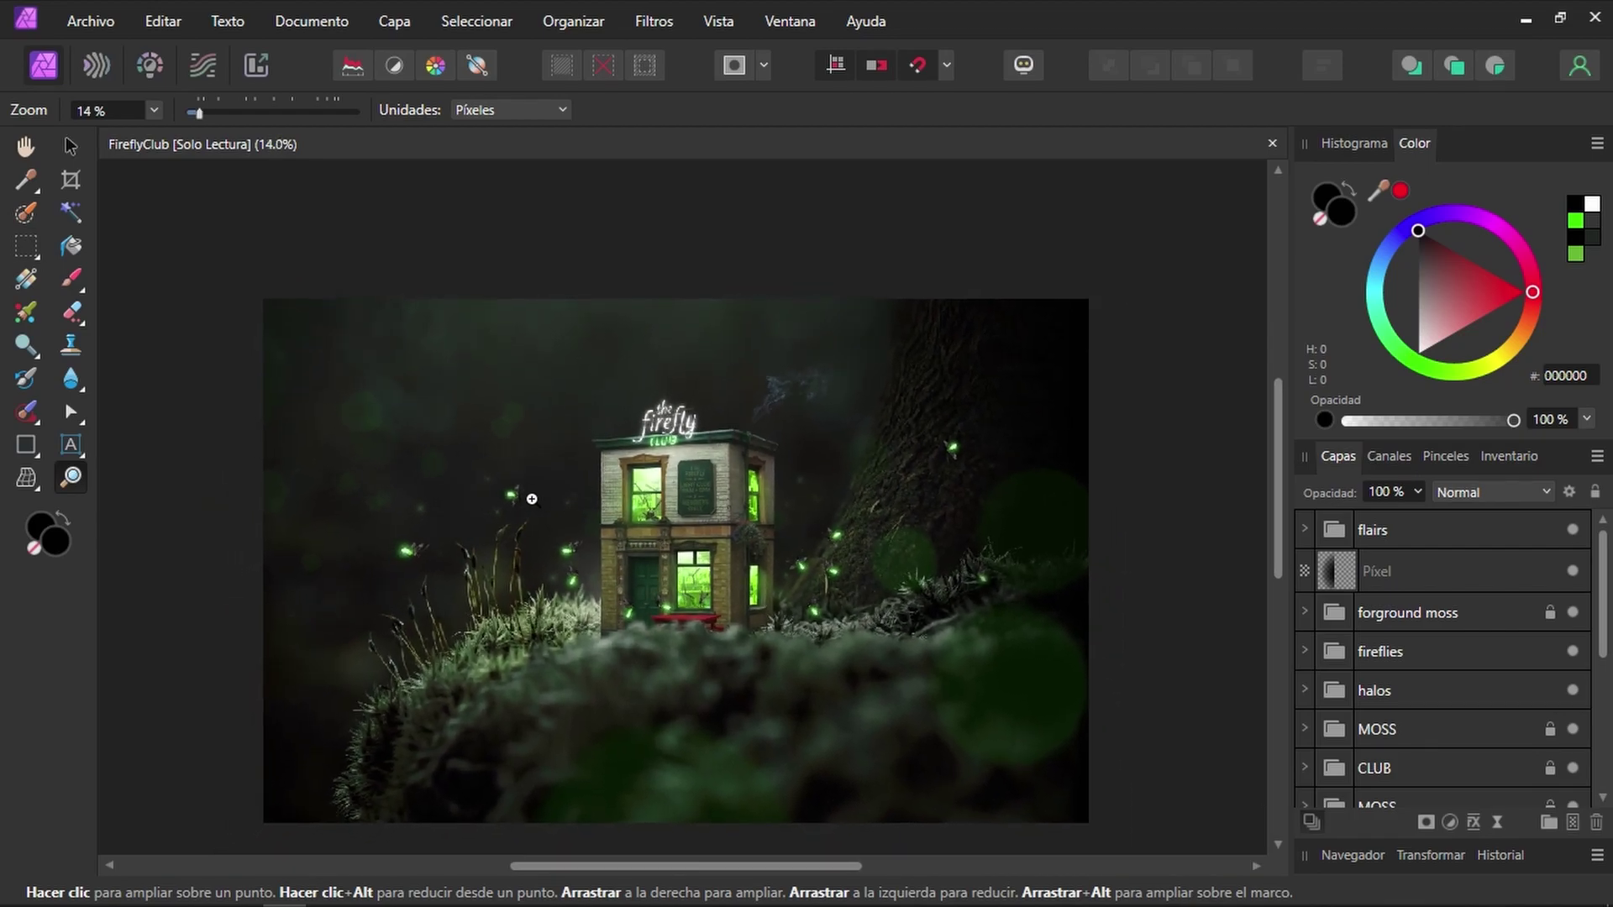
mouse_move(548, 502)
mouse_down()
mouse_move(722, 526)
mouse_move(826, 514)
mouse_up()
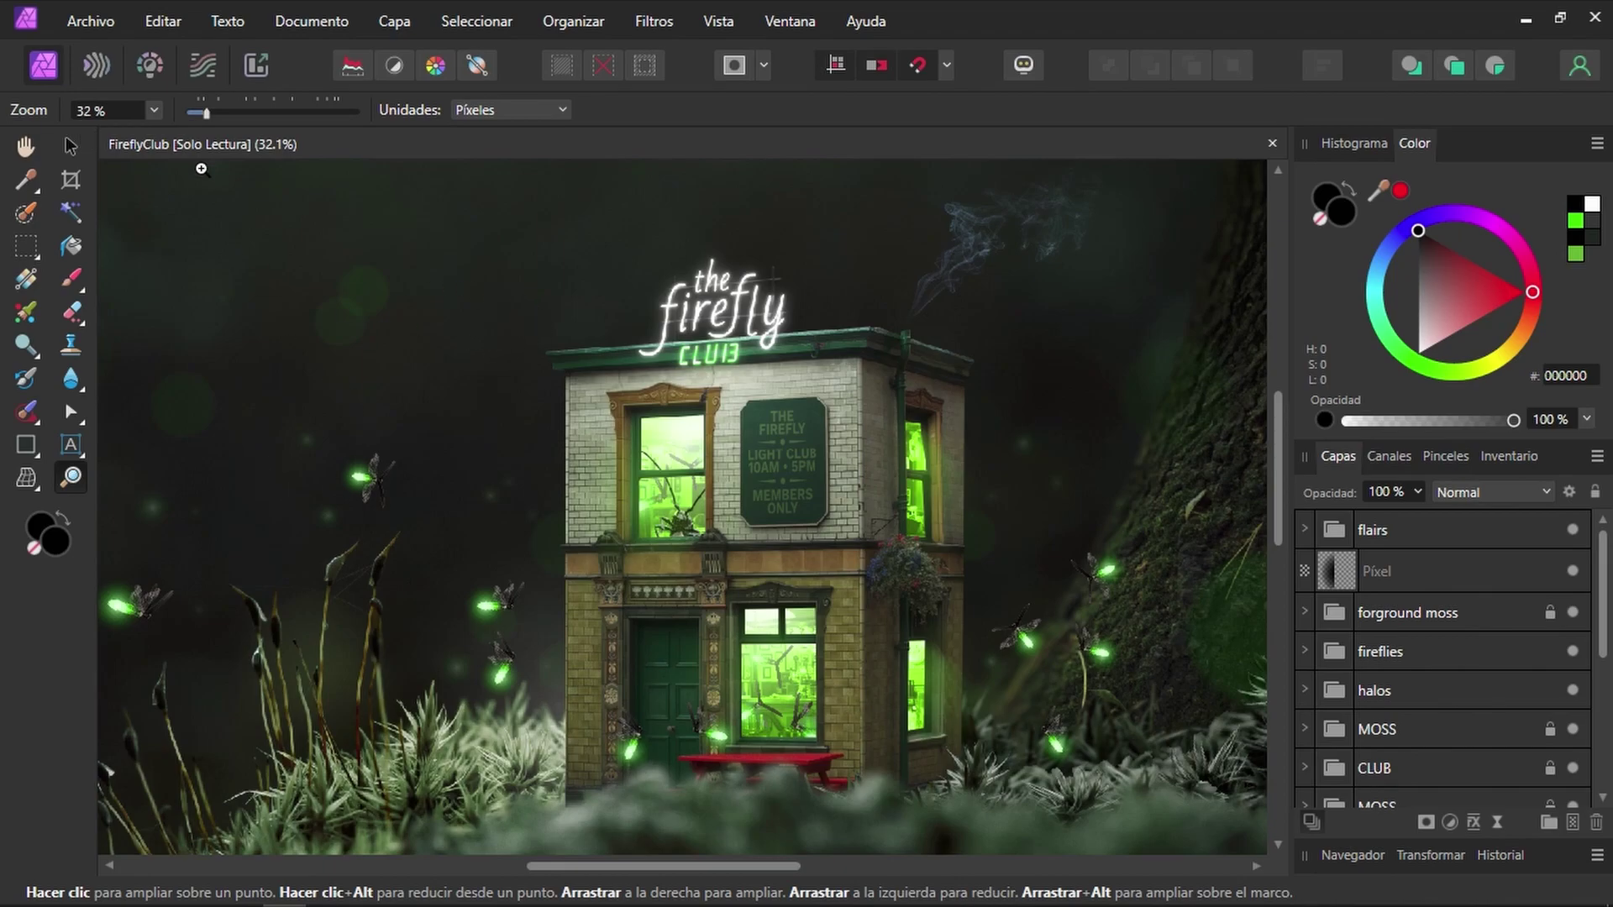
drag(205, 114, 224, 120)
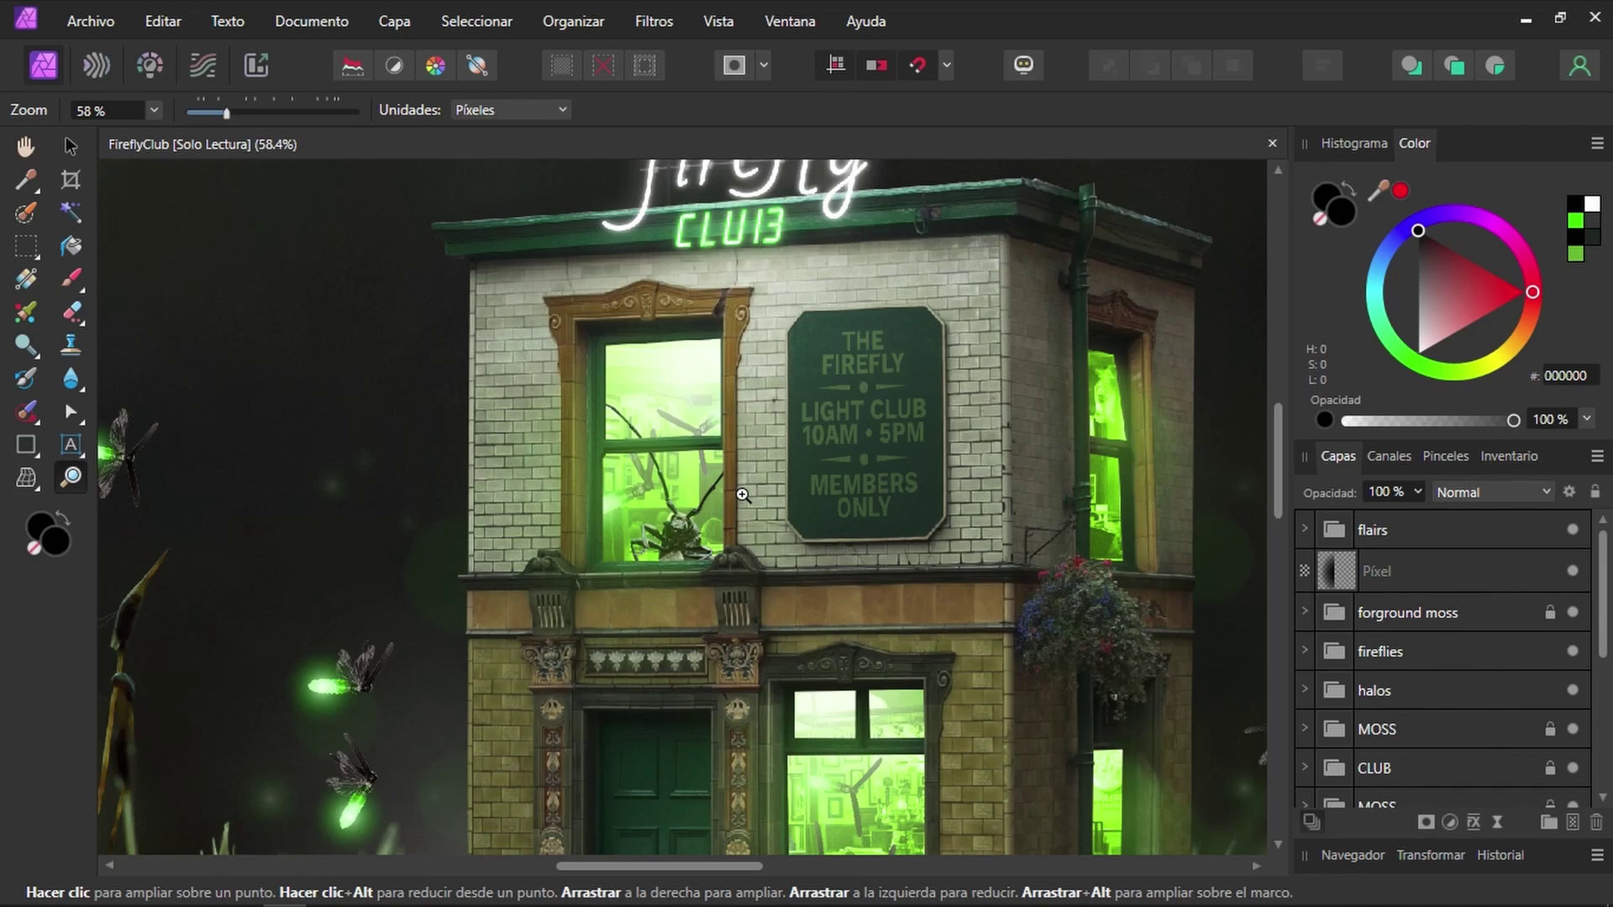
alt+click(743, 495)
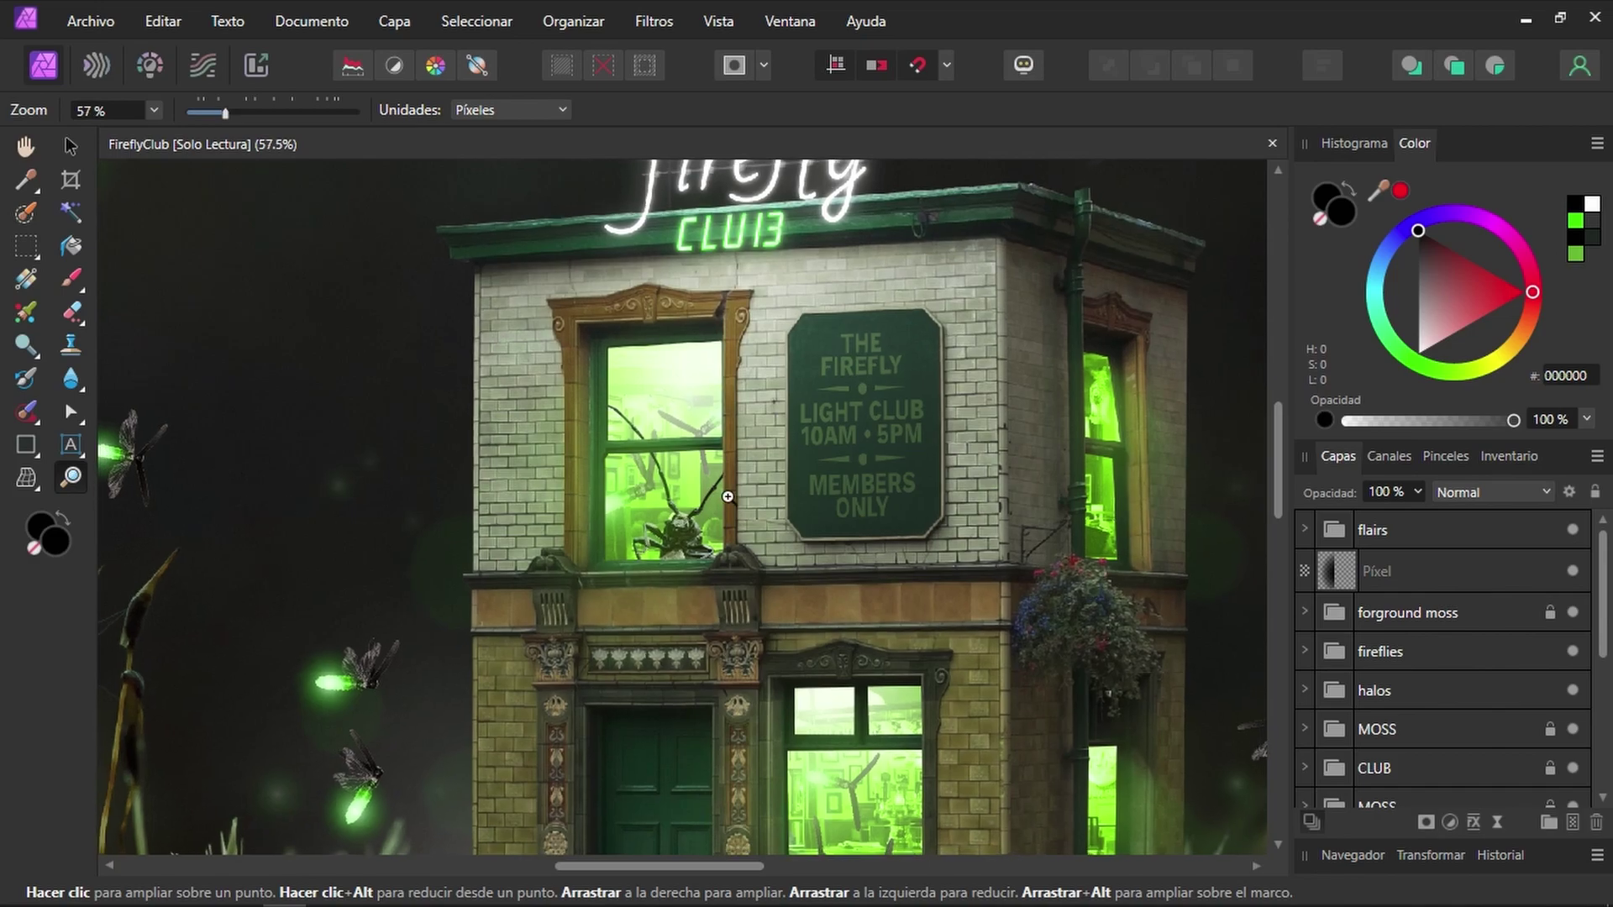
mouse_move(565, 502)
mouse_down()
mouse_move(387, 499)
mouse_move(1087, 540)
mouse_move(865, 537)
mouse_up()
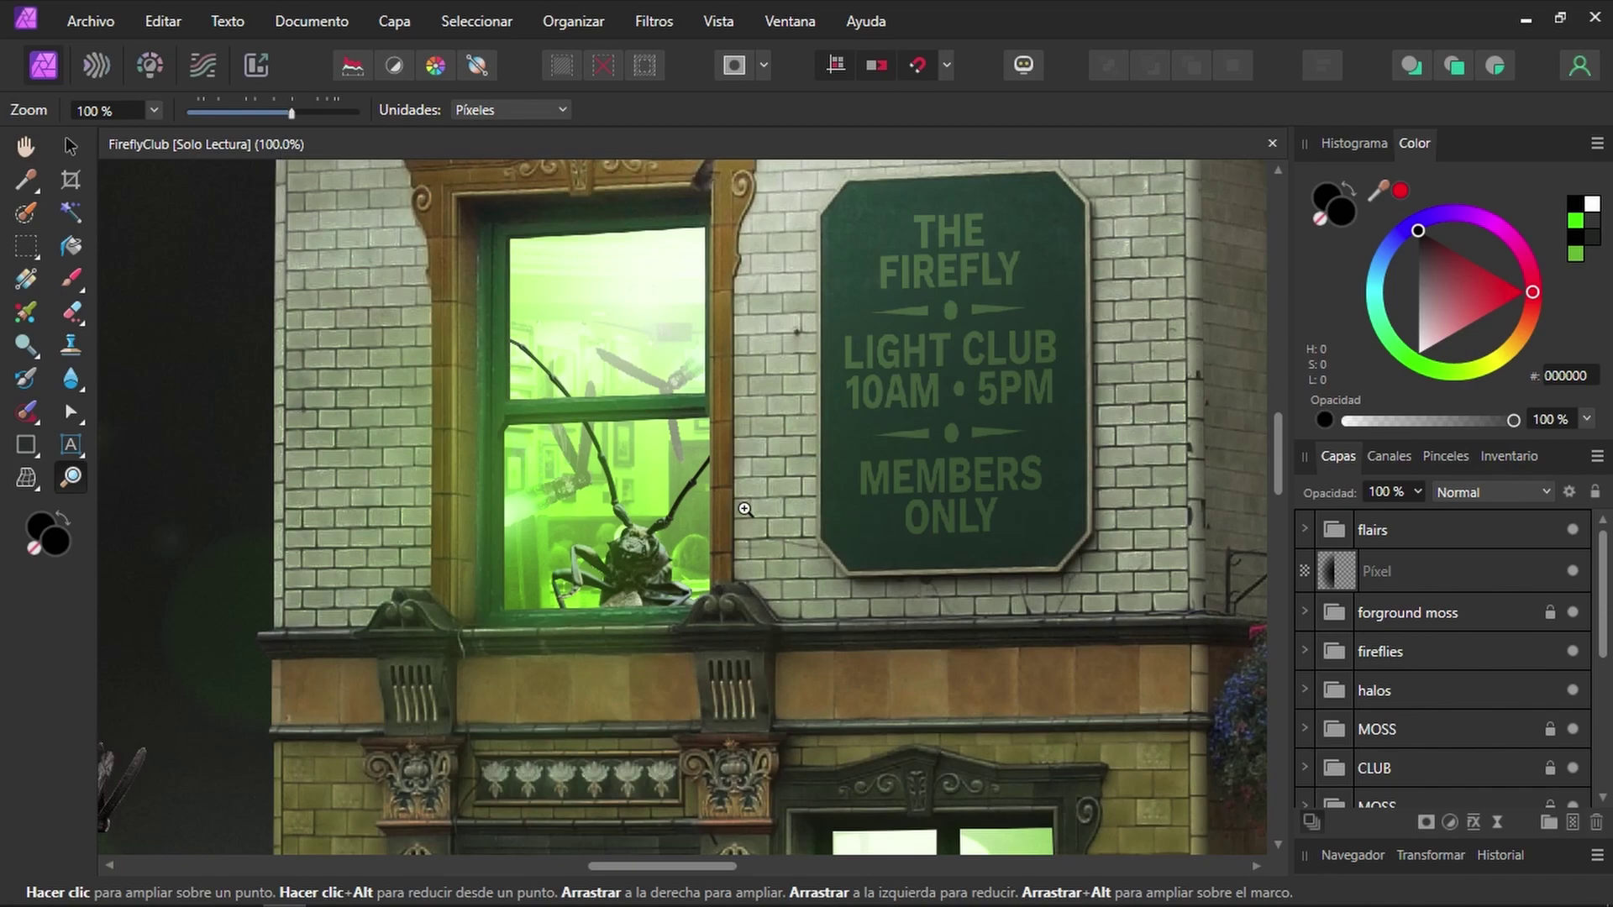
mouse_move(672, 510)
mouse_down()
mouse_move(652, 505)
mouse_move(707, 528)
mouse_up()
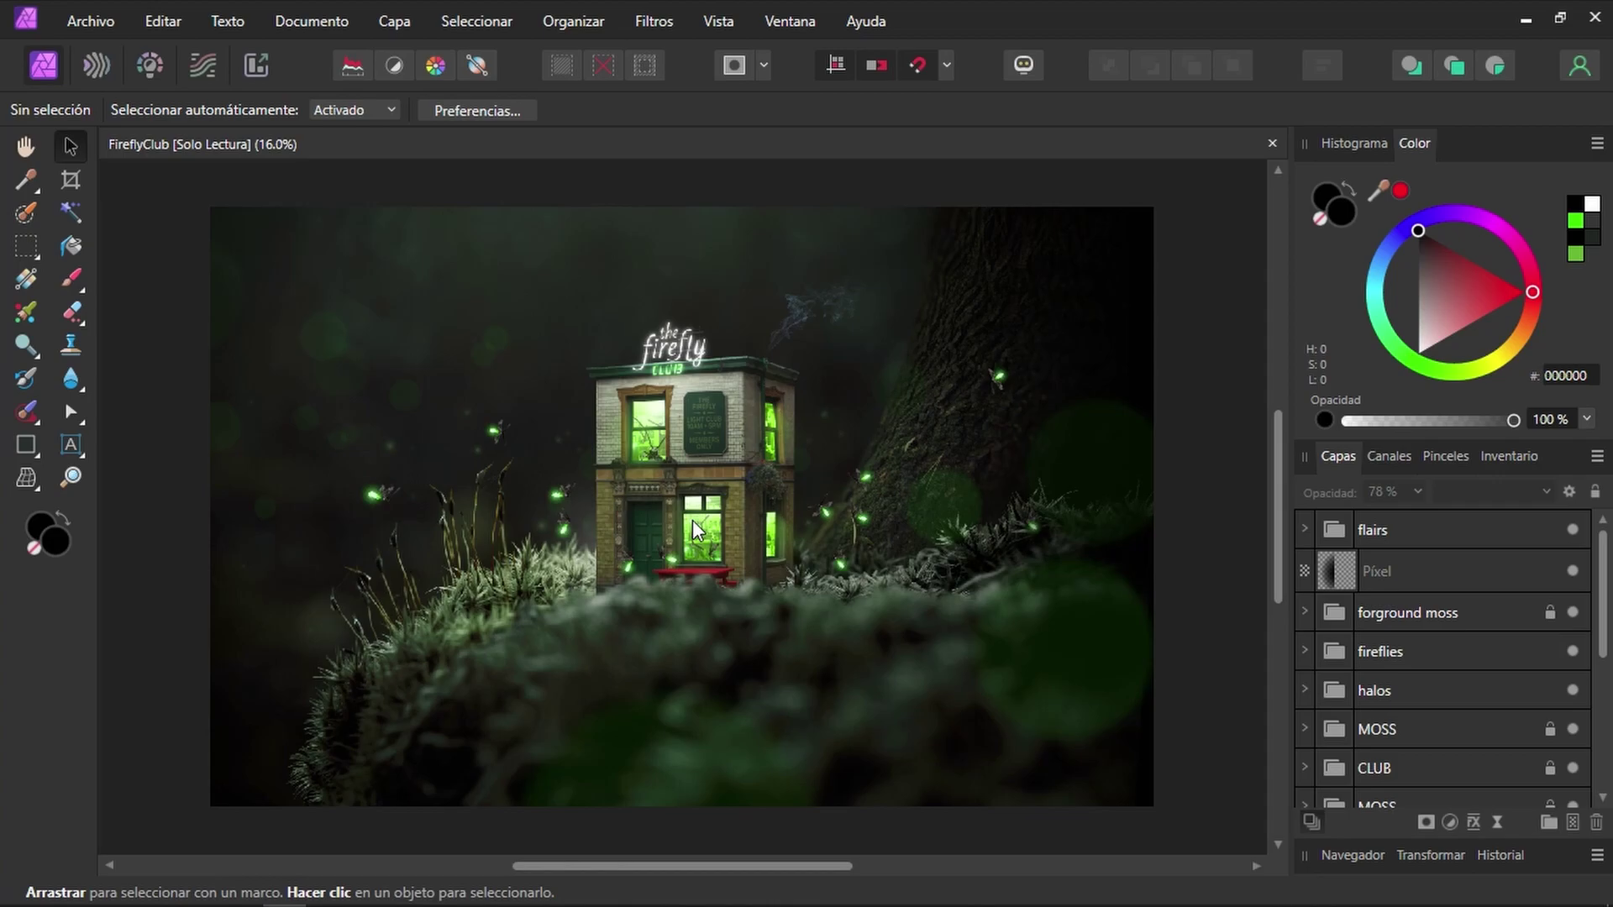
Step: Scroll the wheel up and down to pan the image vertically
scroll(692, 523, up, 3)
scroll(692, 523, up, 2)
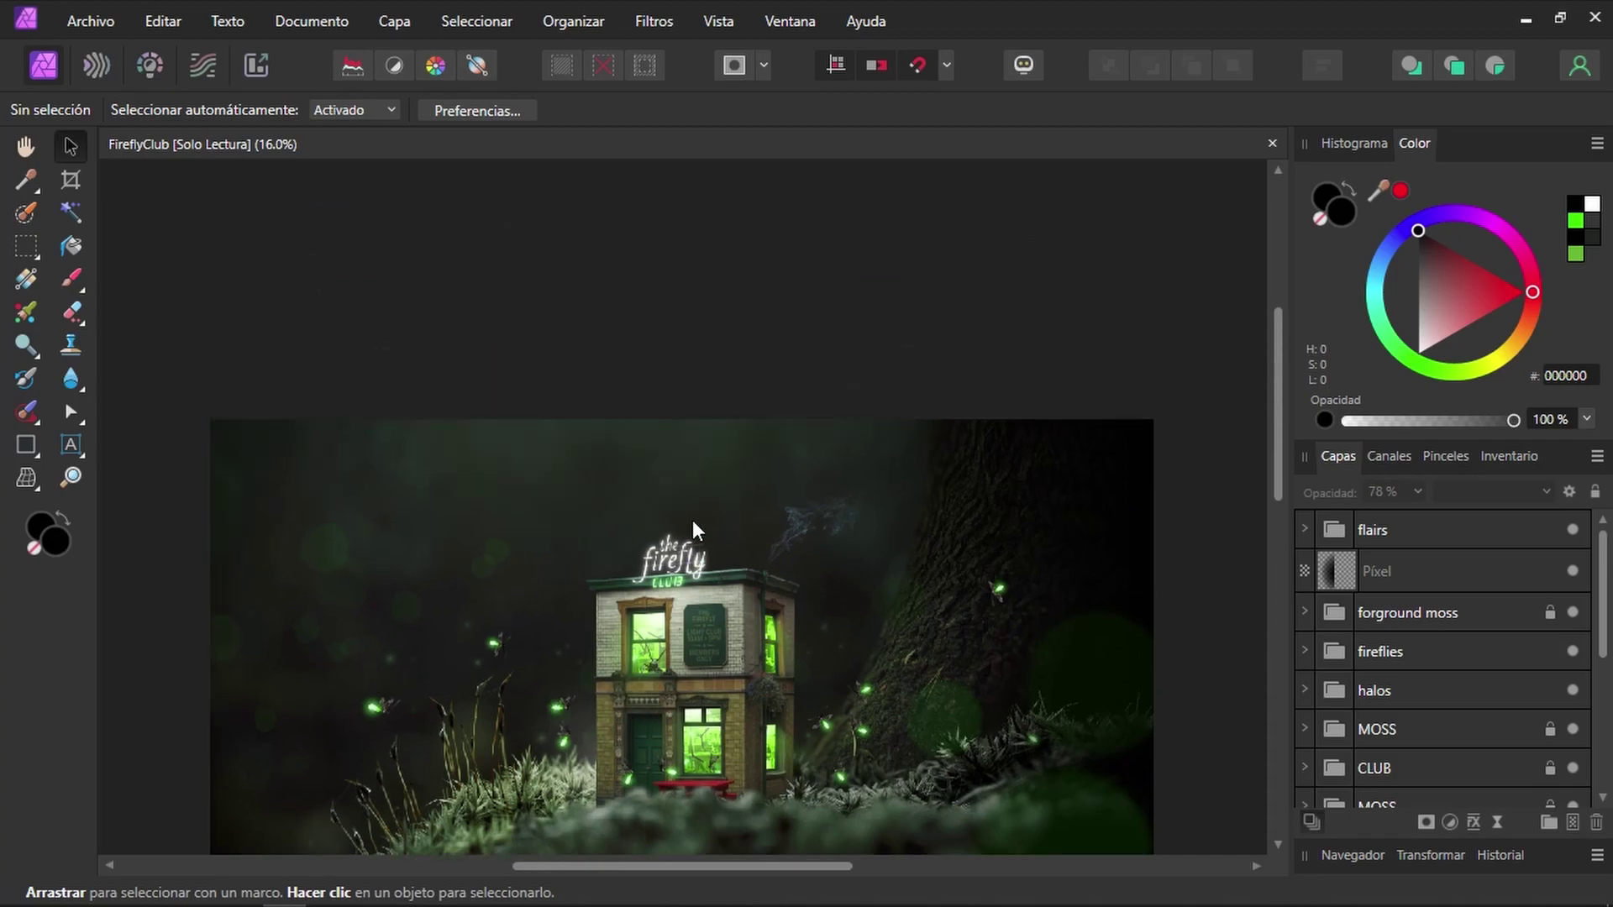
scroll(692, 529, up, 3)
scroll(692, 529, up, 2)
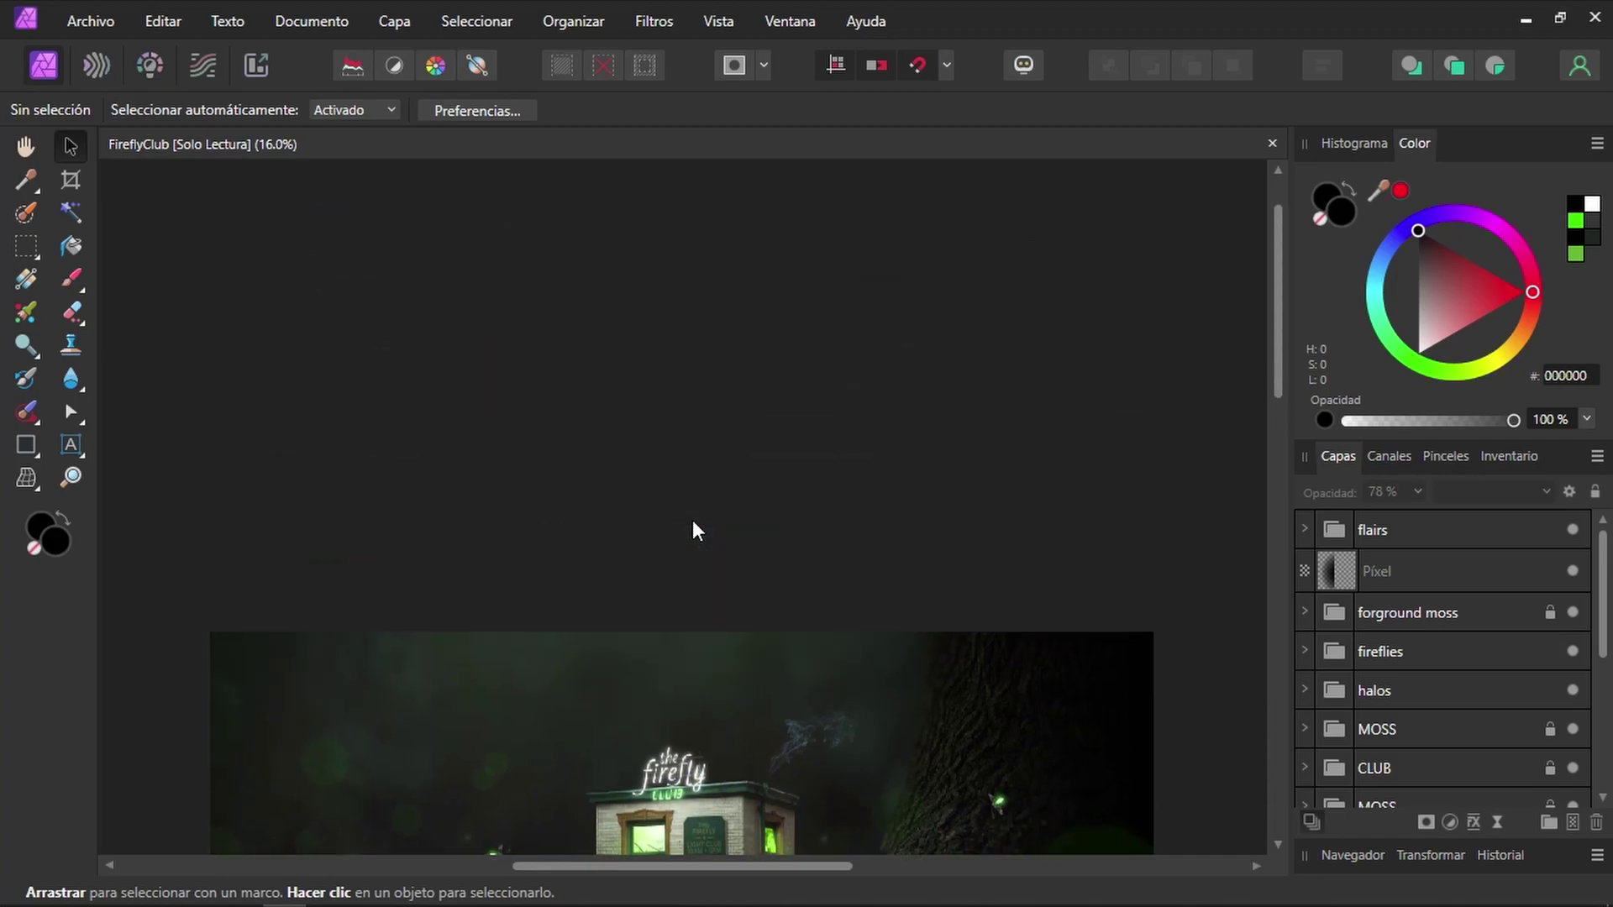
scroll(692, 522, down, 2)
scroll(693, 521, down, 1)
scroll(693, 522, down, 1)
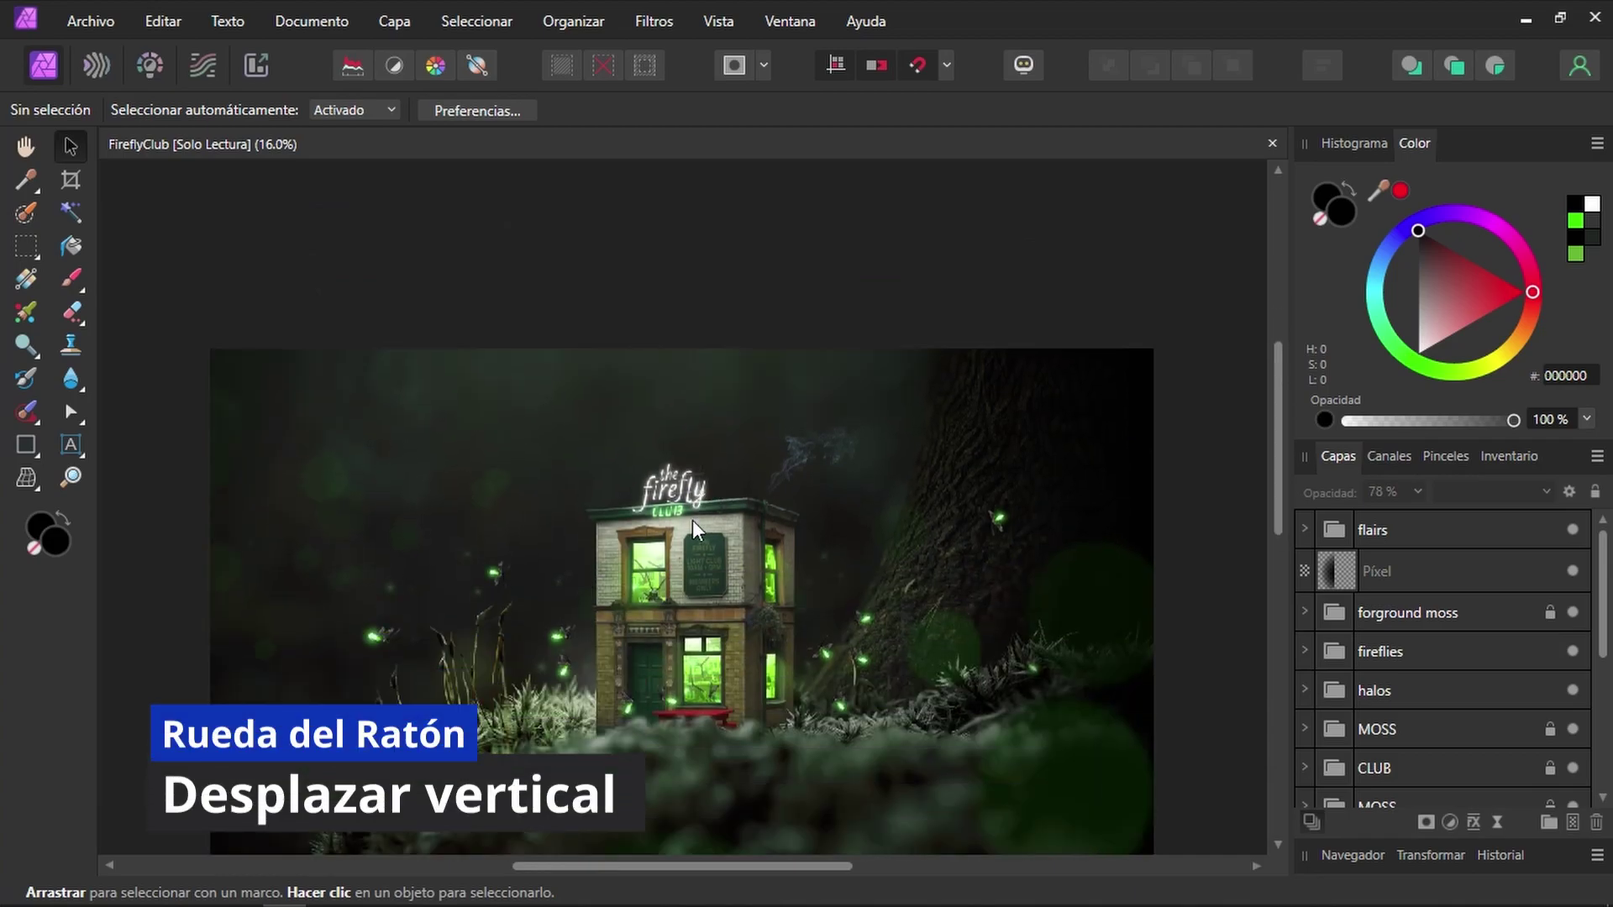
scroll(692, 521, down, 2)
scroll(692, 520, down, 1)
scroll(693, 521, up, 1)
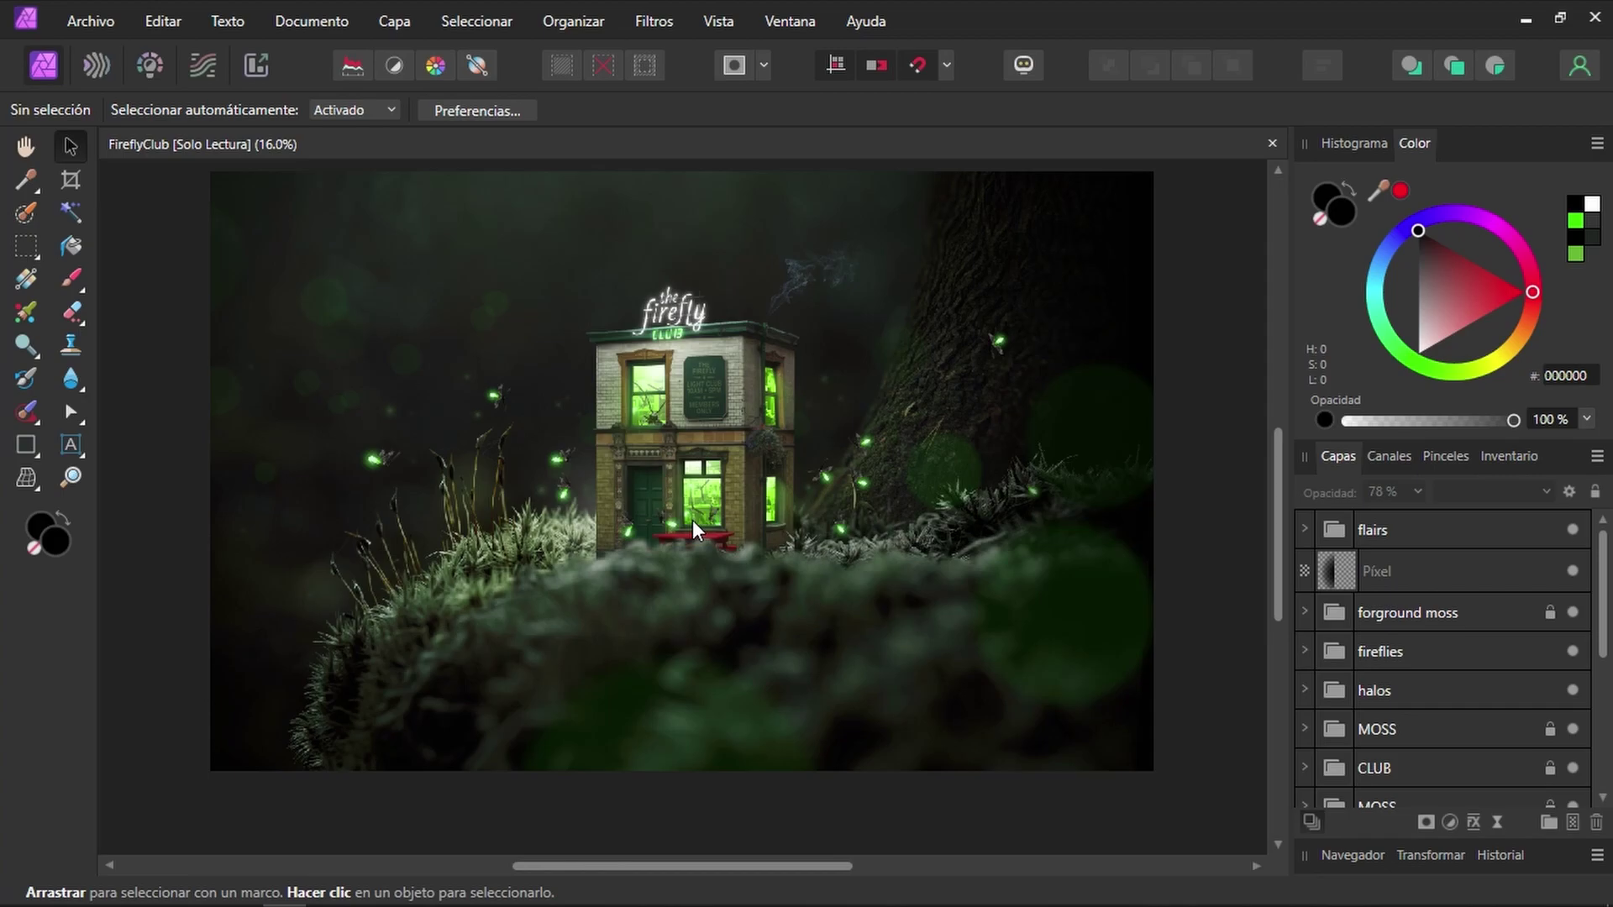
Step: Shift+scroll left and right to pan the image horizontally
scroll(693, 520, left, 2)
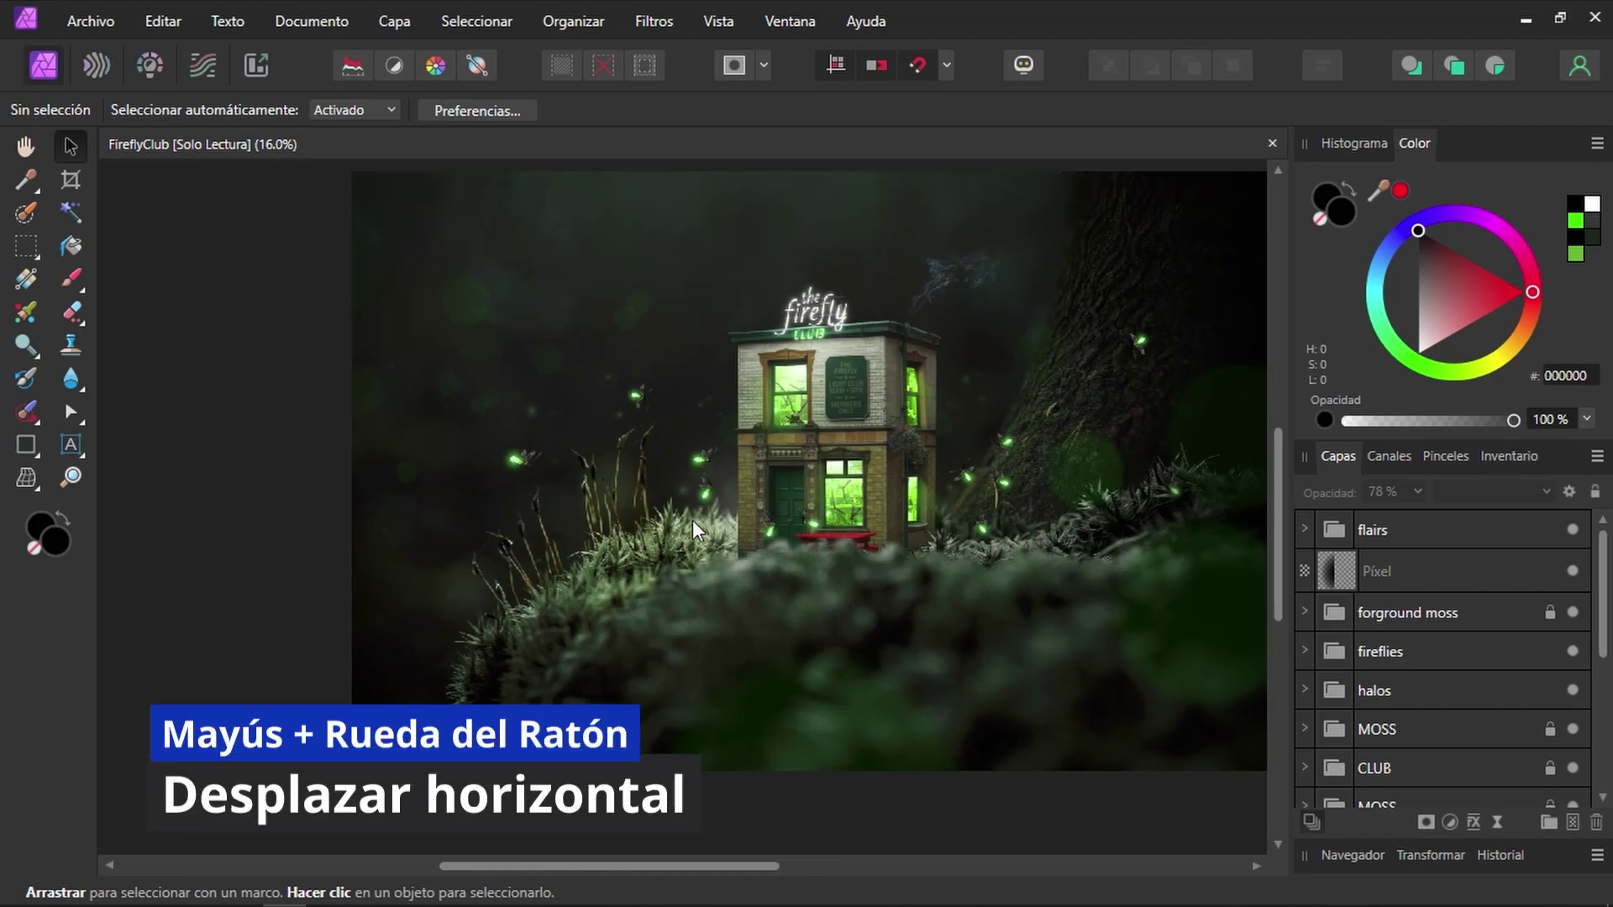
scroll(692, 521, left, 3)
scroll(692, 521, left, 1)
scroll(692, 521, left, 1)
scroll(692, 521, right, 3)
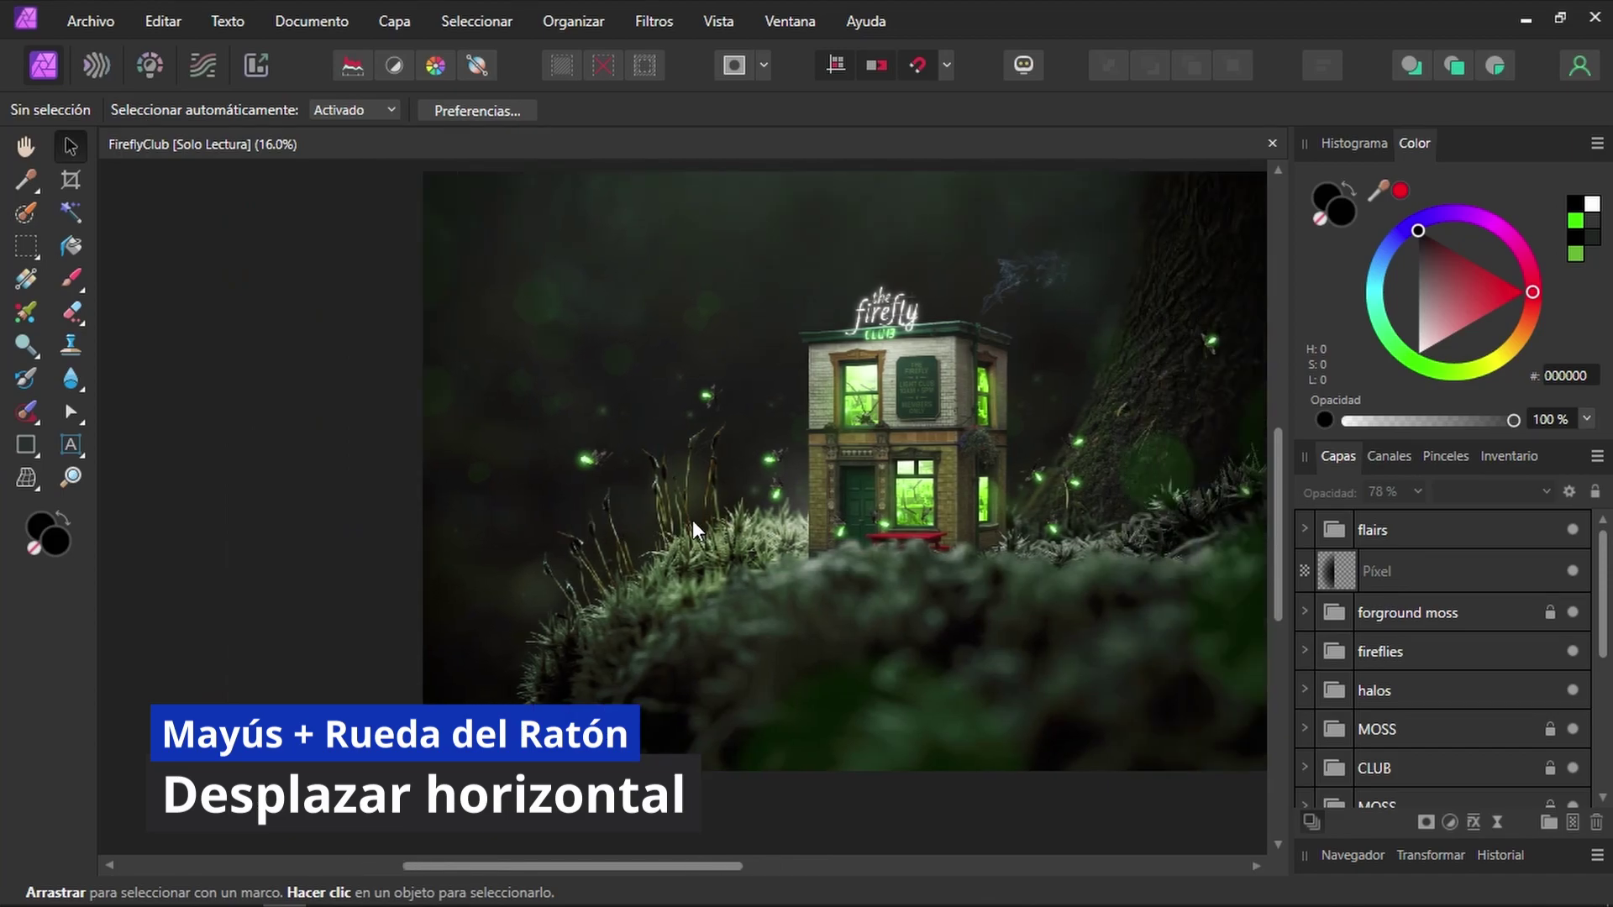
scroll(693, 521, right, 2)
scroll(692, 521, right, 2)
scroll(692, 521, right, 1)
scroll(692, 520, left, 1)
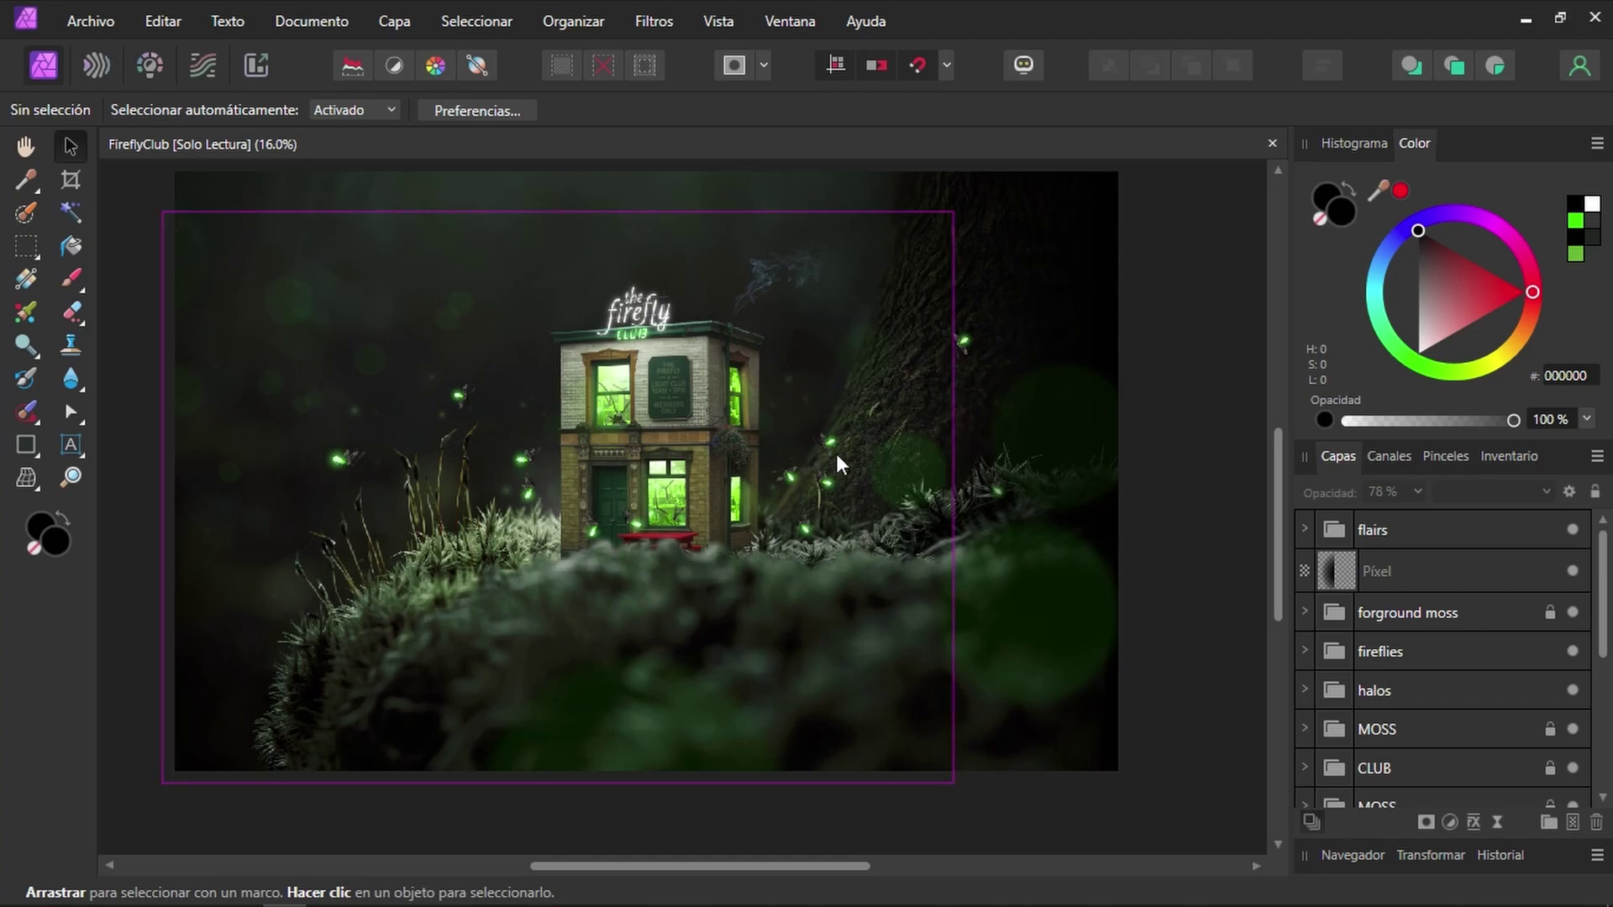
Step: Use the Space-held Hand tool to nudge the image slightly right and down
key(space)
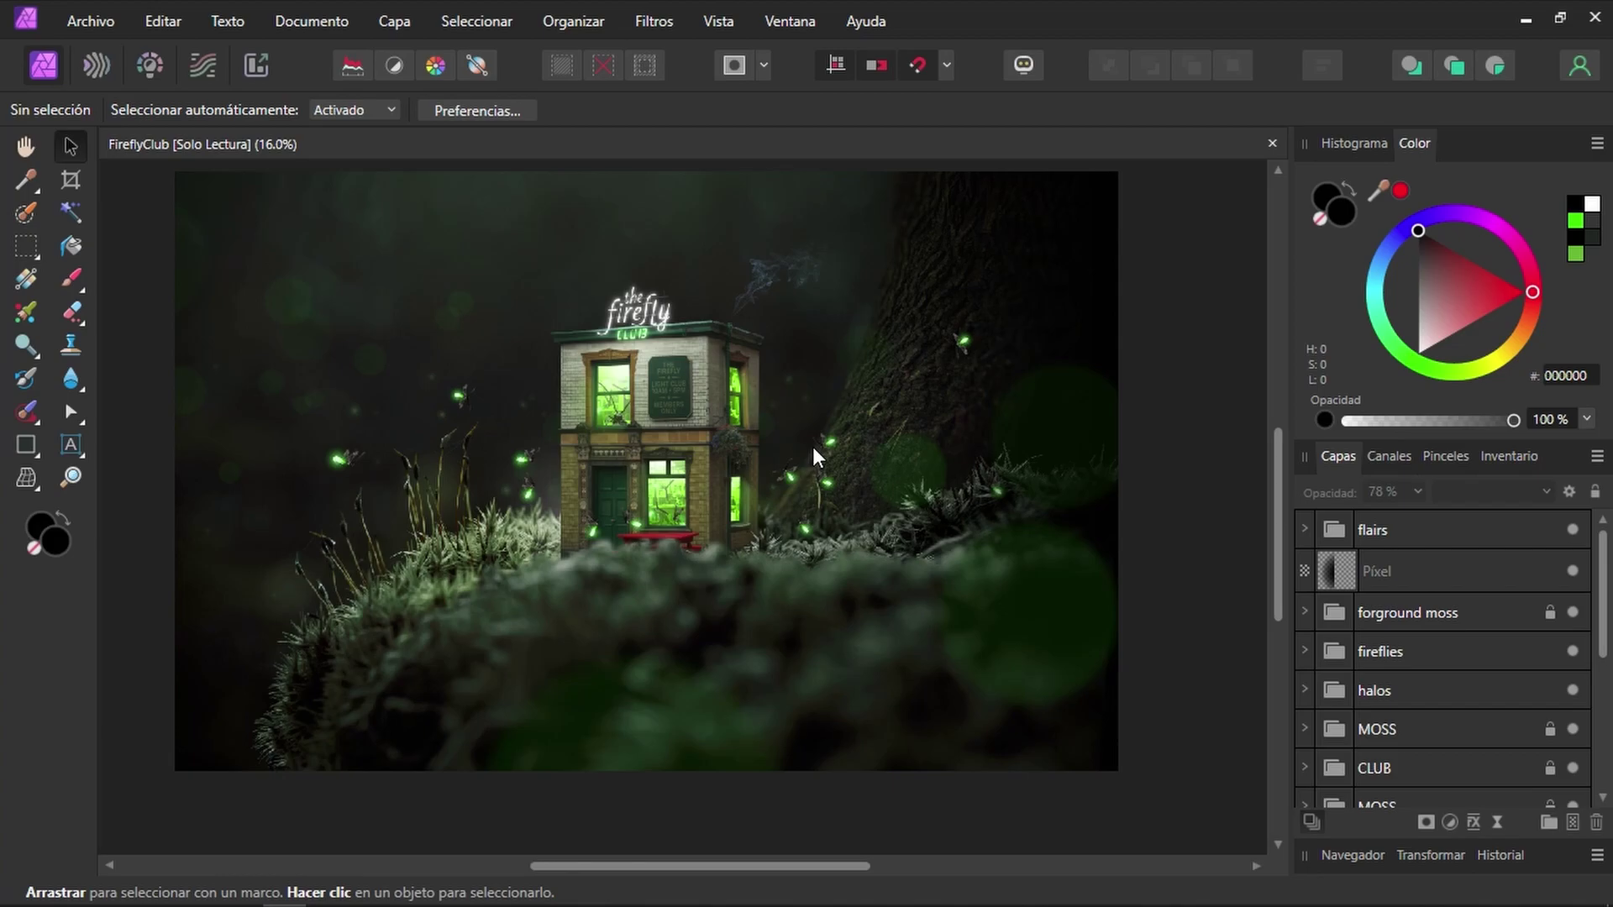
key(space)
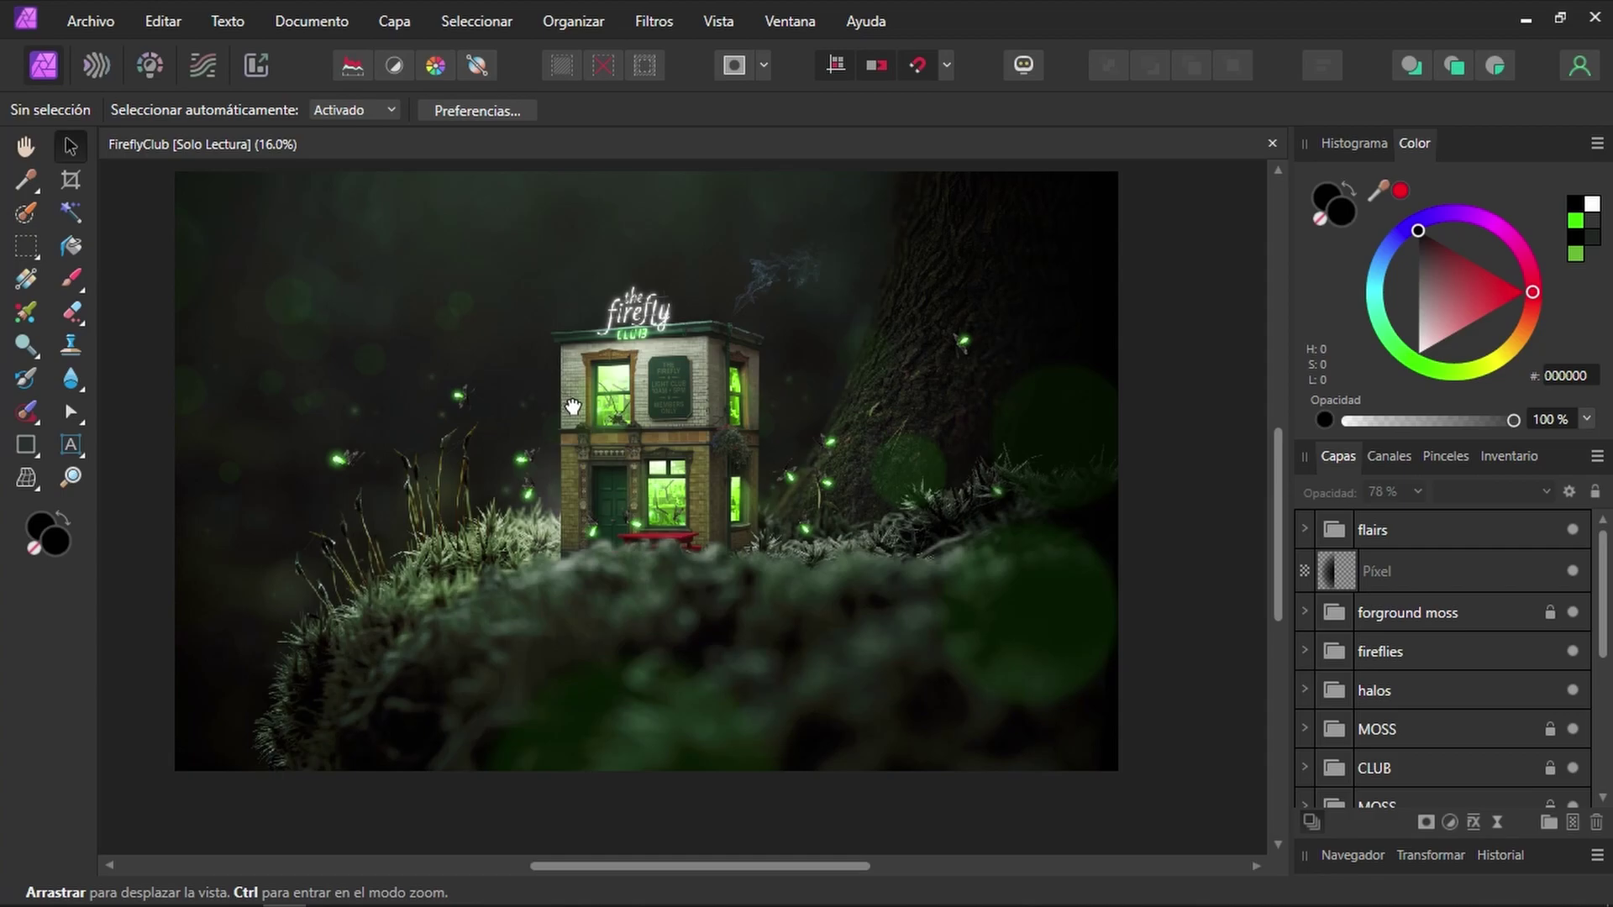
mouse_move(572, 407)
mouse_down()
mouse_move(724, 493)
mouse_move(580, 432)
mouse_up()
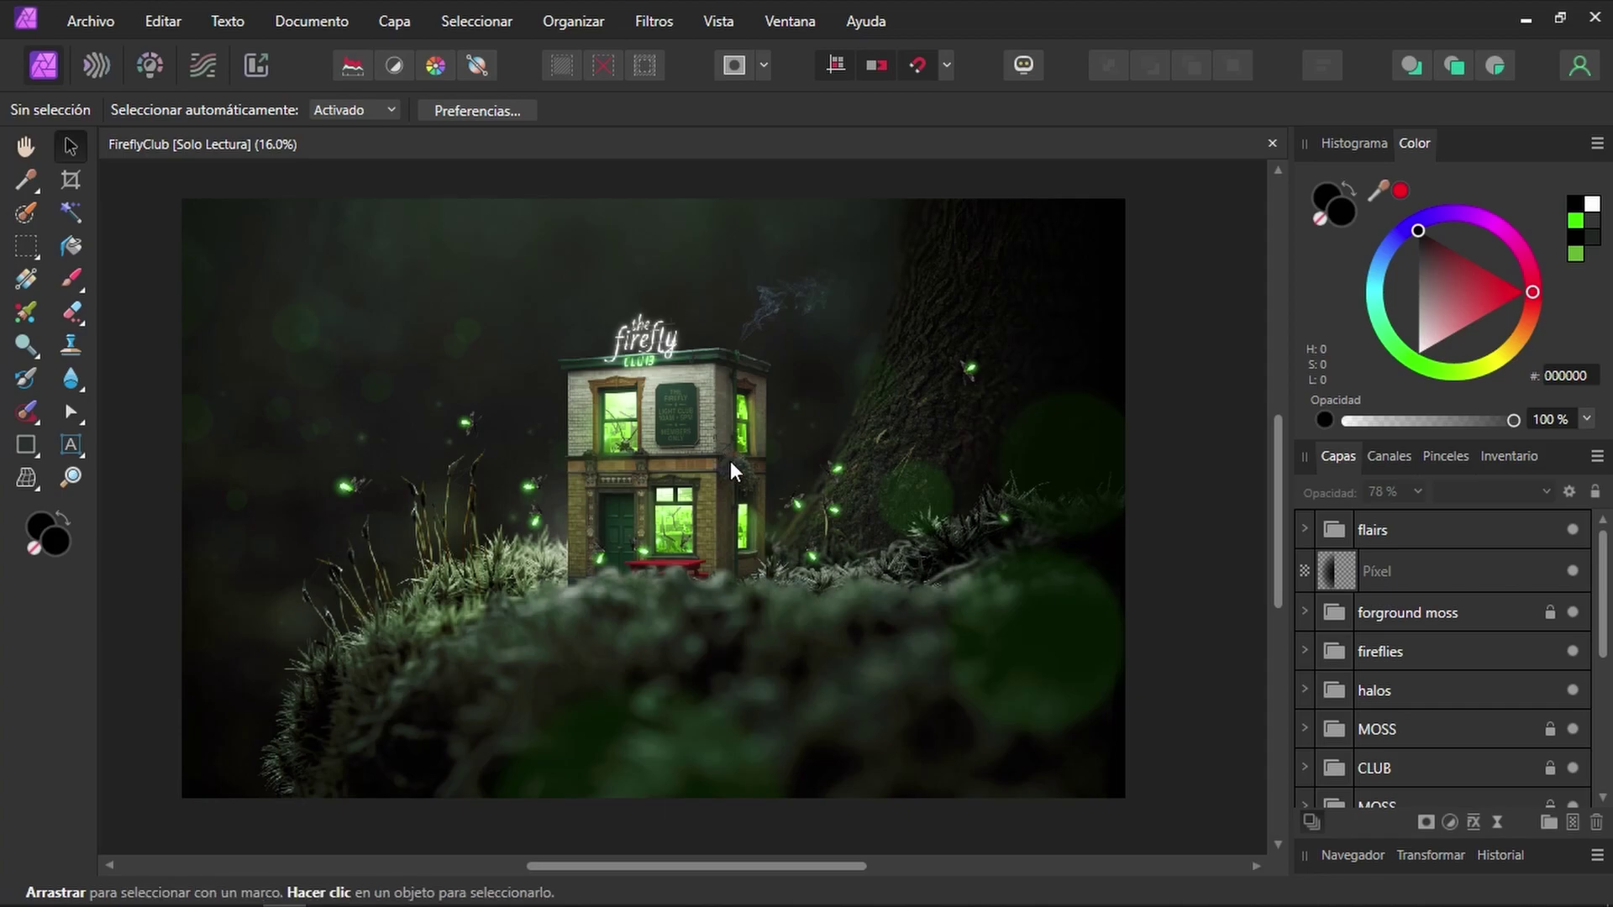
Step: Ctrl+scroll to zoom out to 25%, in to 119% on the door, then out to 16%
scroll(664, 446, up, 1)
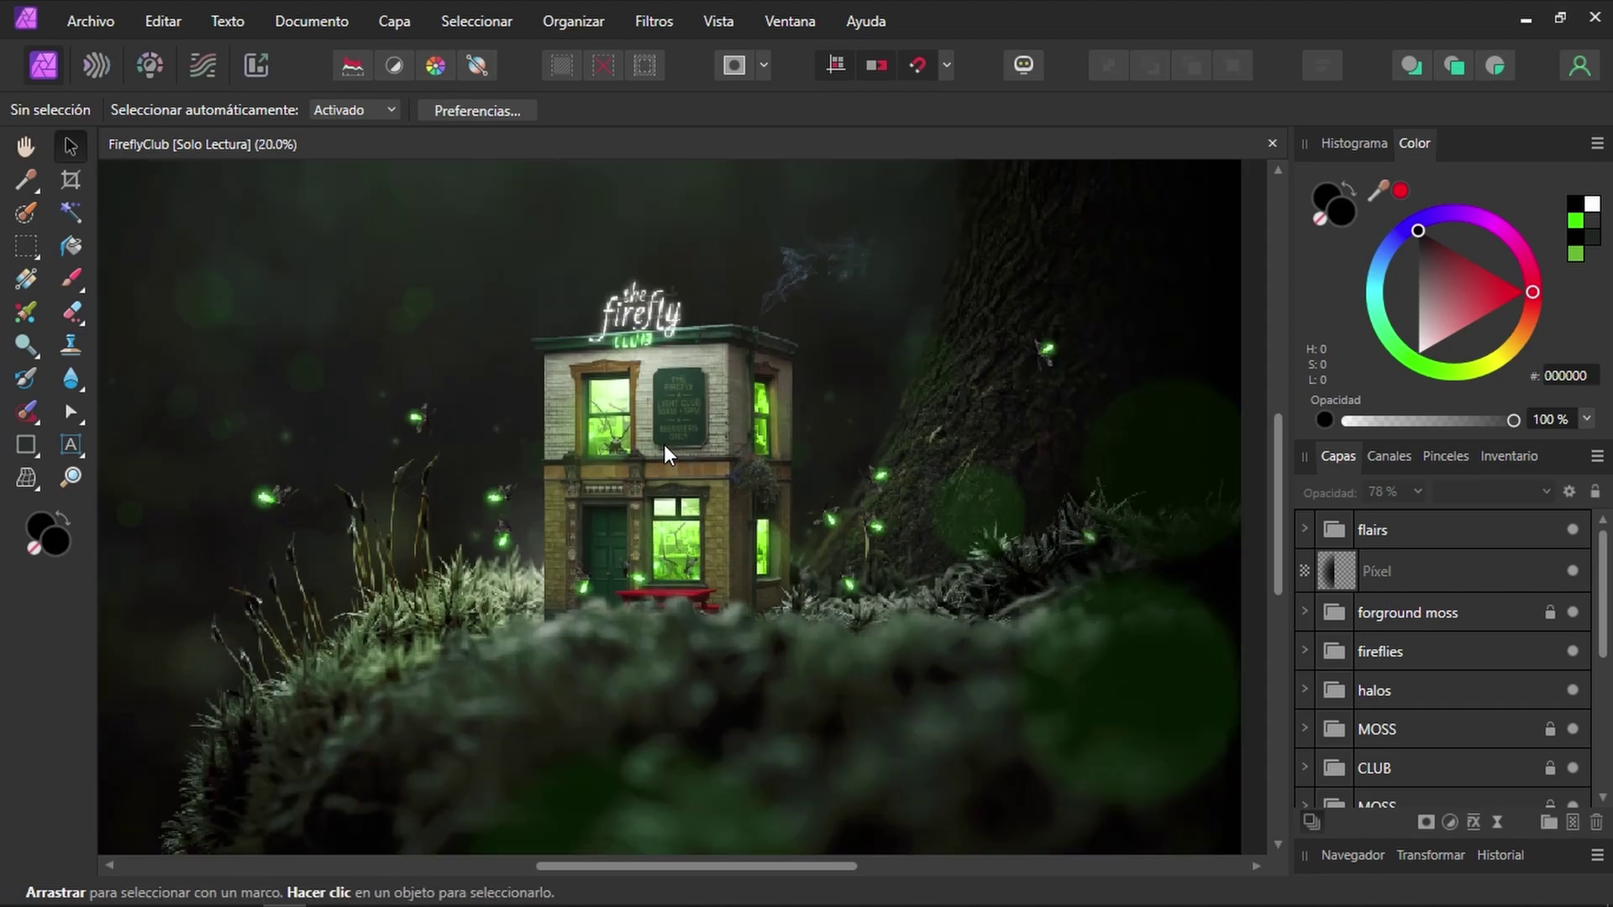
scroll(664, 444, up, 2)
scroll(663, 442, up, 2)
scroll(664, 442, up, 1)
scroll(664, 444, up, 1)
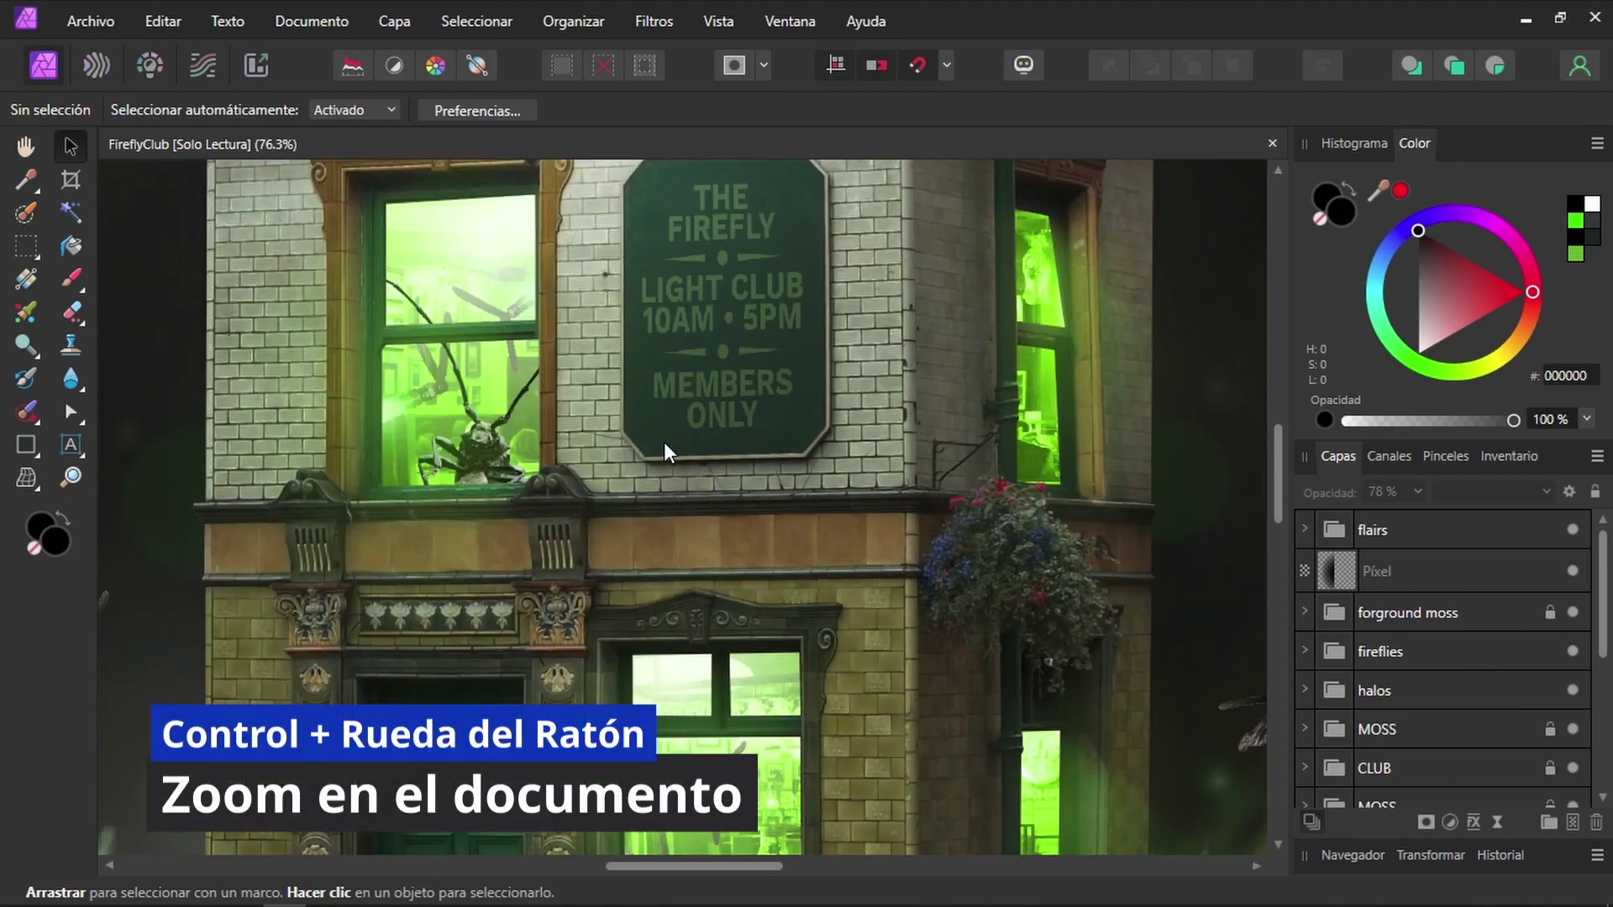
scroll(664, 442, down, 1)
scroll(664, 442, down, 5)
scroll(664, 442, down, 1)
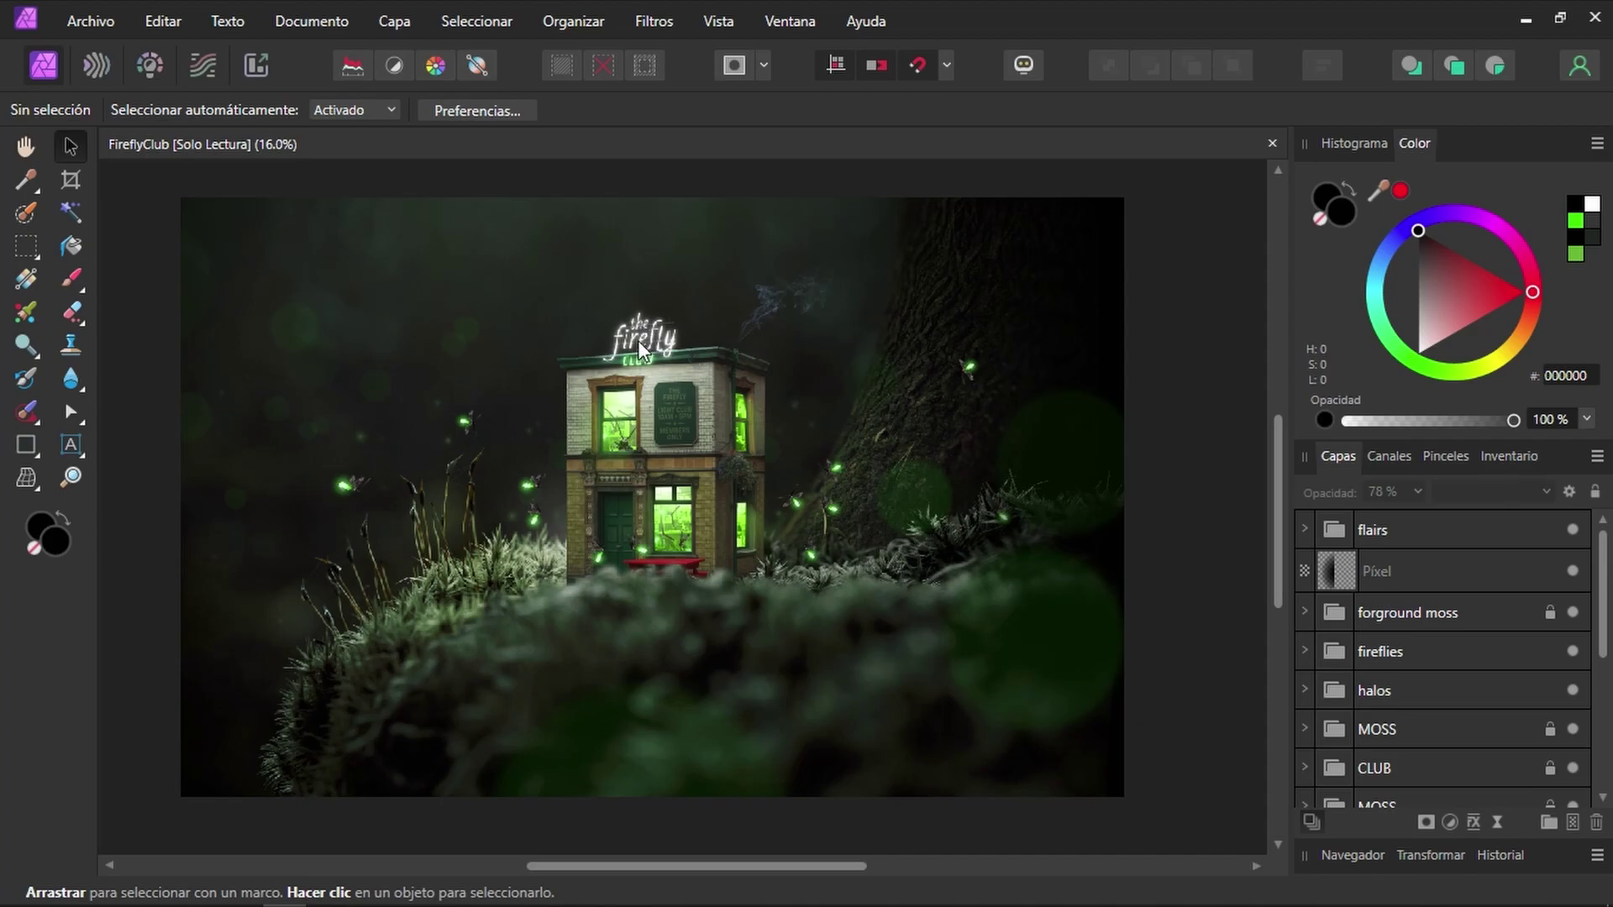
scroll(638, 341, up, 3)
scroll(638, 341, up, 2)
scroll(638, 340, up, 2)
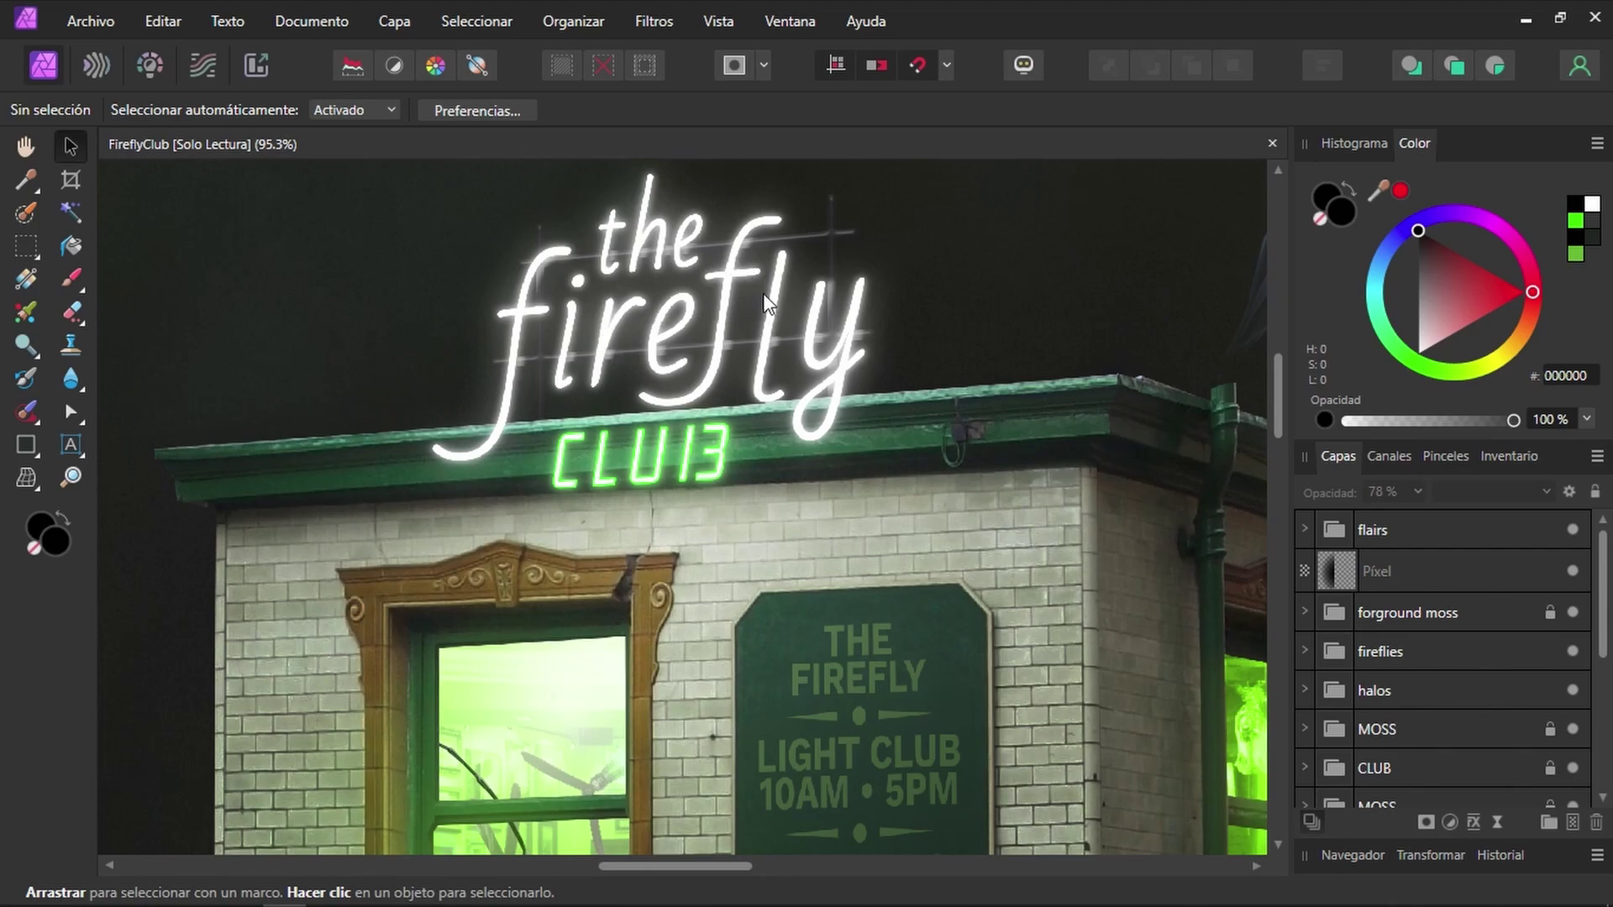
scroll(721, 286, down, 2)
scroll(721, 285, down, 2)
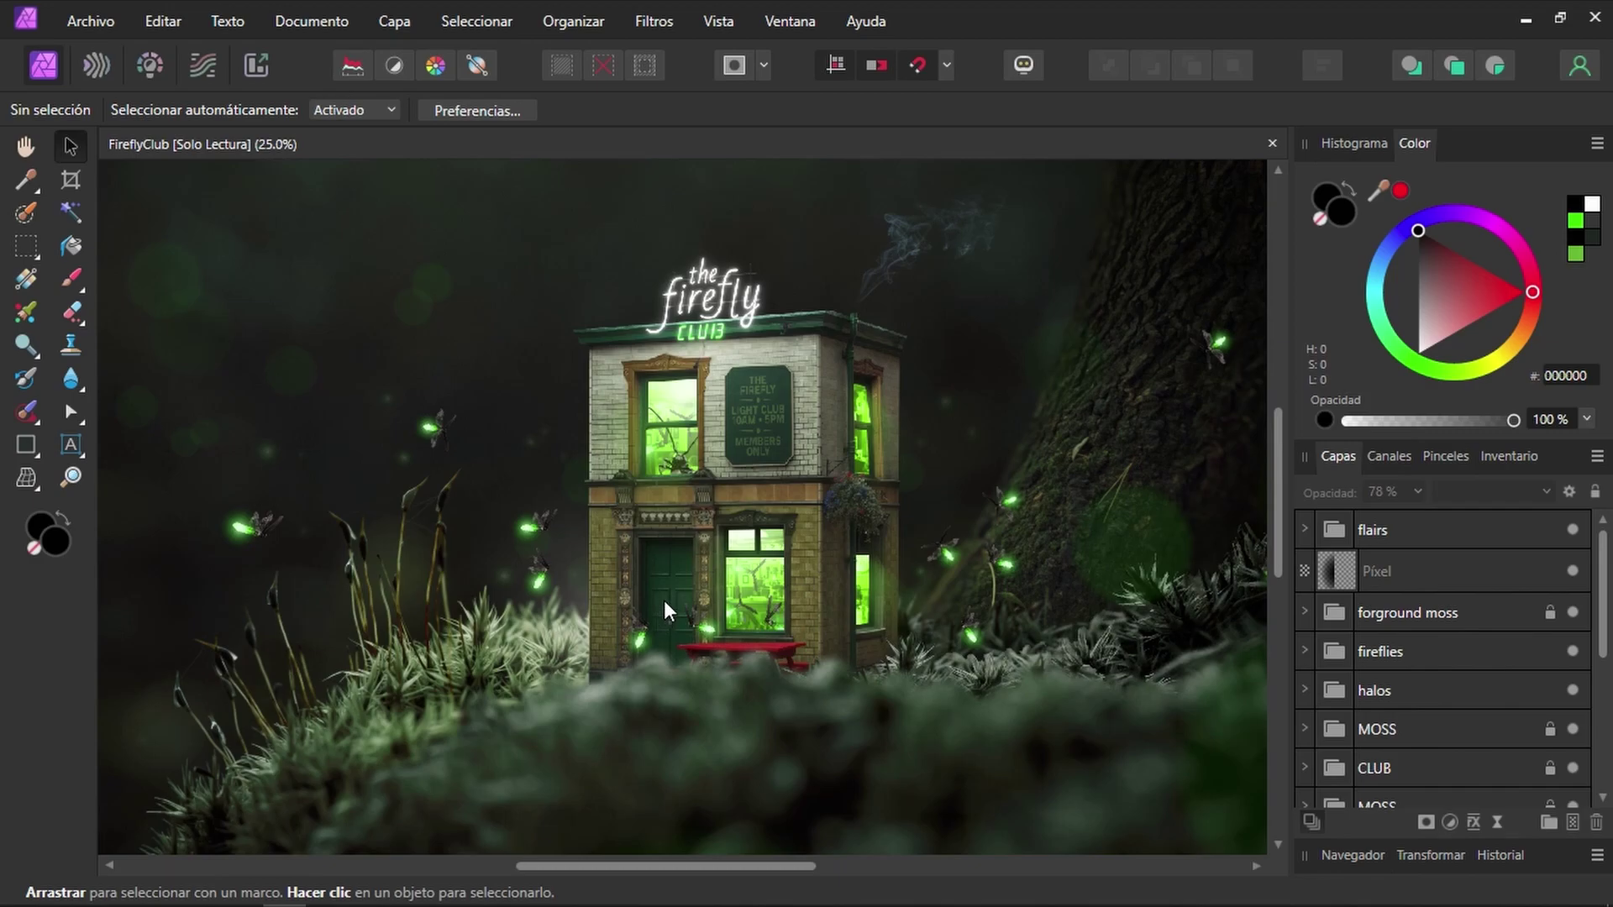
scroll(664, 600, up, 1)
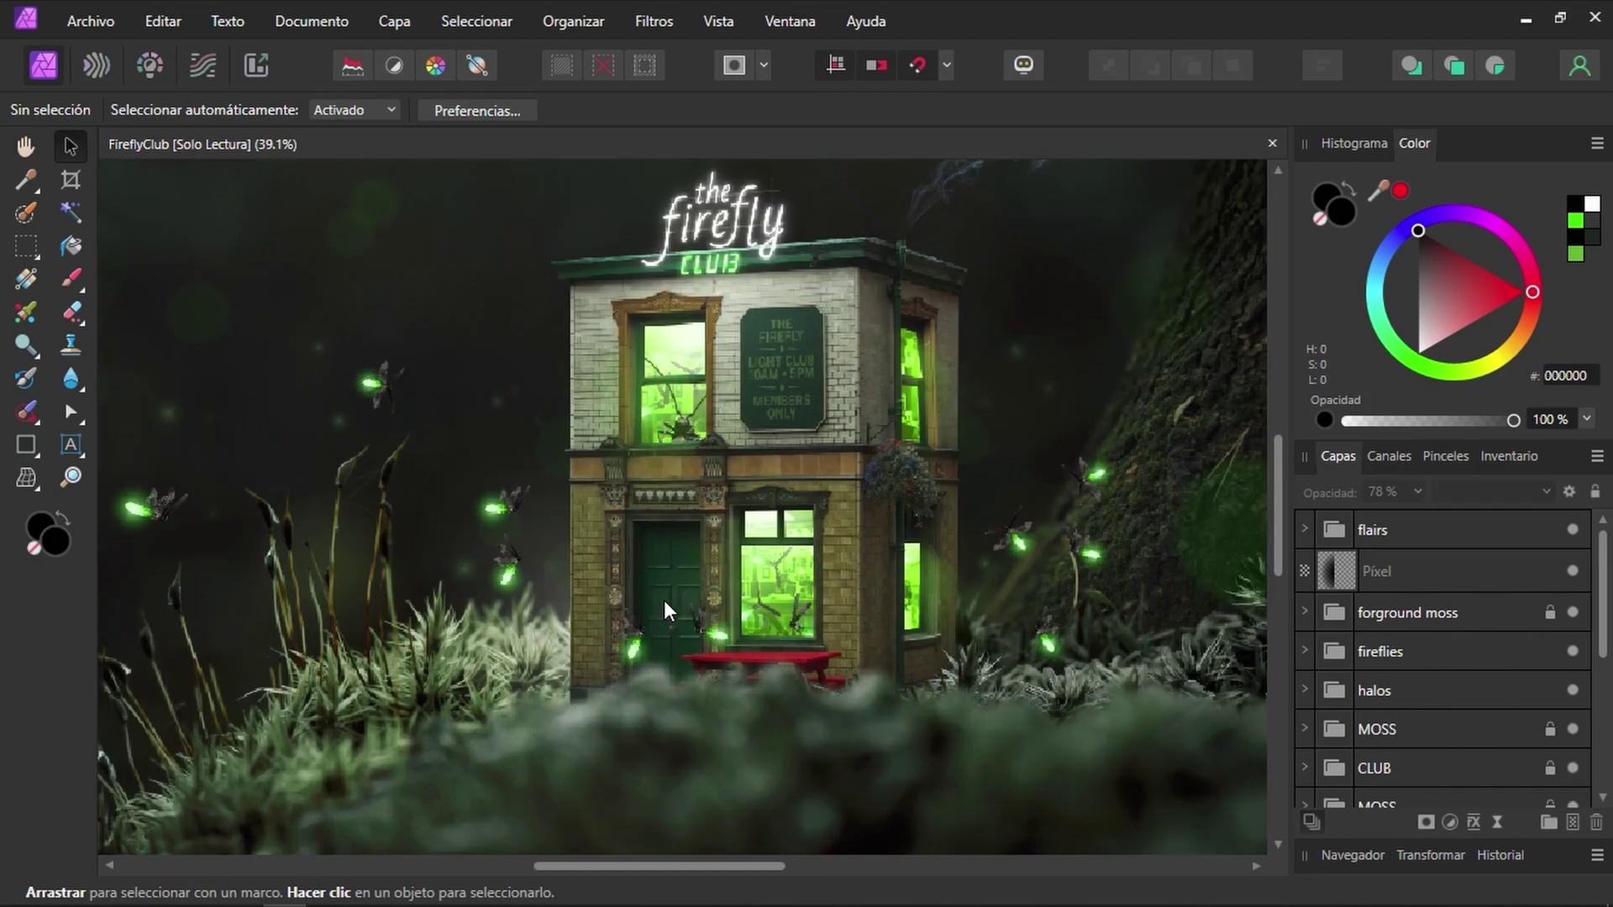
scroll(663, 600, up, 2)
scroll(663, 600, up, 1)
scroll(664, 600, up, 1)
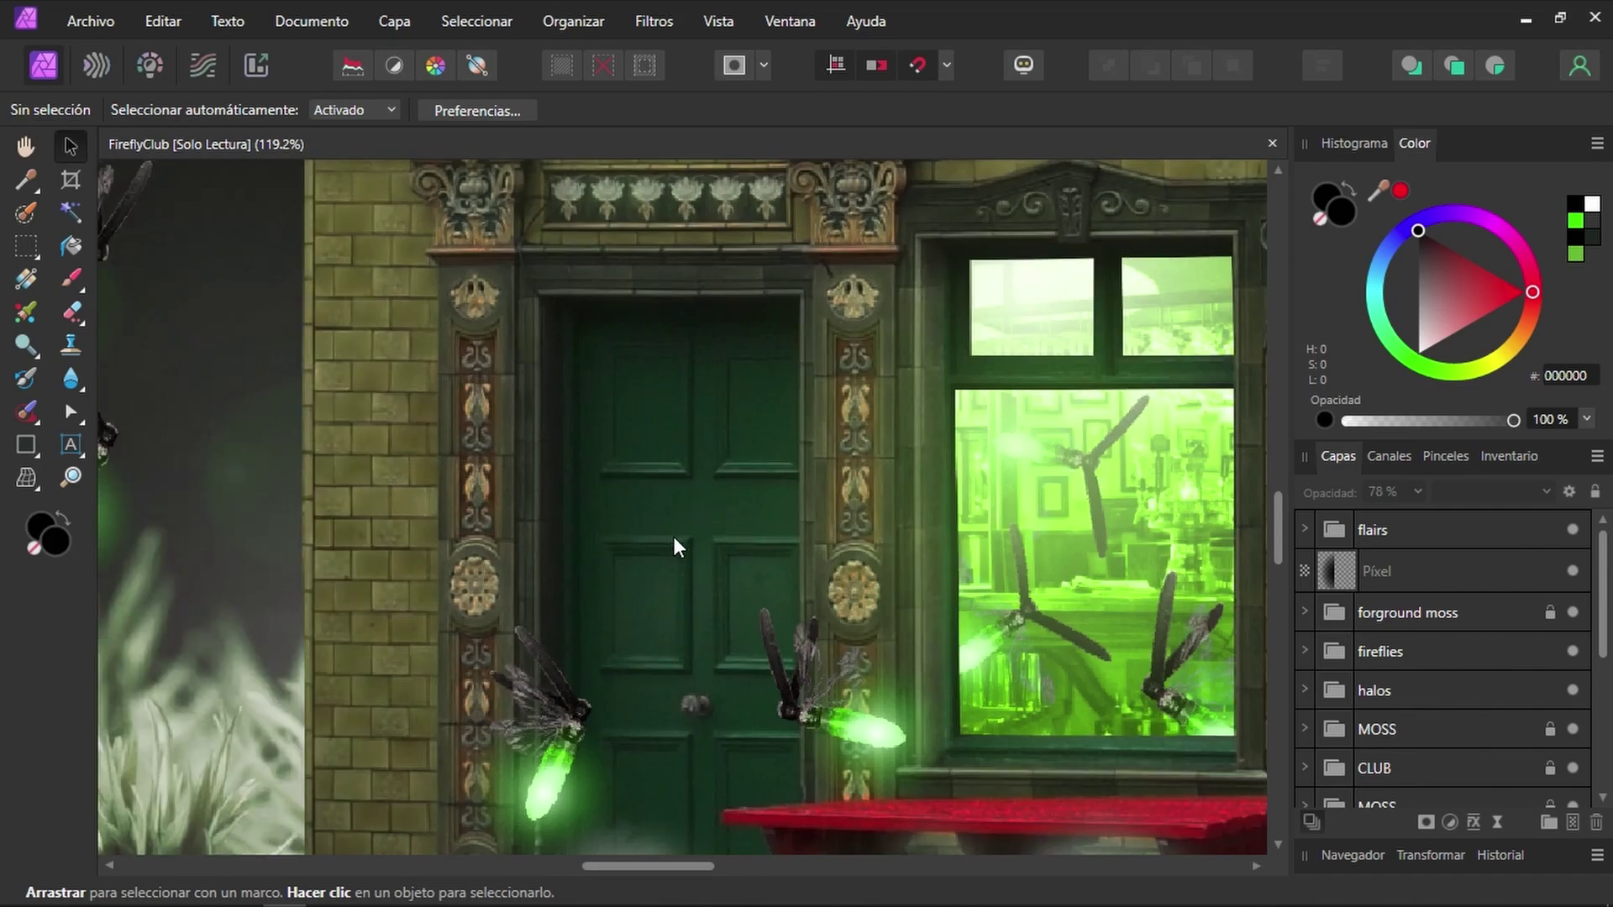
scroll(709, 520, down, 2)
scroll(707, 518, down, 2)
scroll(707, 518, down, 1)
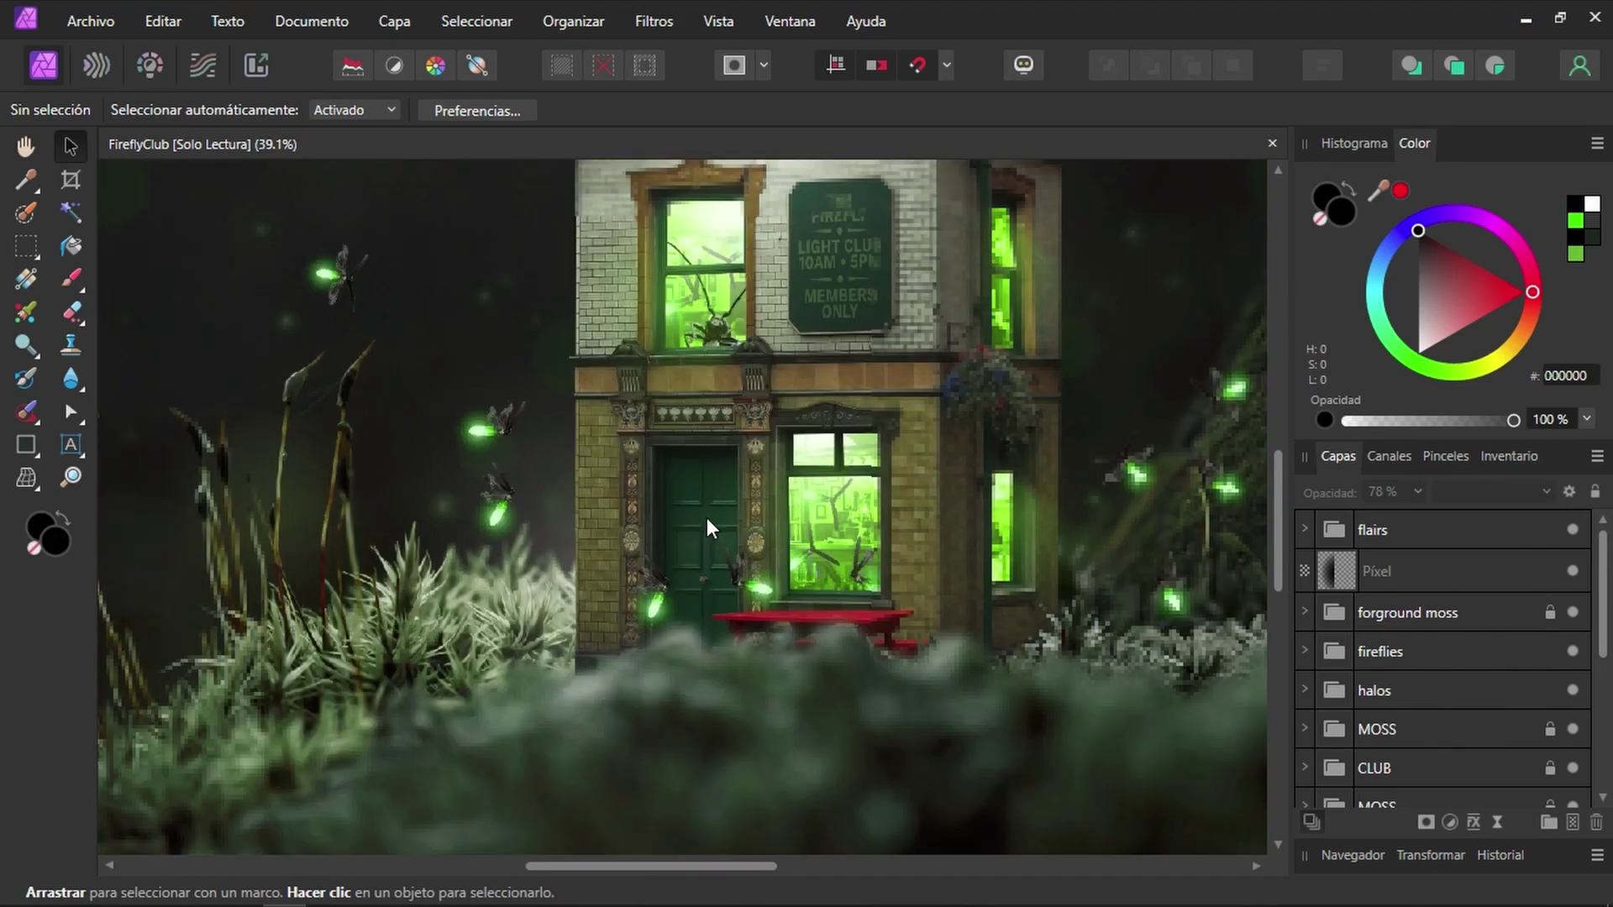
scroll(707, 517, down, 1)
scroll(707, 518, down, 1)
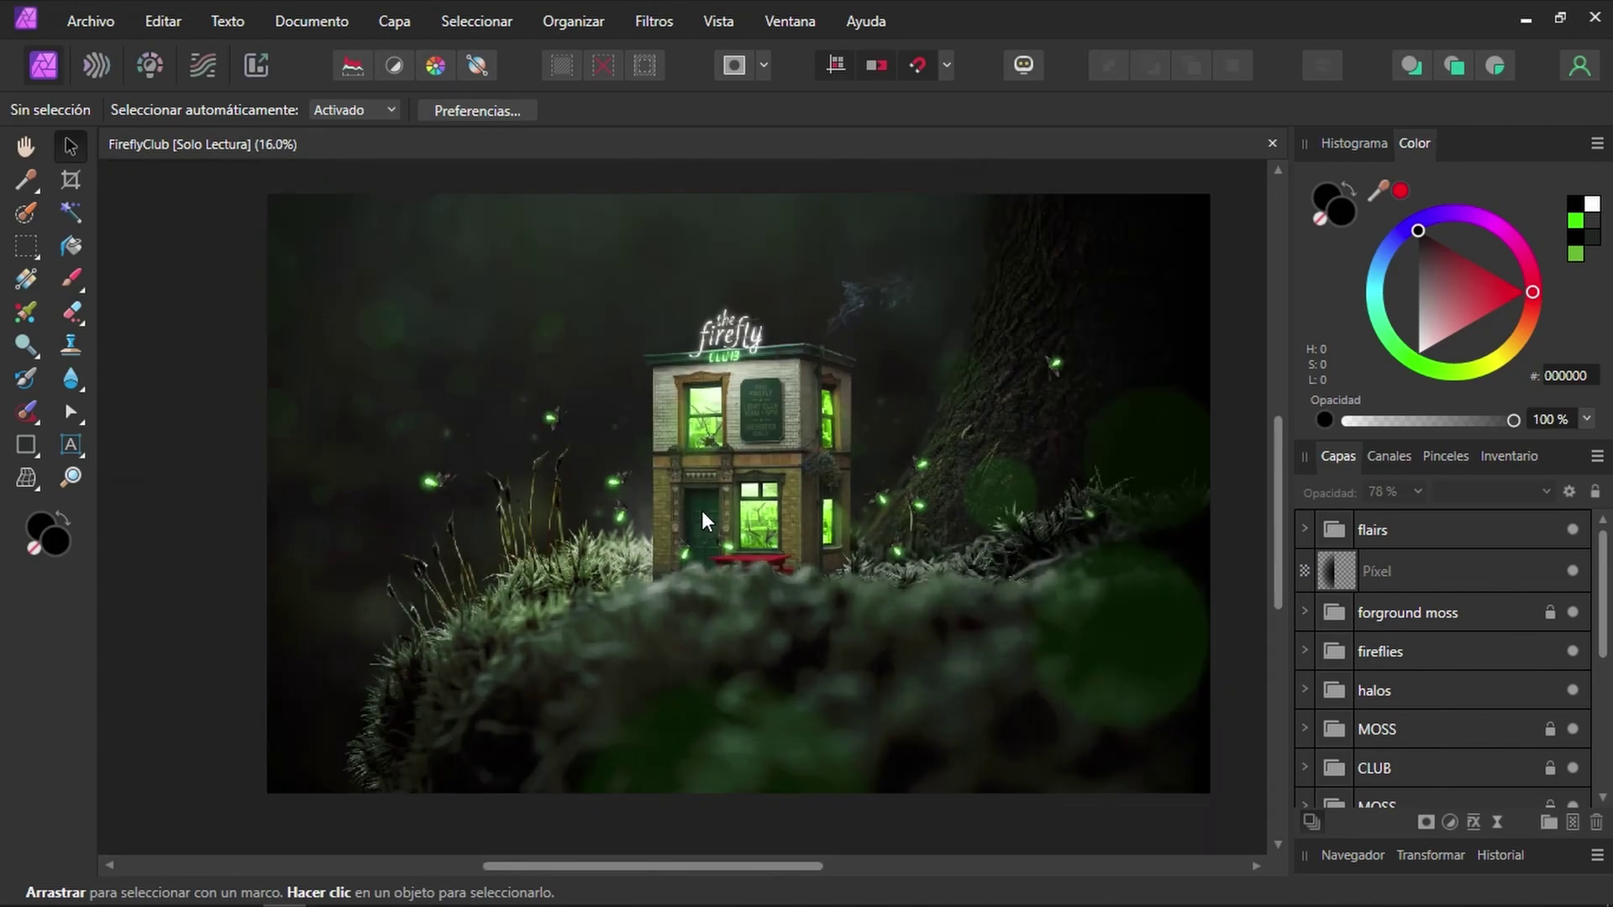
key(space)
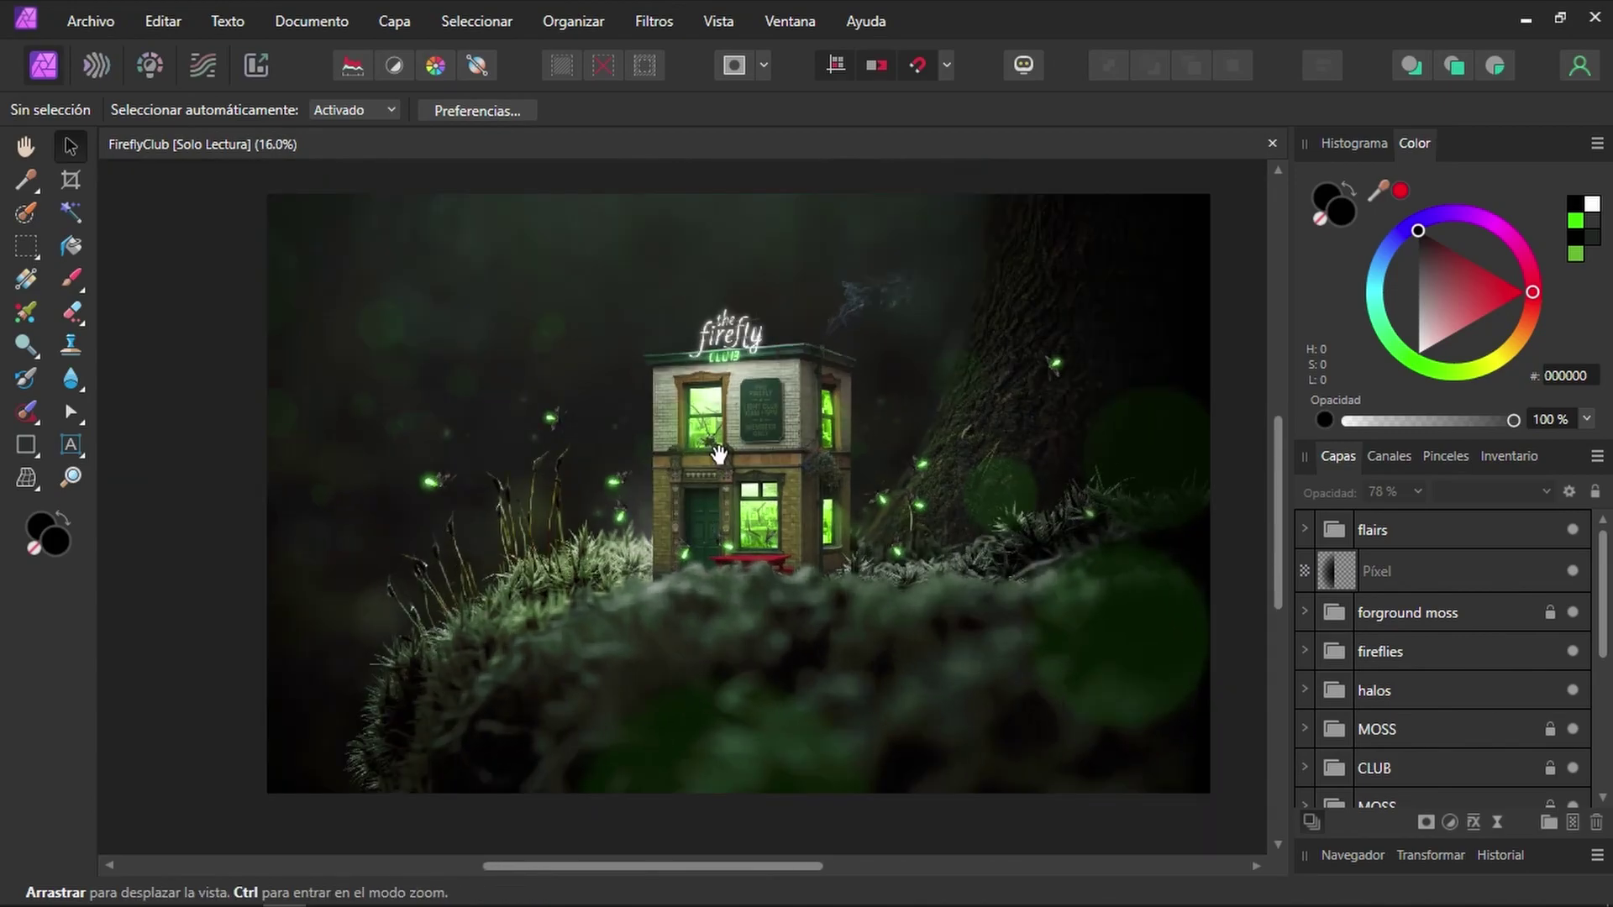
drag(718, 454, 681, 468)
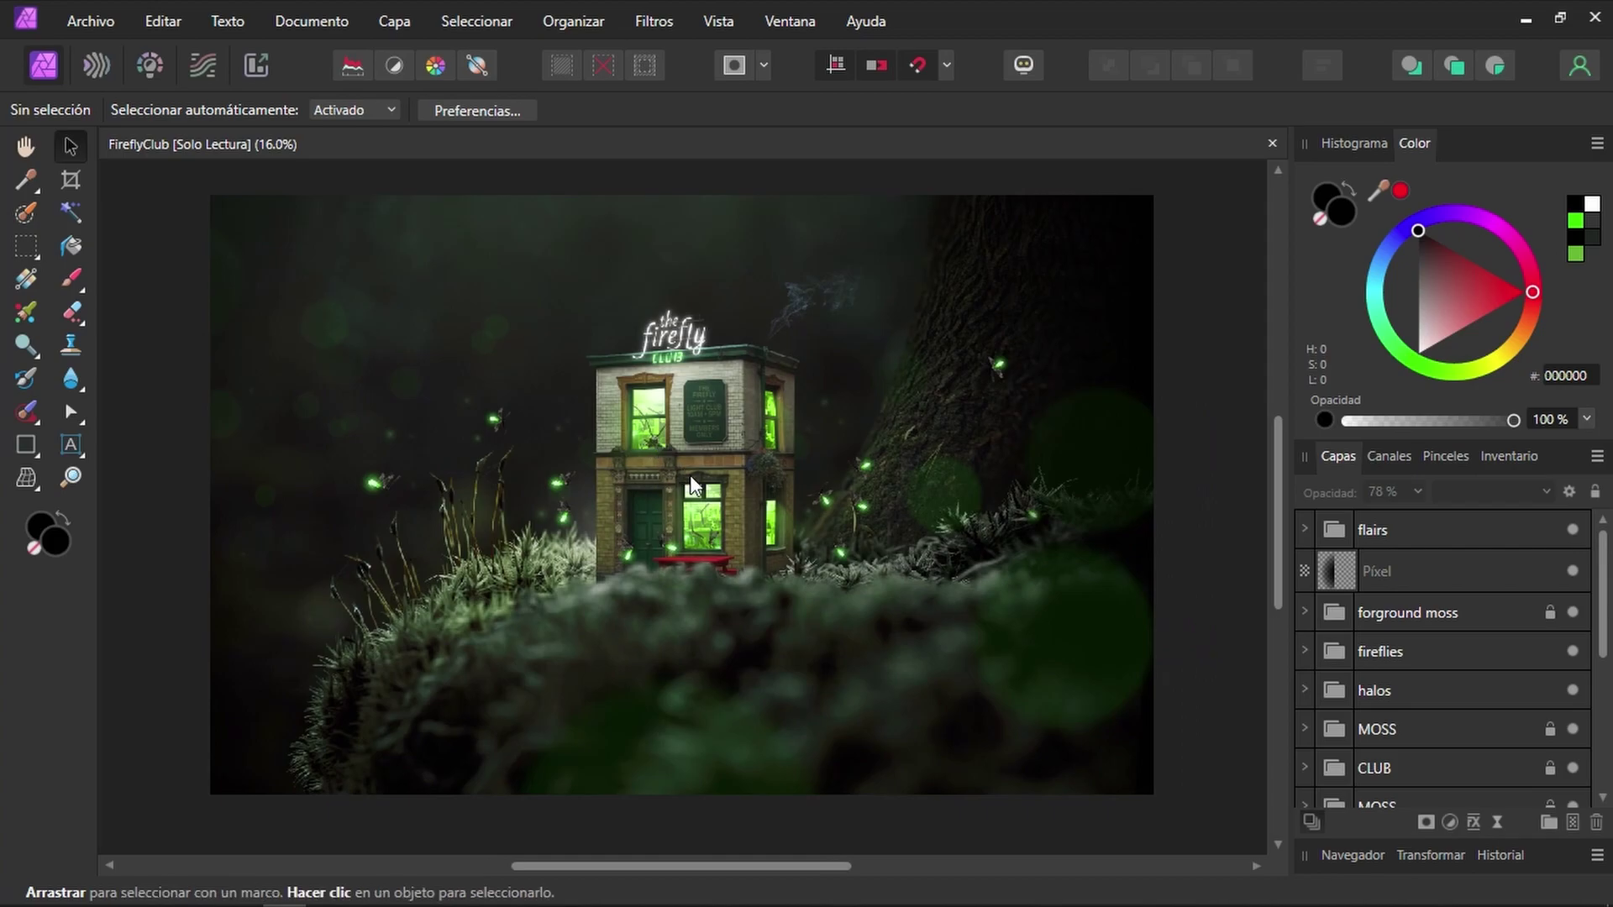
key(space)
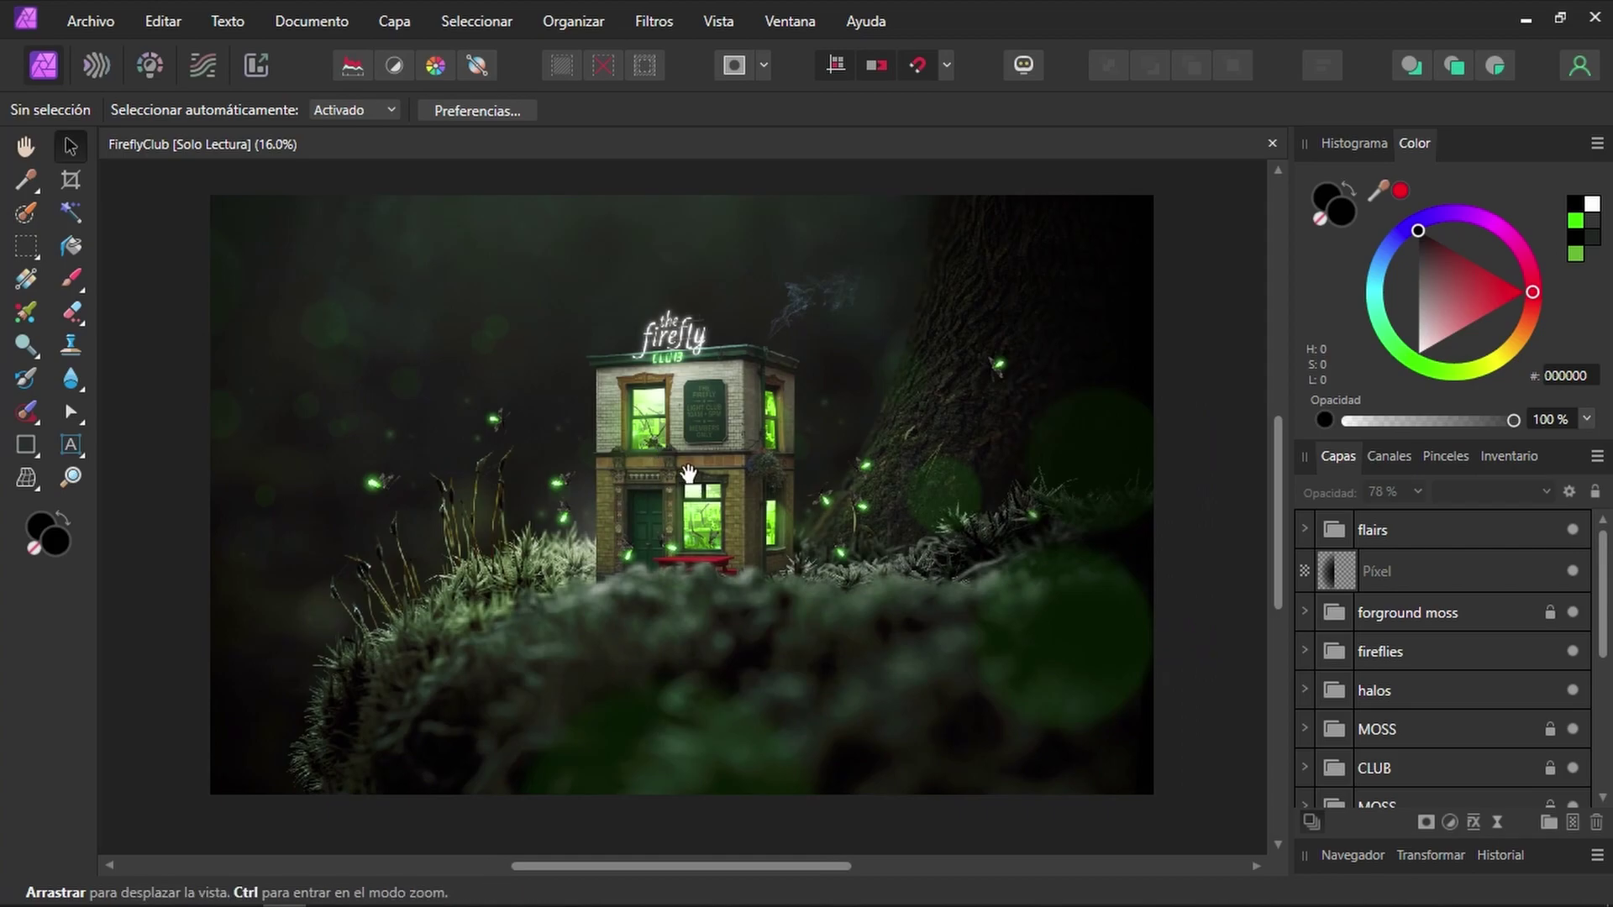
drag(688, 473, 728, 395)
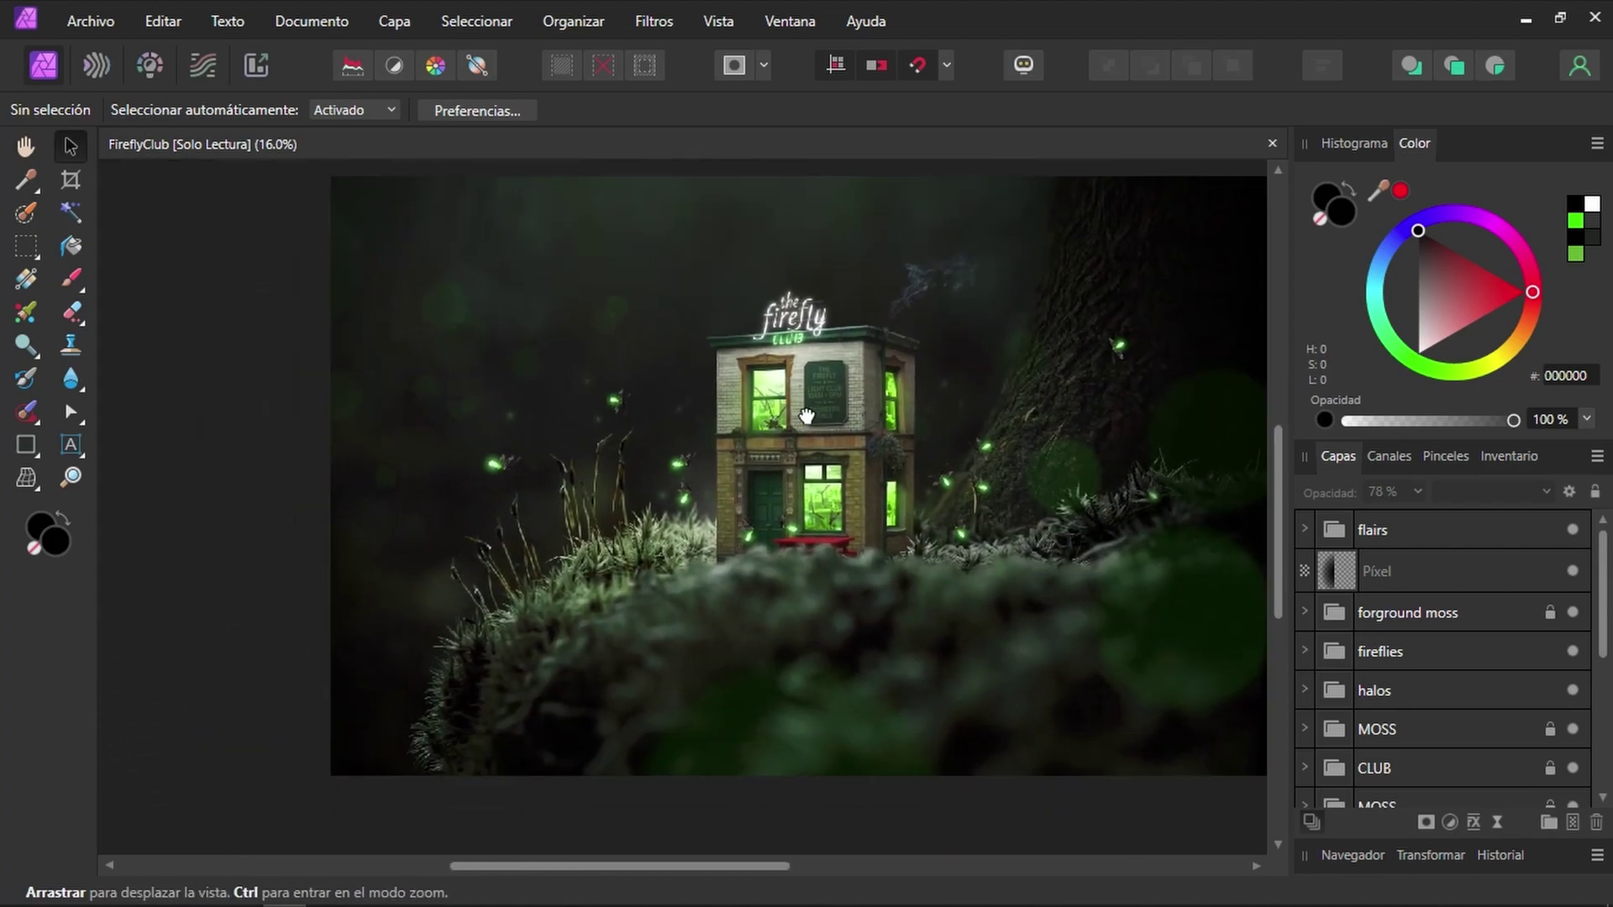
scroll(727, 394, up, 5)
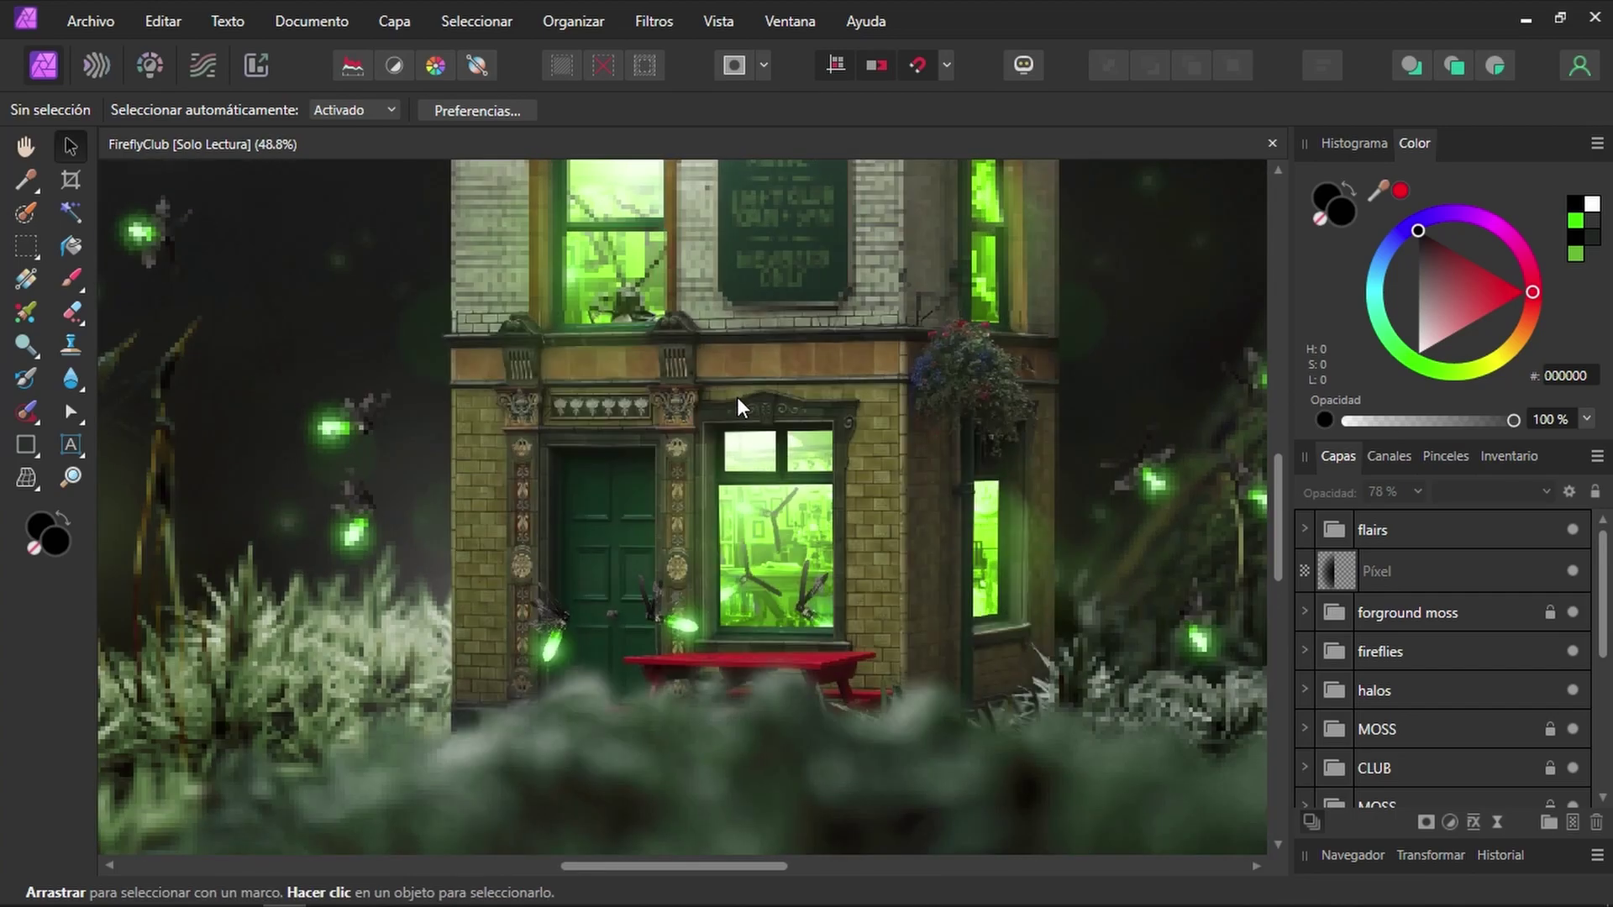
key(space)
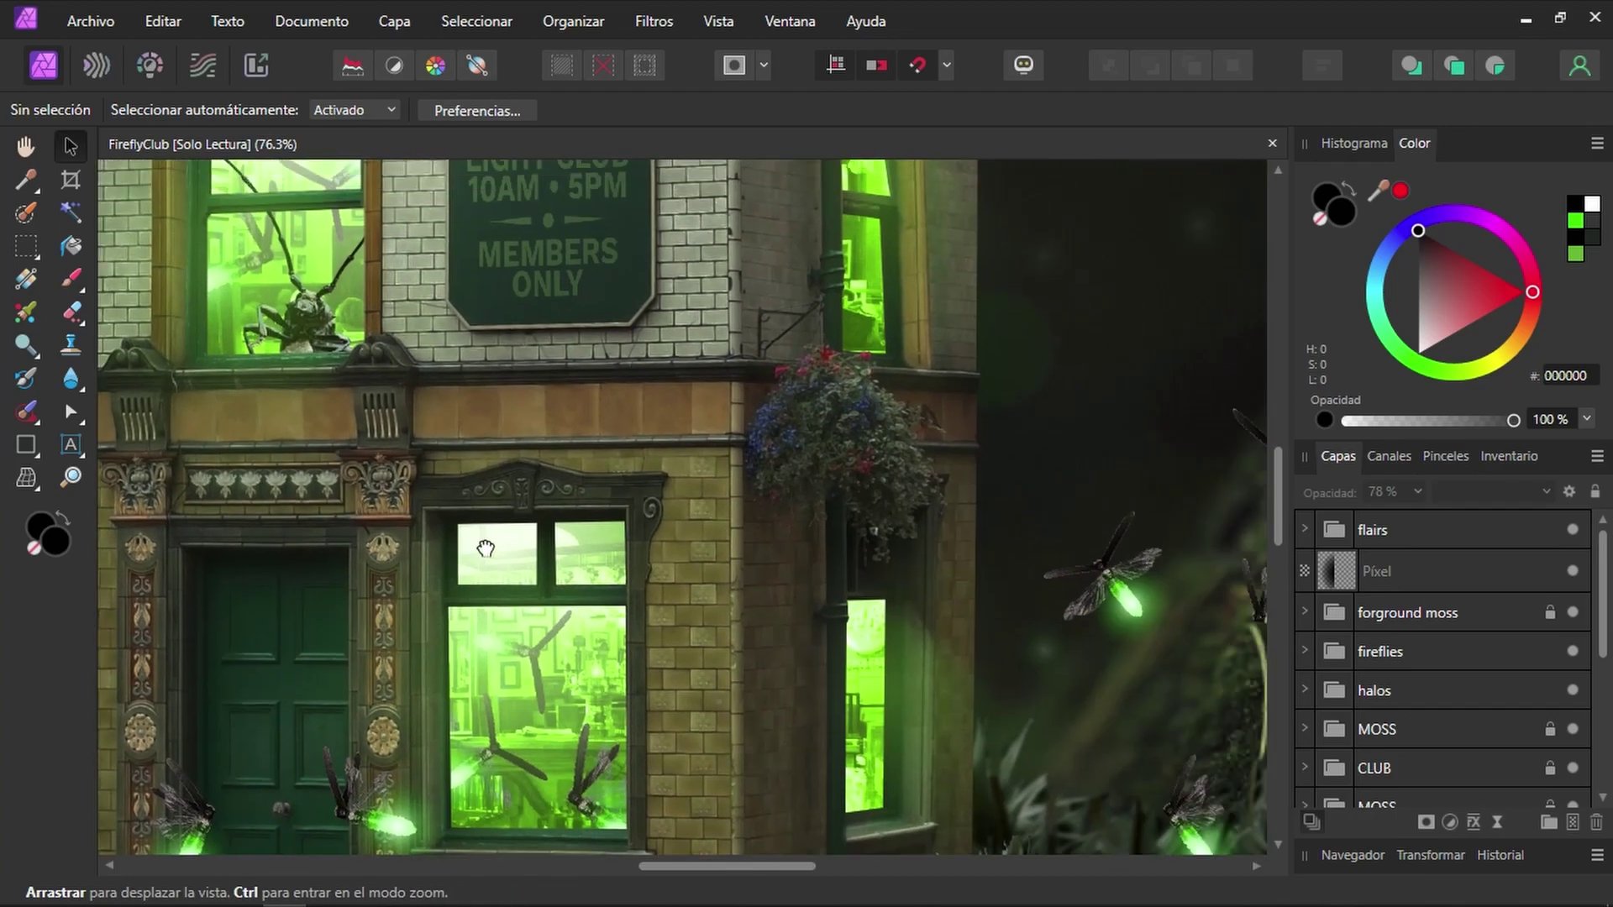
drag(811, 468, 453, 573)
drag(1067, 370, 835, 652)
drag(770, 248, 734, 526)
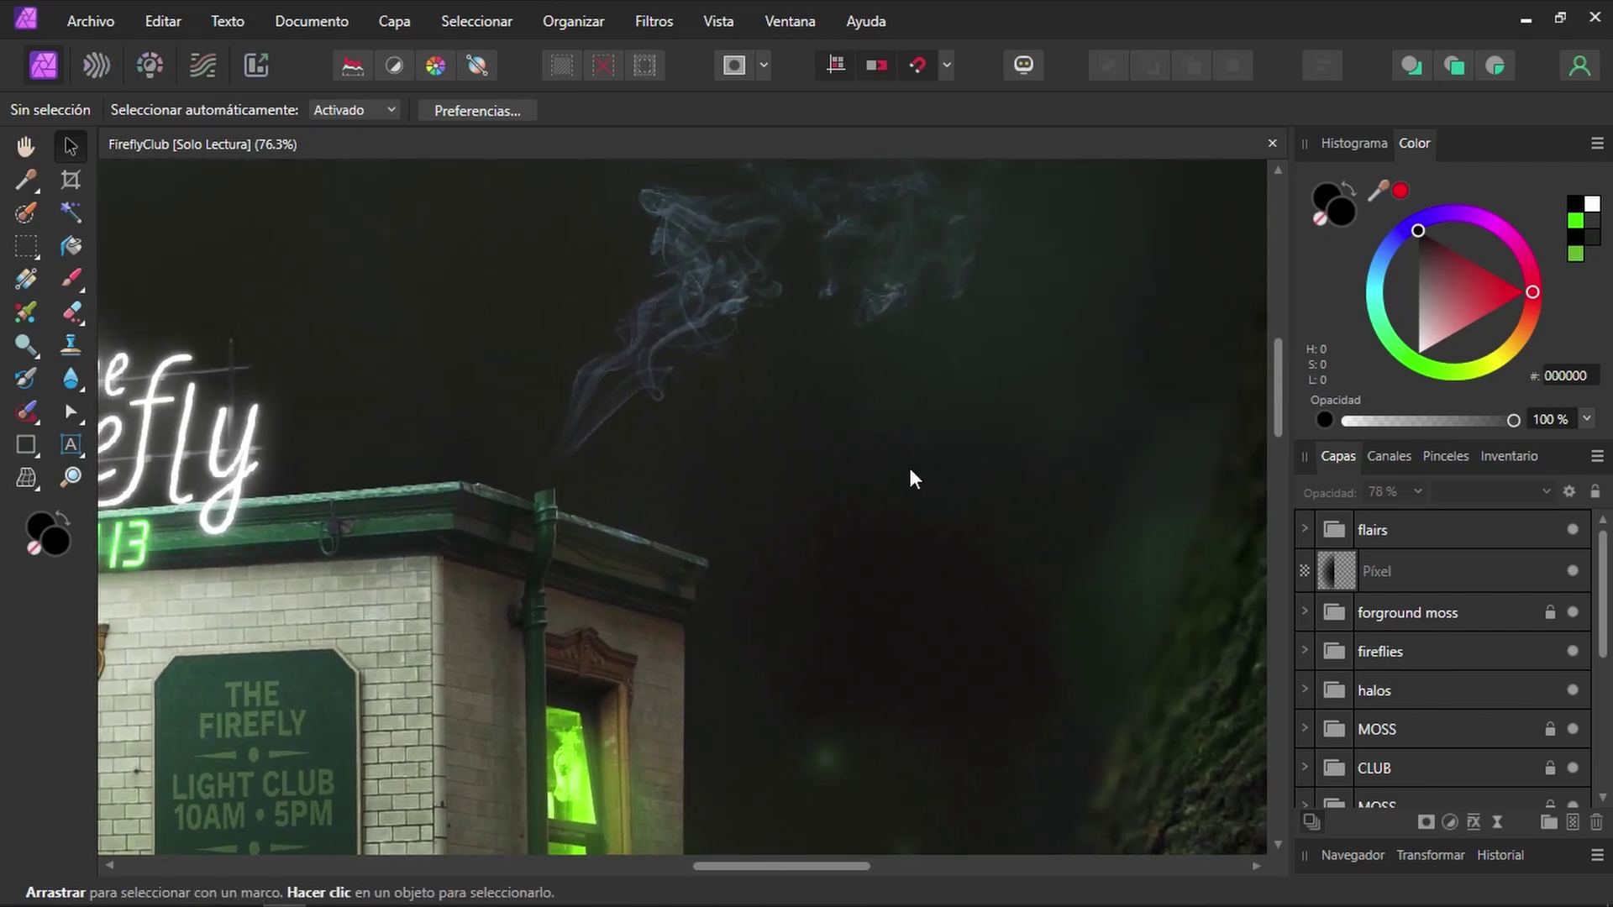
key(ctrl+0)
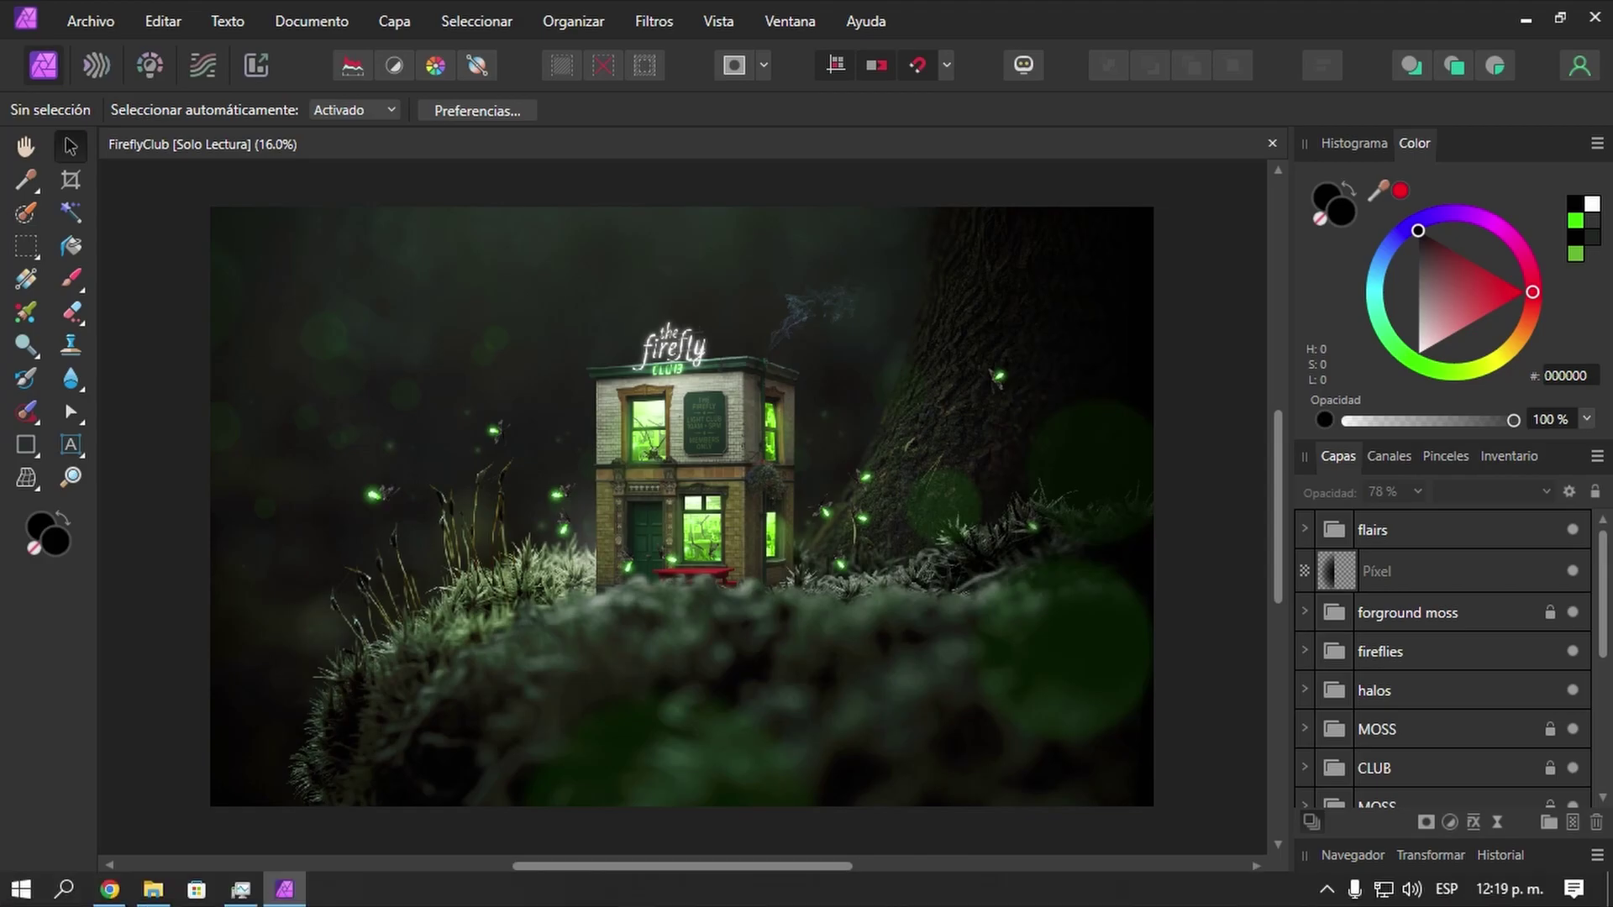
Step: Switch to the Ko-fi page in Chrome and increase the Buy a Coffee donation count
click(110, 892)
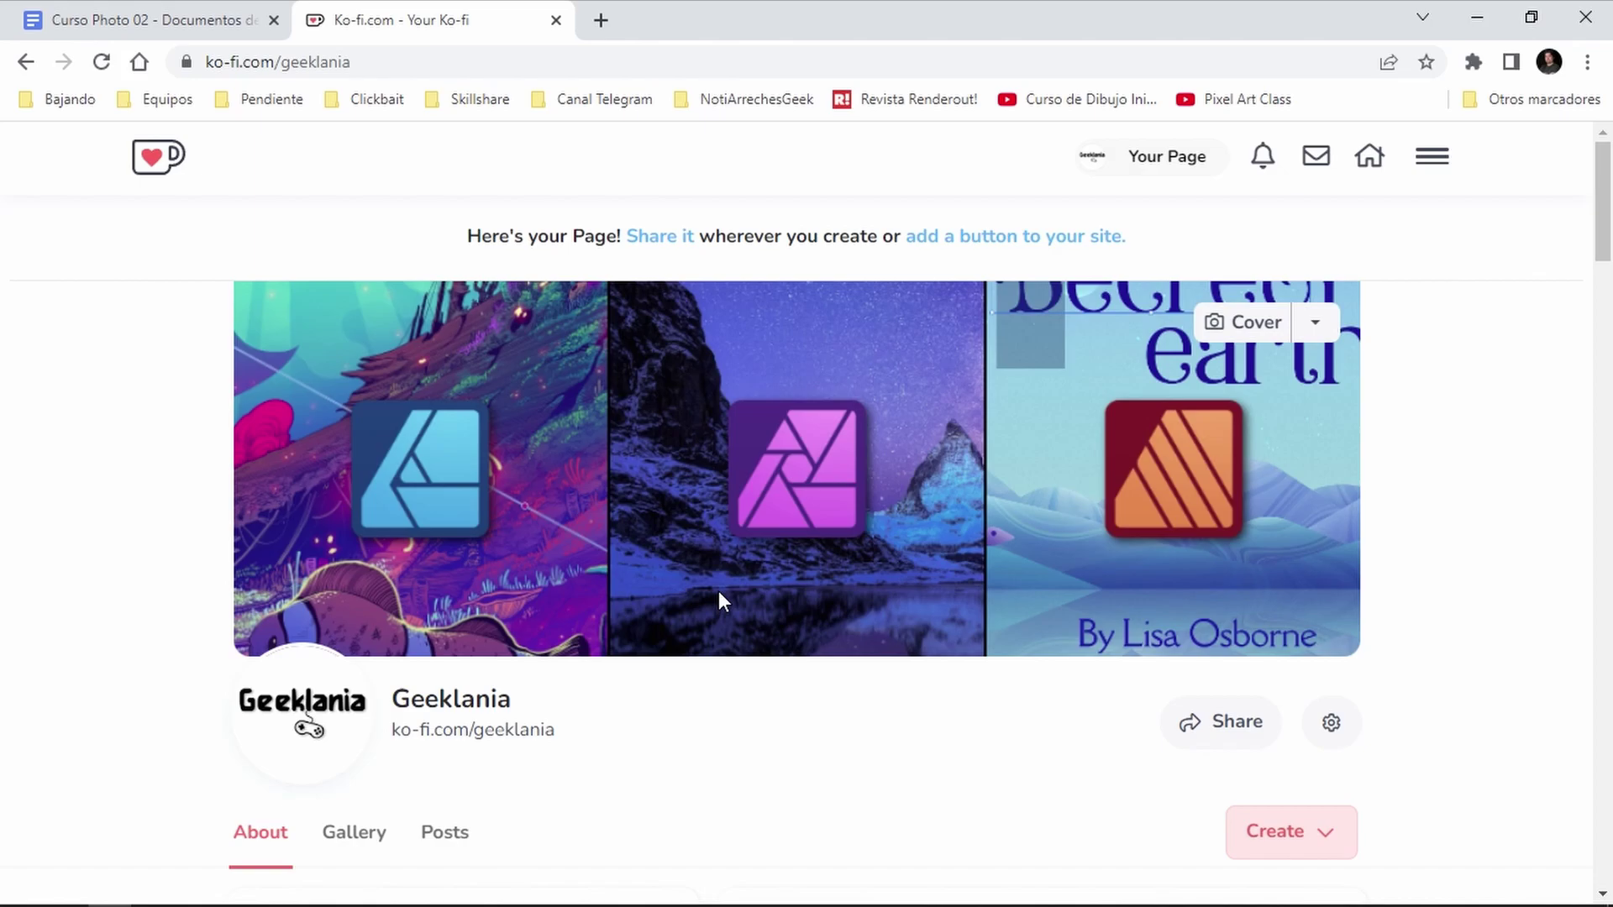
scroll(718, 592, down, 5)
scroll(720, 569, down, 2)
scroll(739, 536, up, 2)
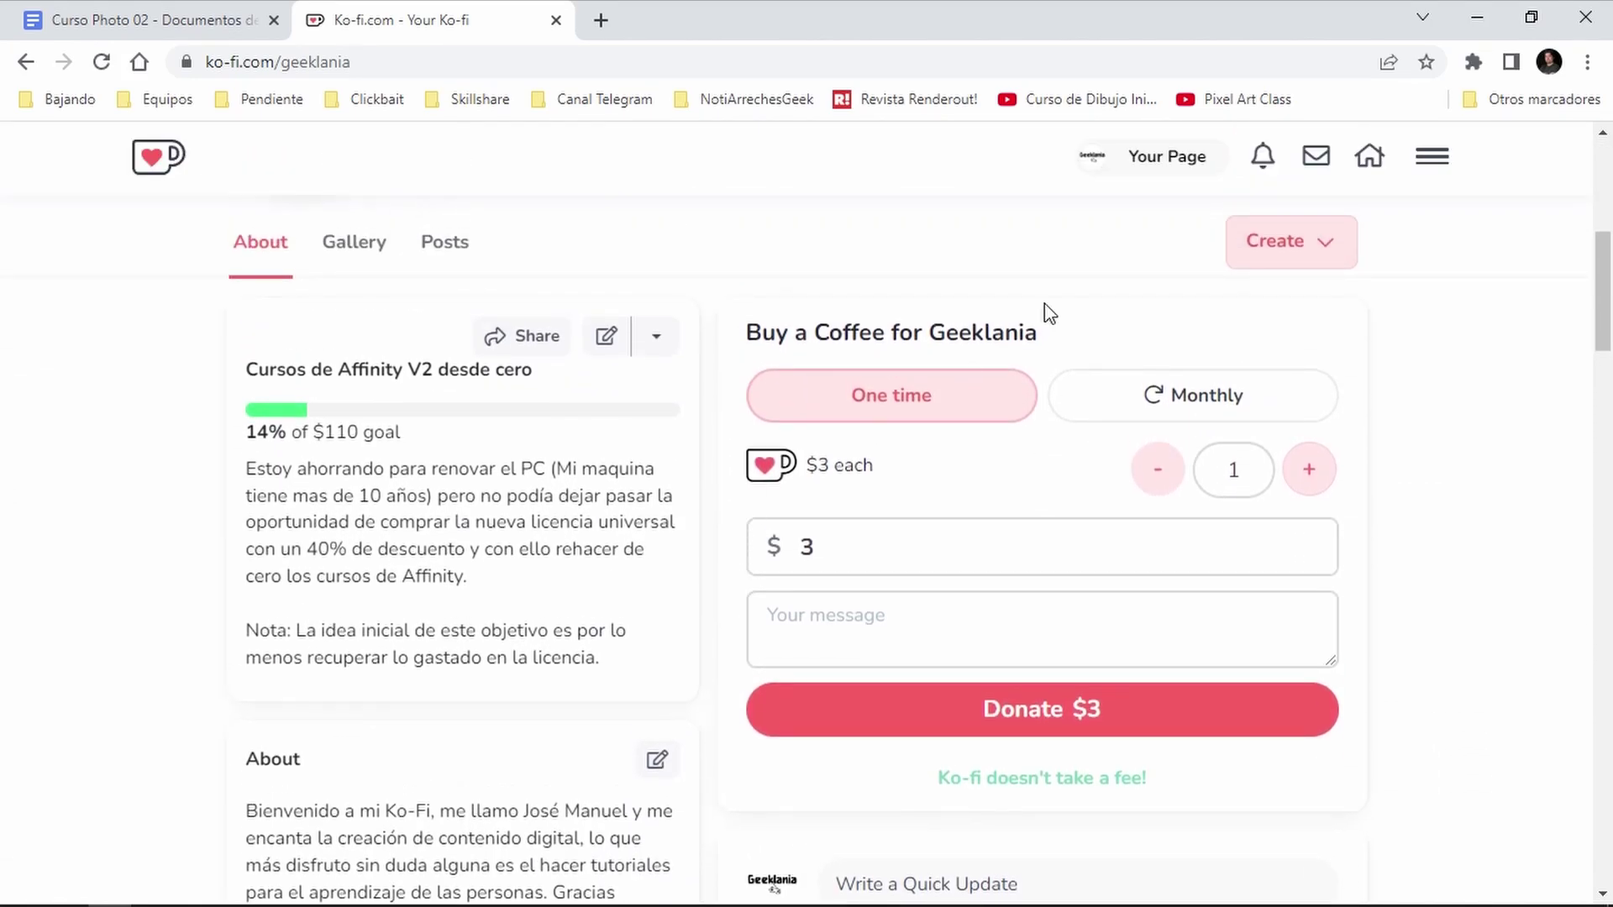
click(1309, 468)
click(1309, 467)
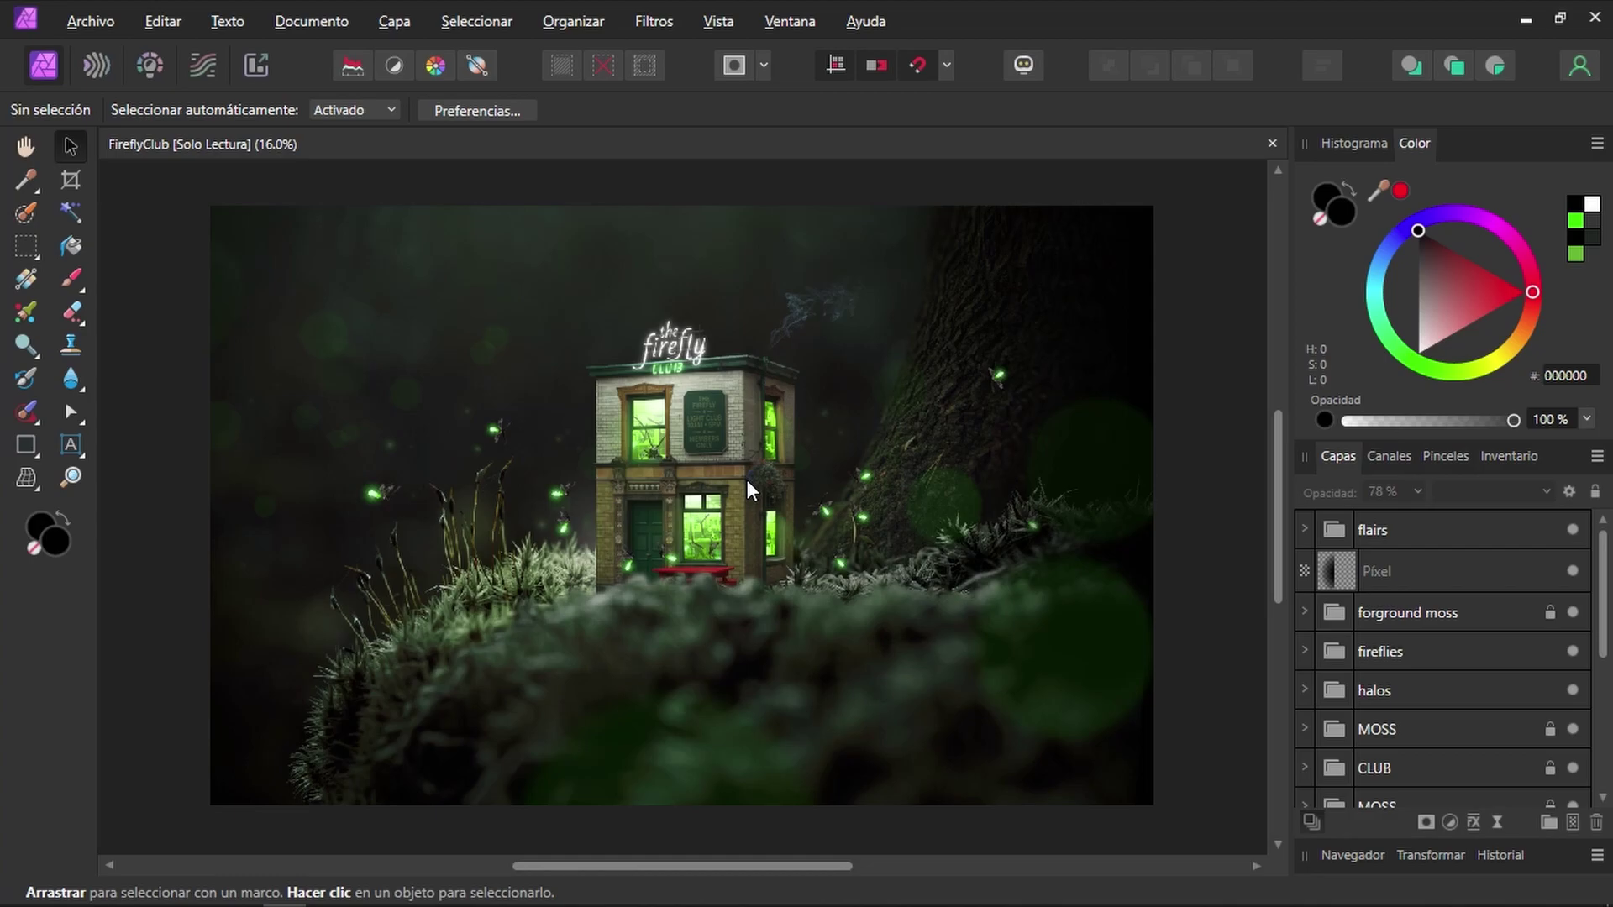
key(space)
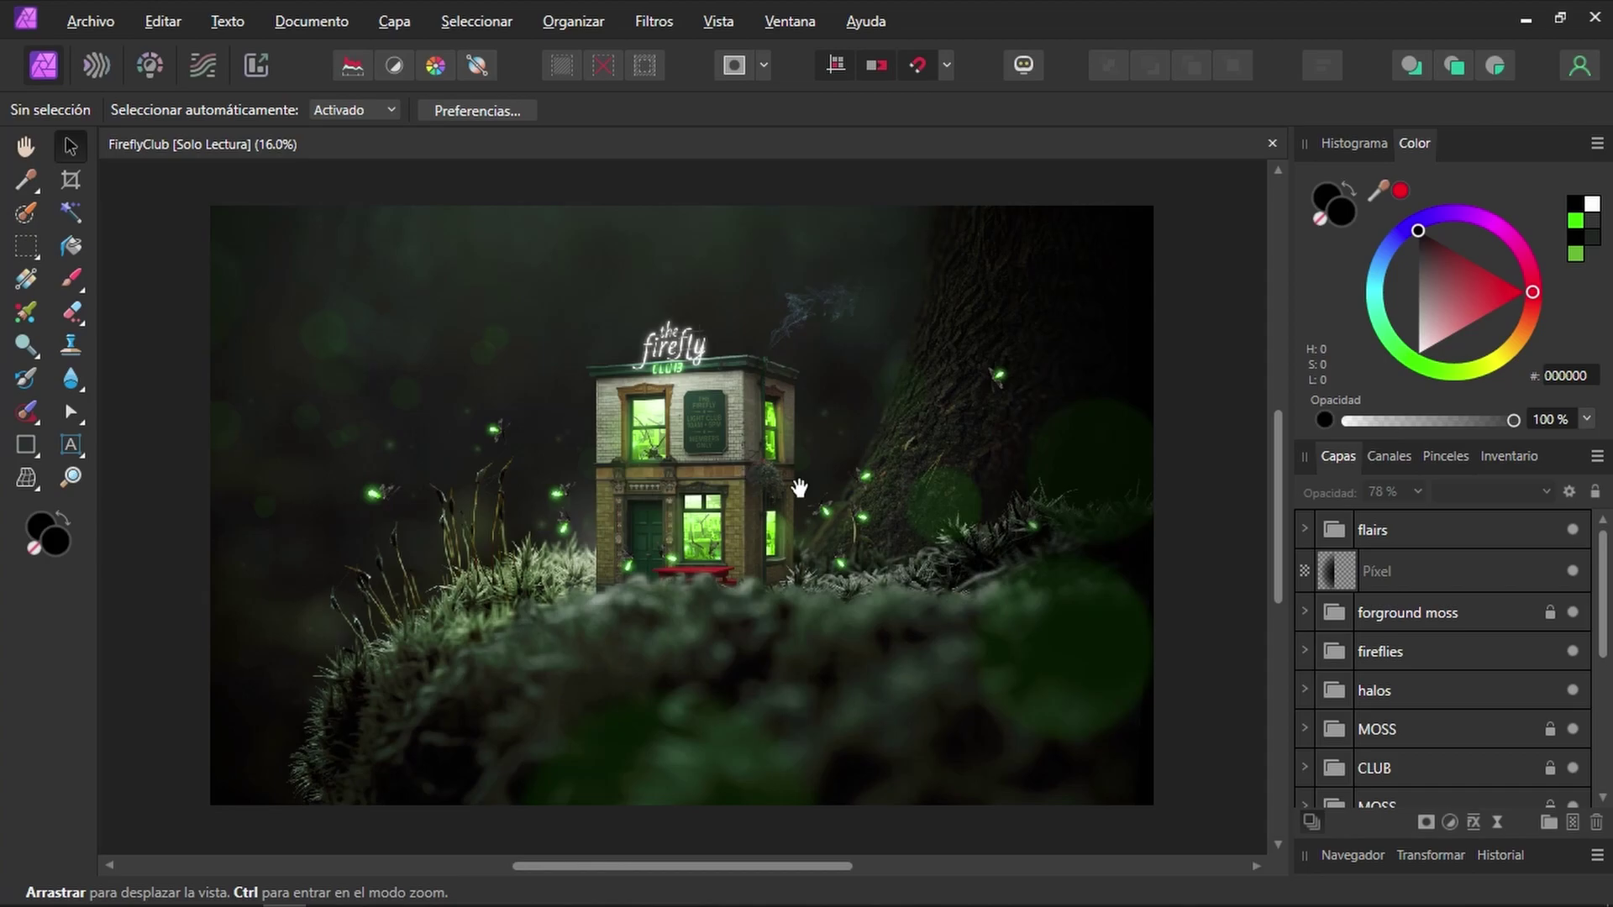
mouse_move(799, 487)
mouse_down()
mouse_move(998, 423)
mouse_move(693, 404)
mouse_move(788, 438)
mouse_up()
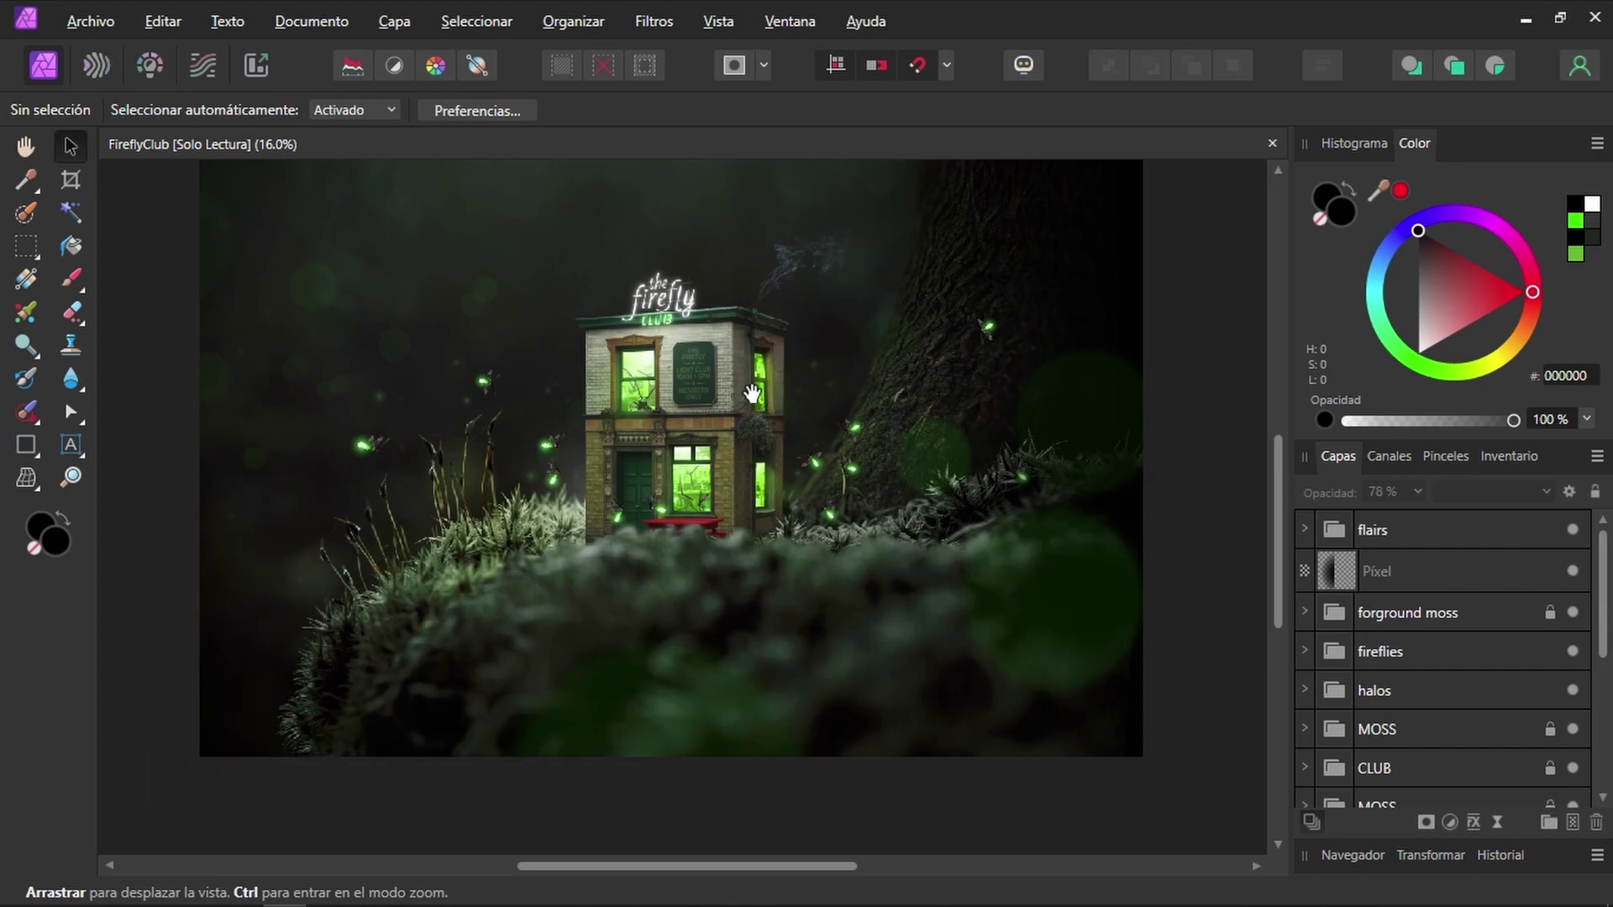
key(ctrl)
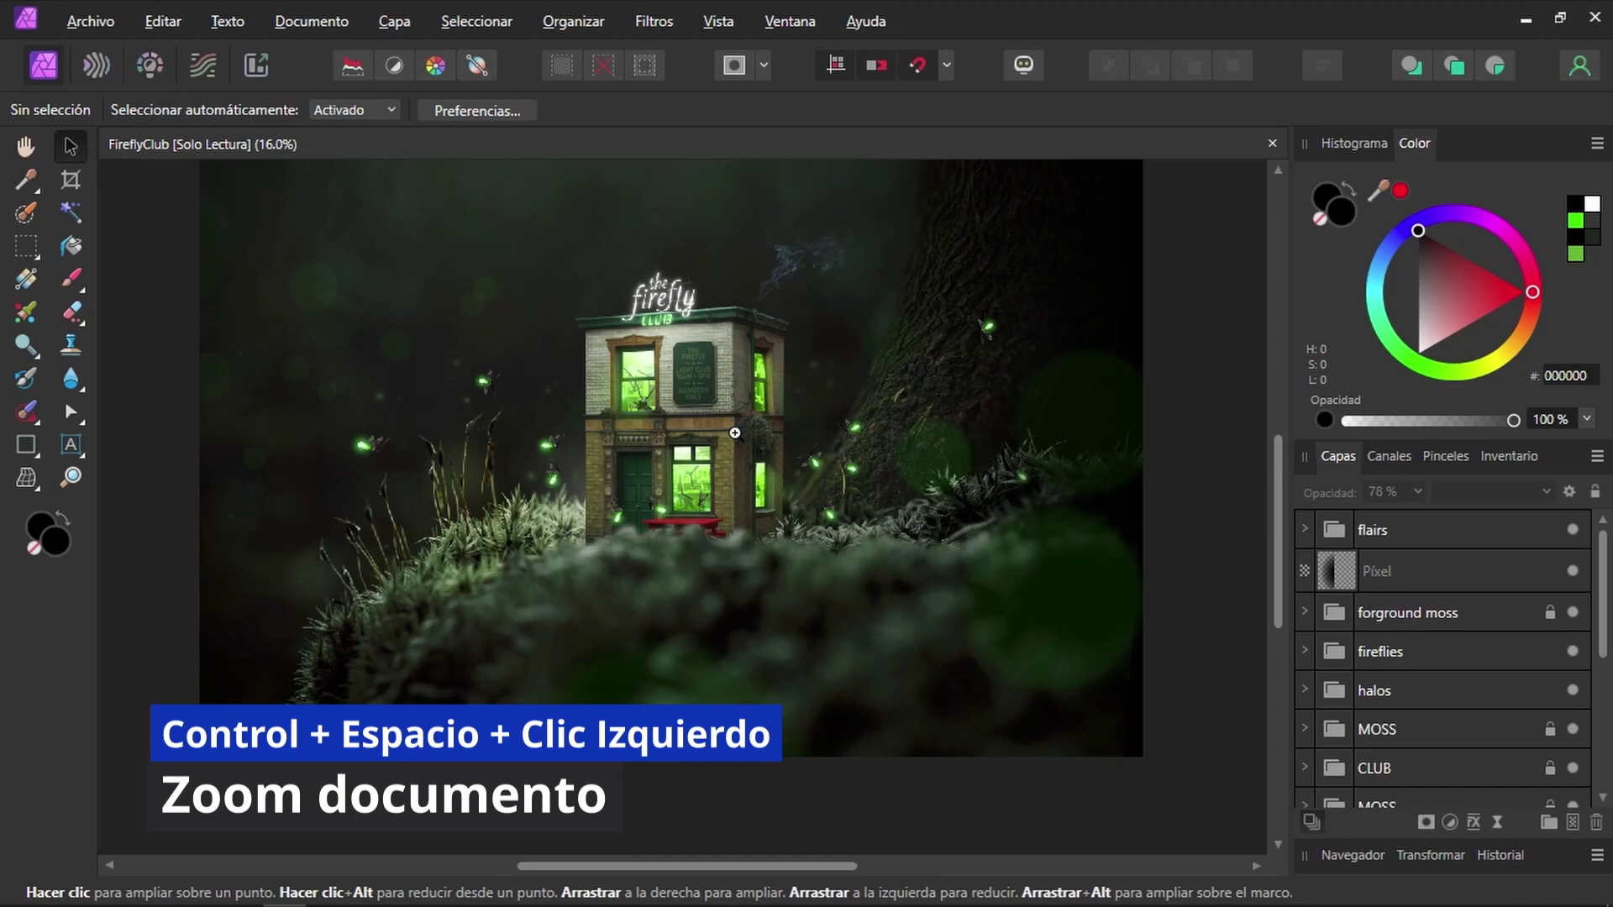
Step: Ctrl+Space-drag to zoom out, then back in to about 42% on the club building
drag(735, 433, 470, 418)
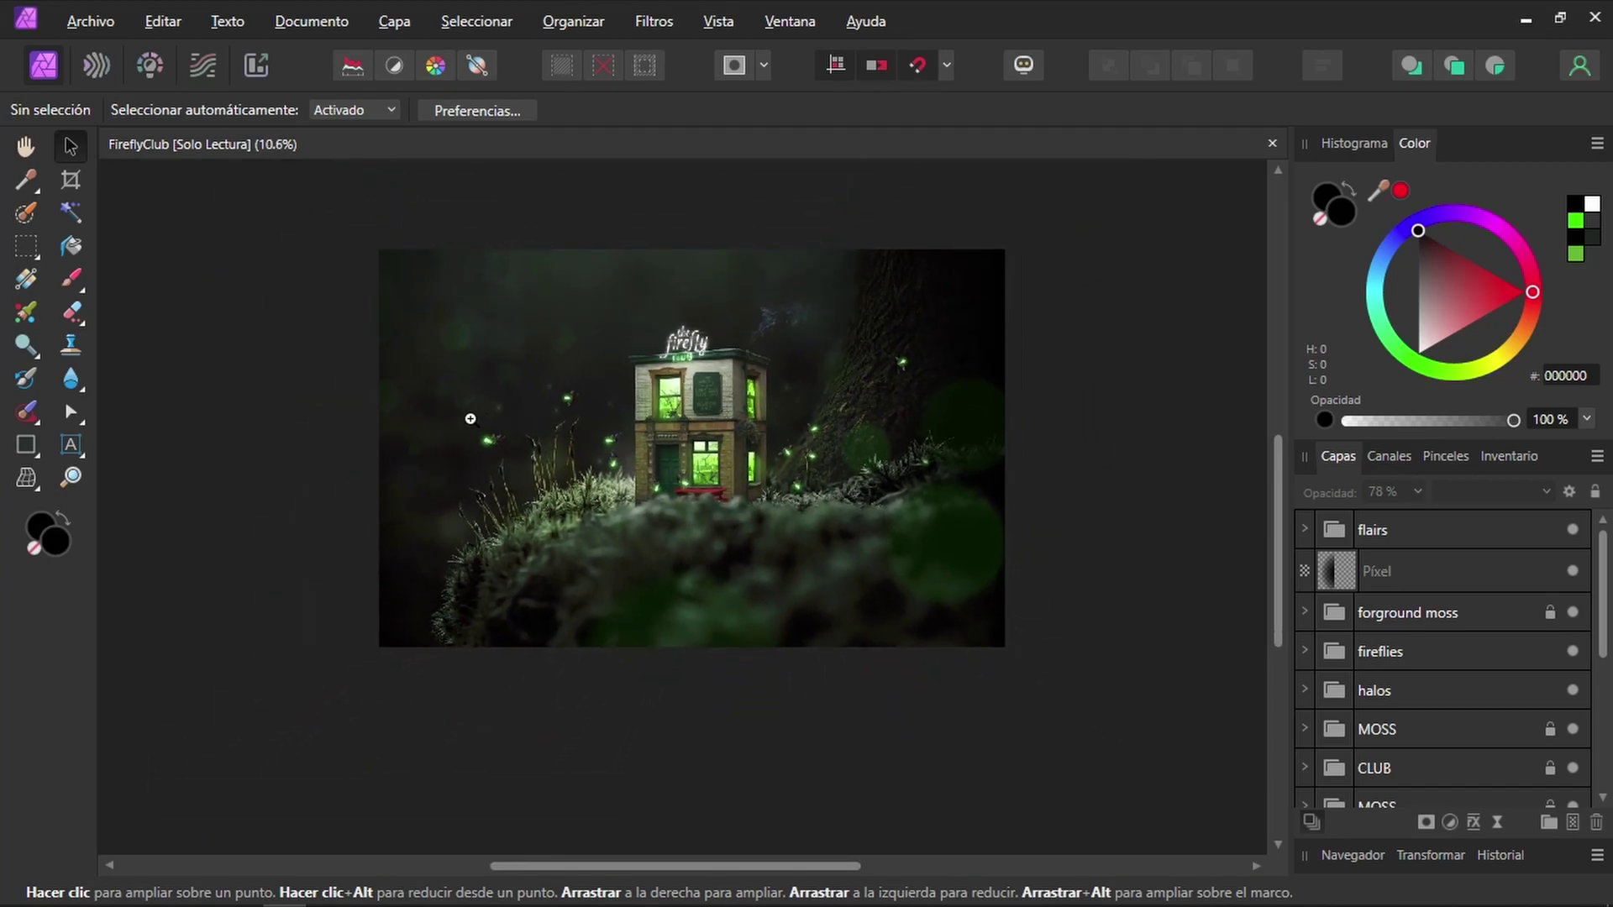
mouse_move(470, 419)
mouse_down()
mouse_move(883, 481)
mouse_move(1050, 425)
mouse_up()
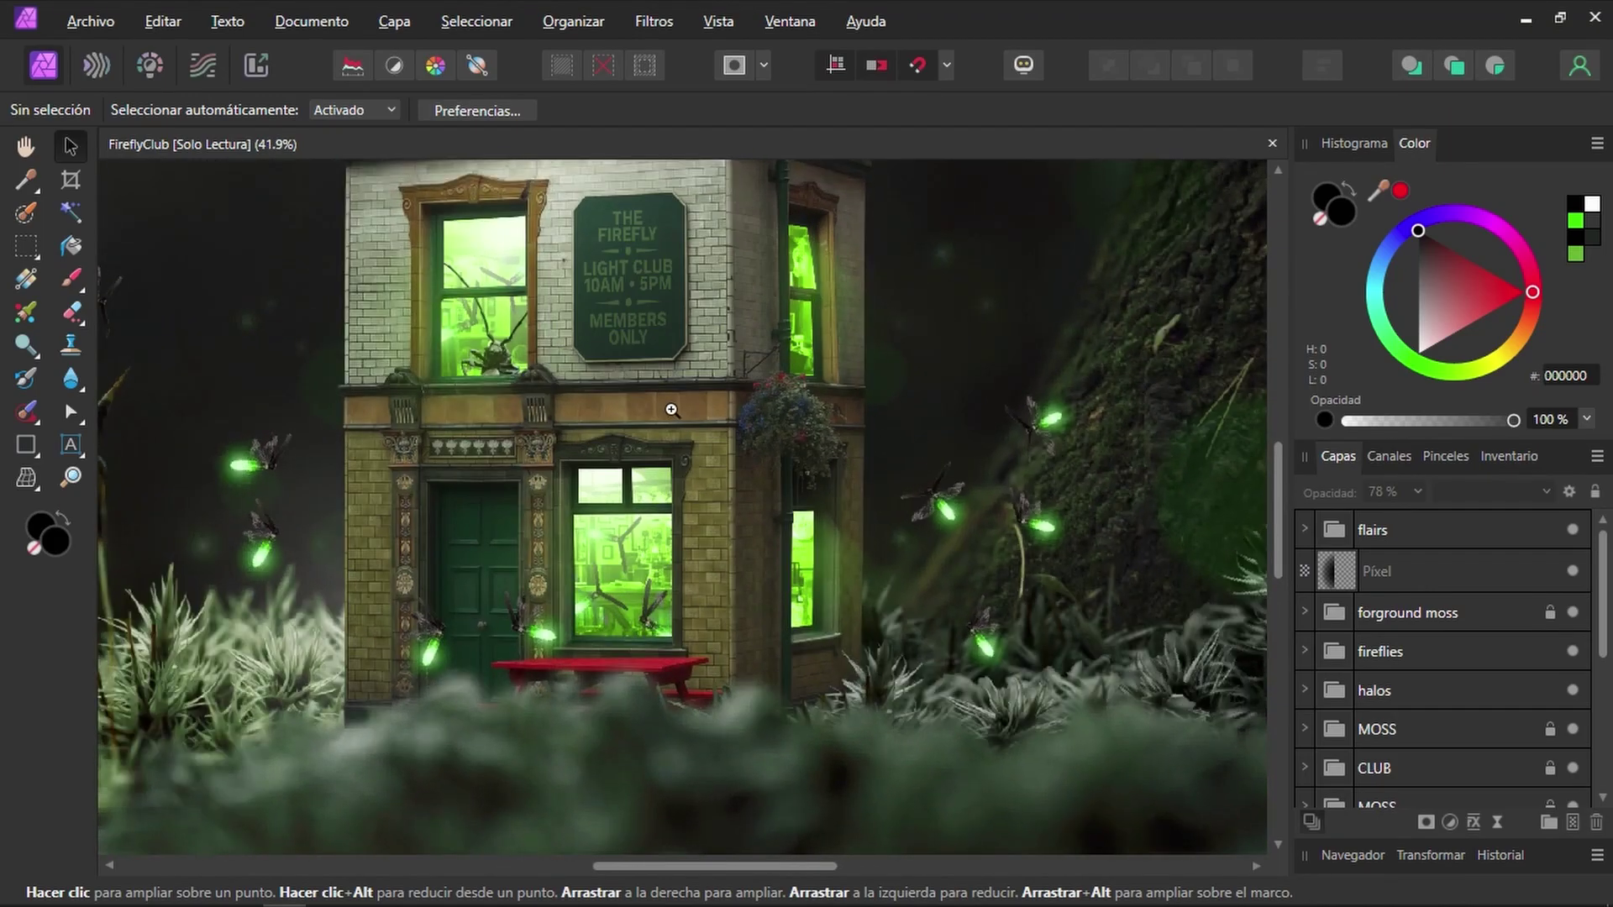
key(h)
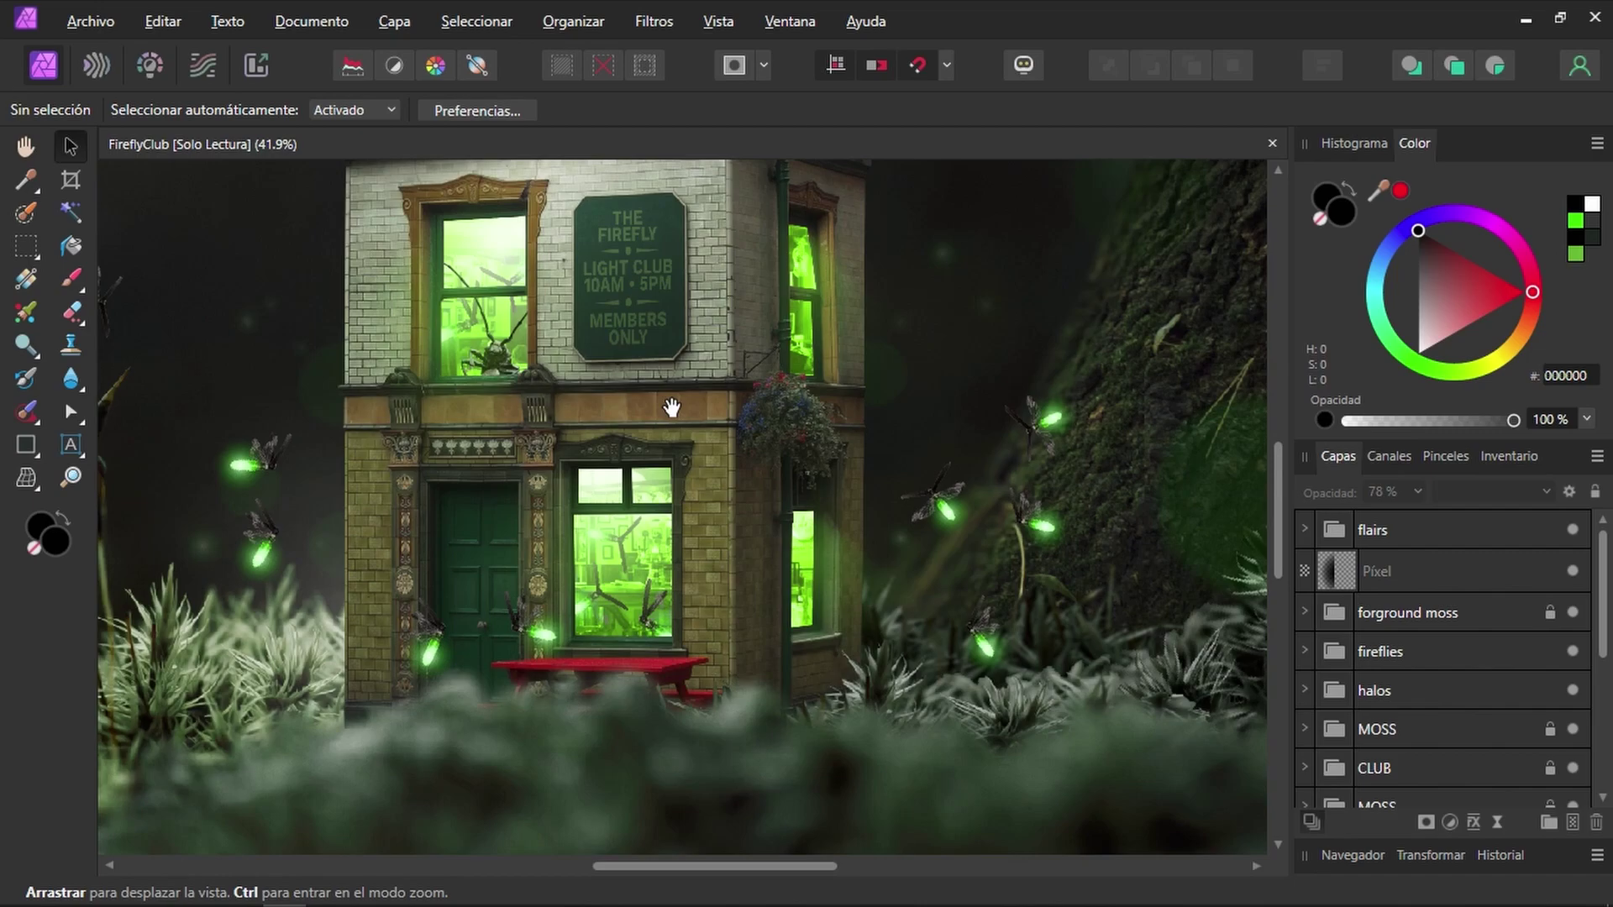
key(z)
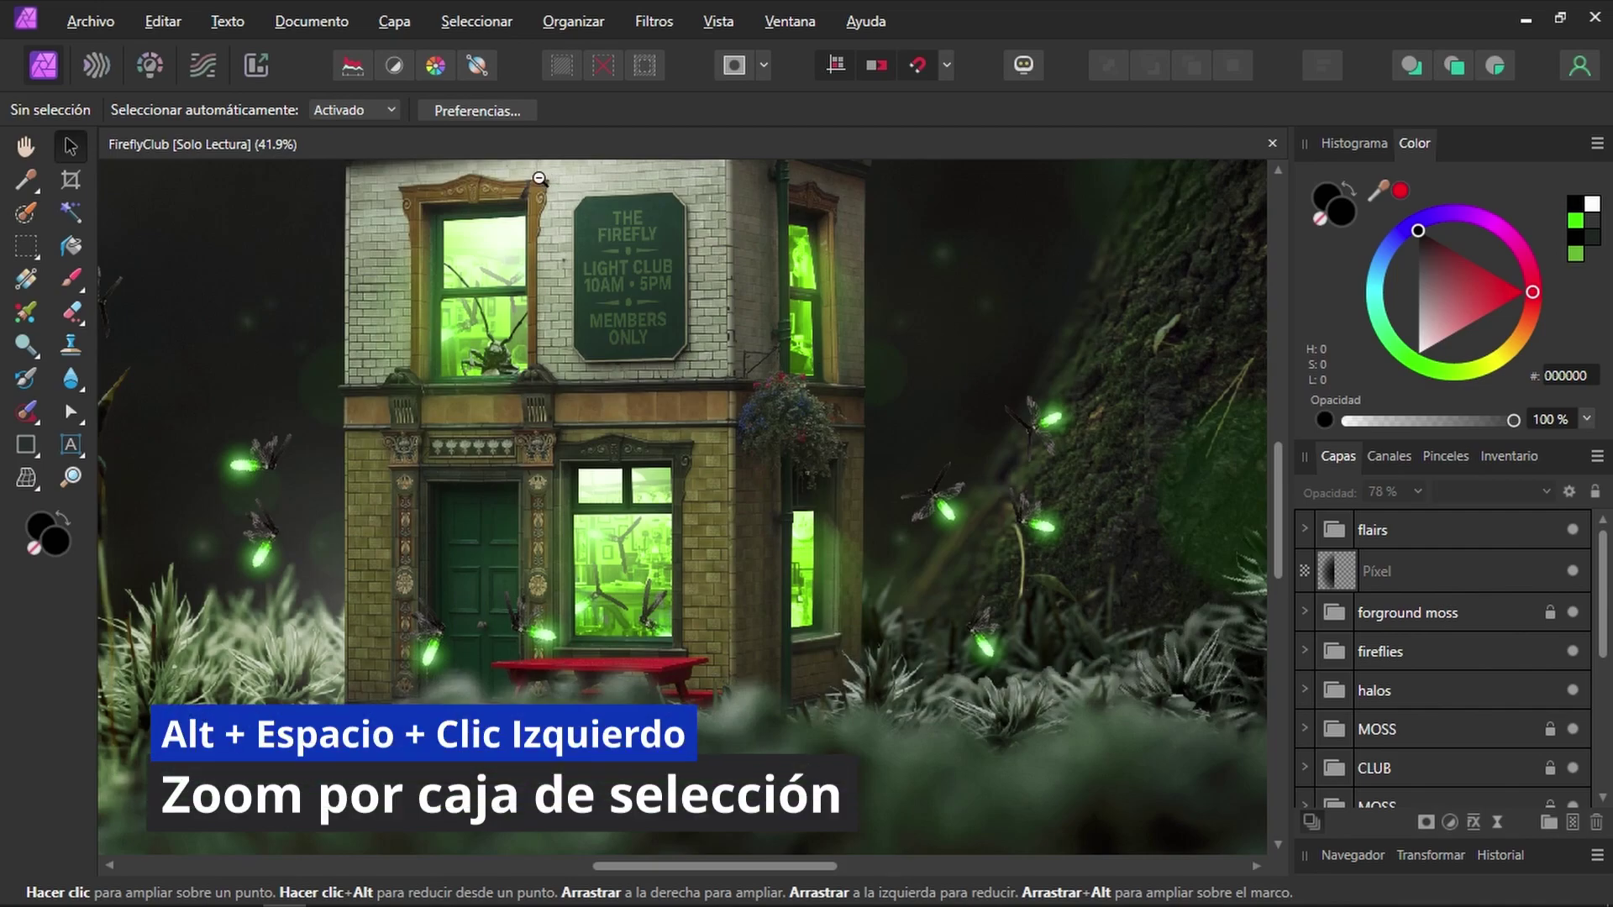
Step: Marquee-zoom onto THE FIREFLY sign and pan slightly across it
drag(539, 179, 742, 400)
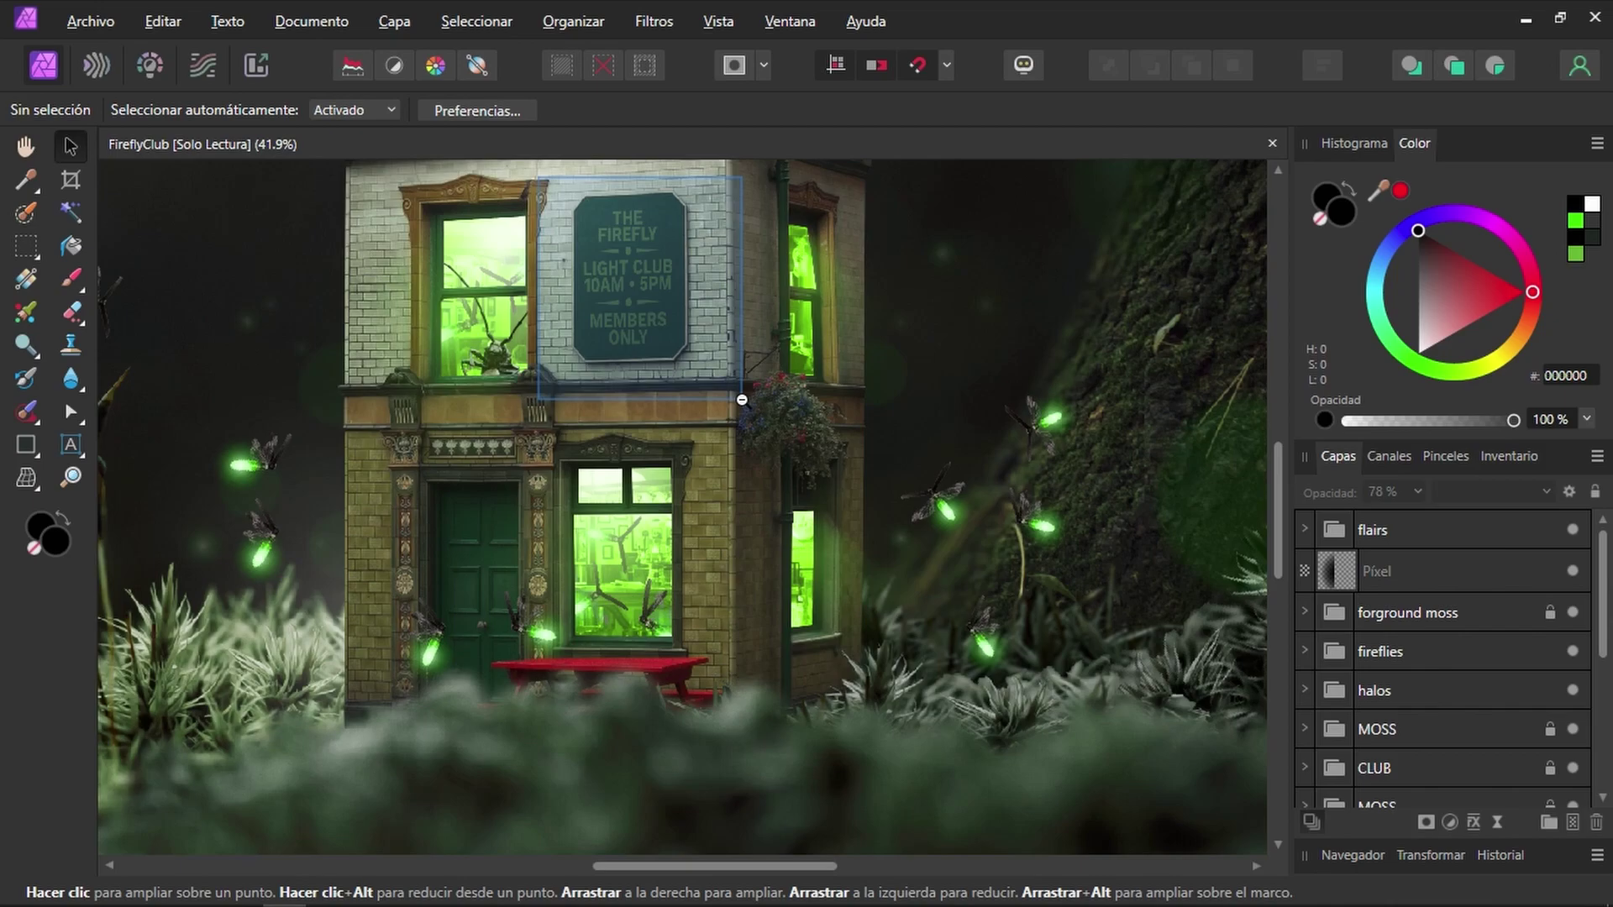
drag(742, 400, 742, 400)
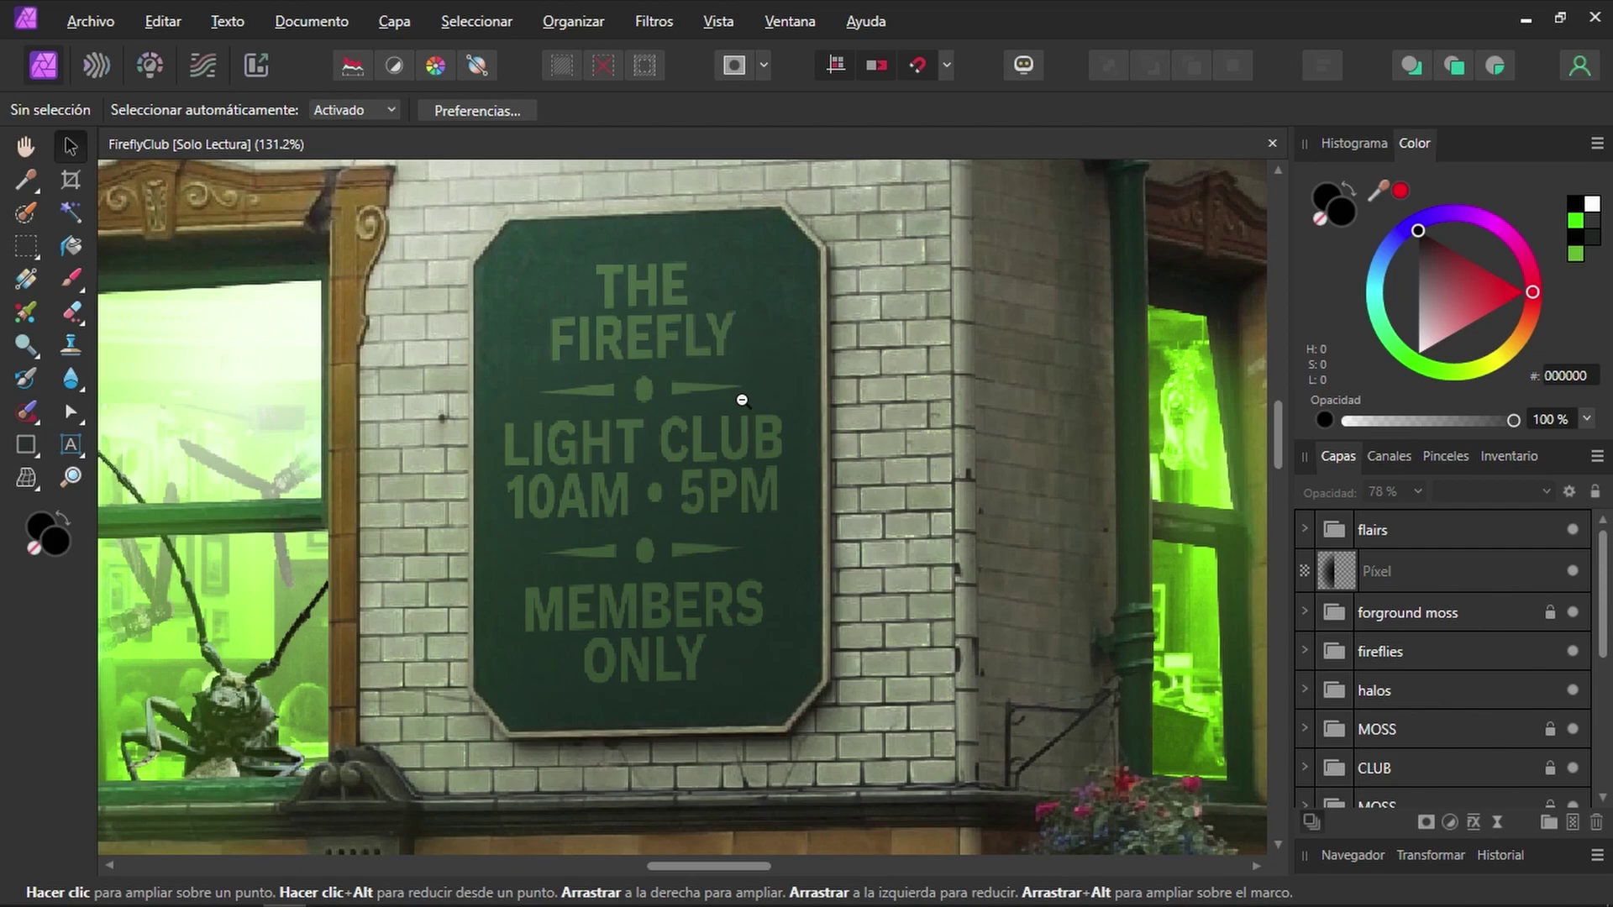
key(space)
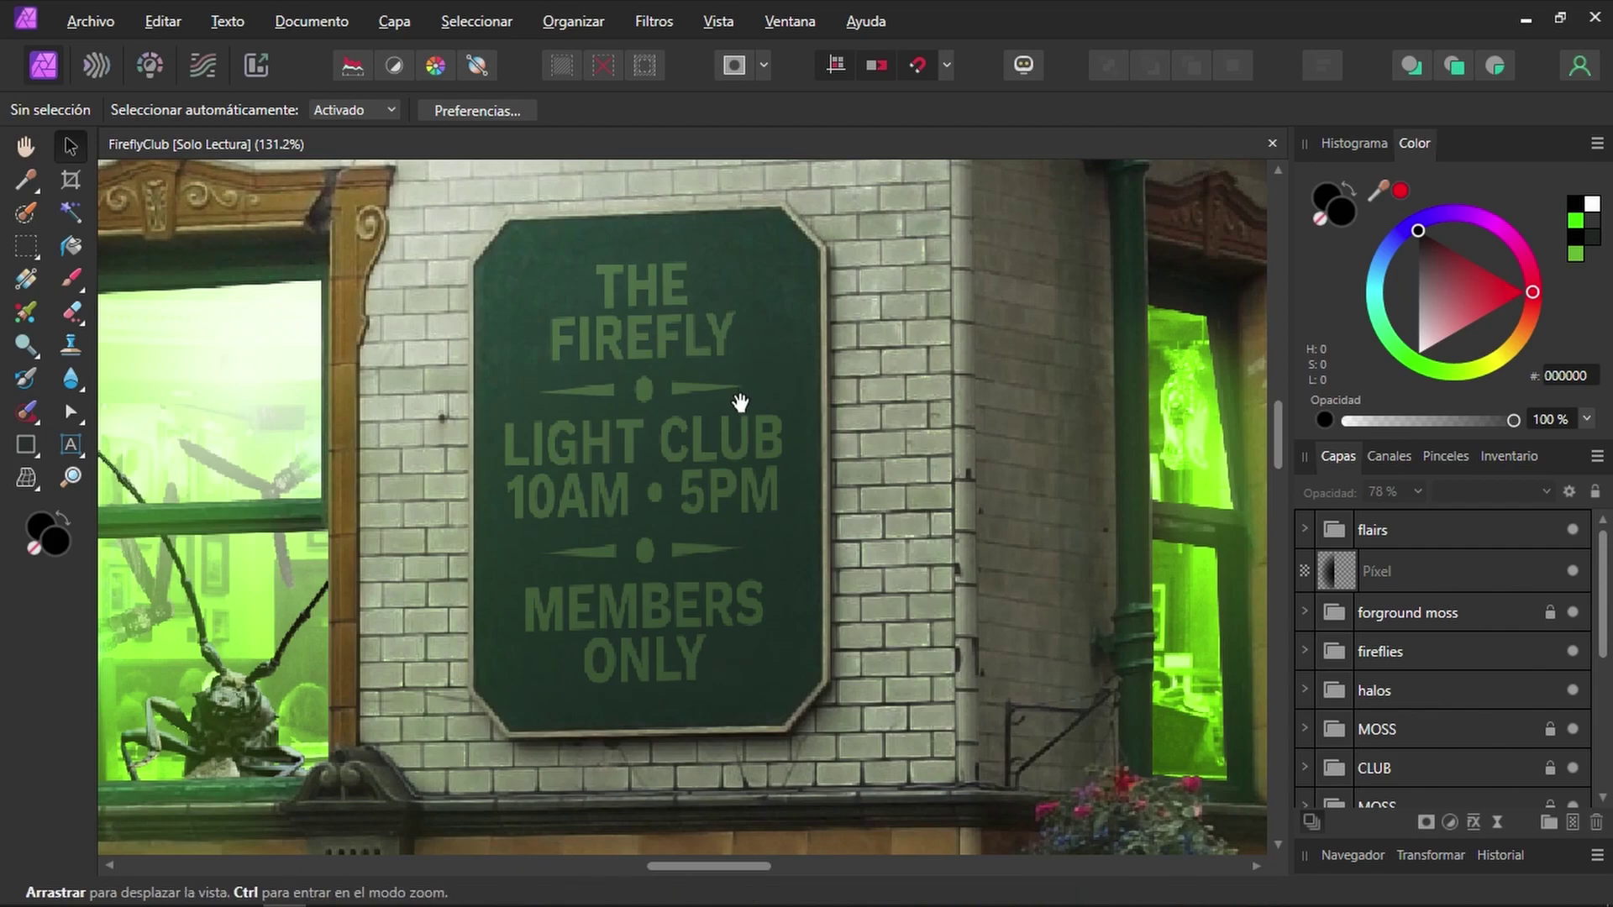
drag(751, 424, 714, 424)
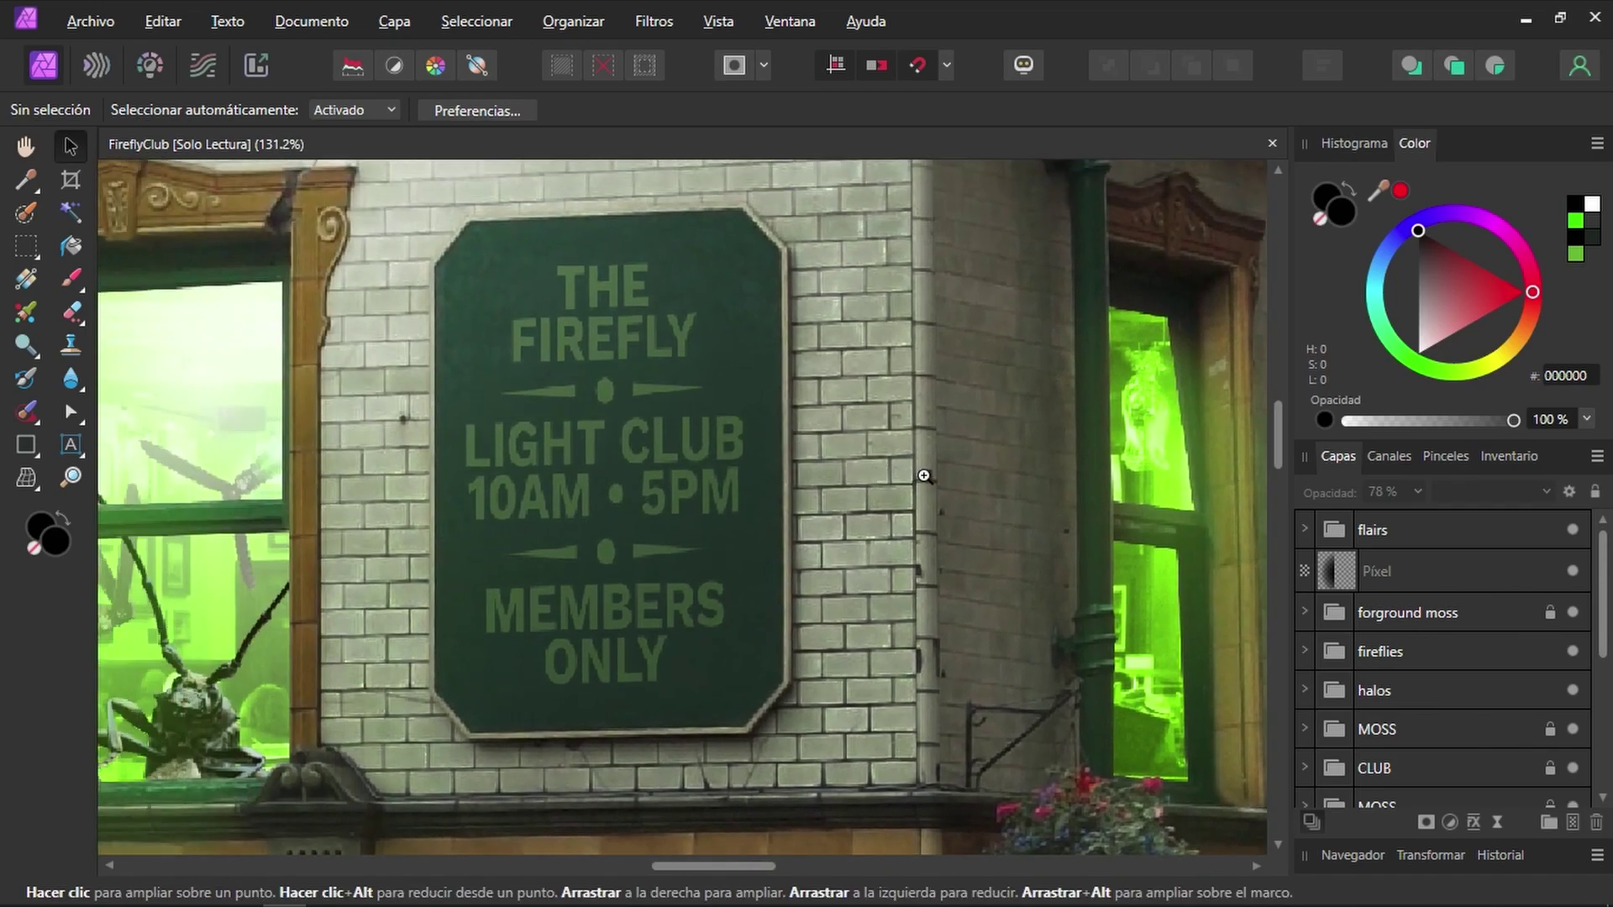
Step: Zoom and pan back out until the whole Firefly Club scene is in view
scroll(924, 474, down, 5)
scroll(1016, 523, down, 3)
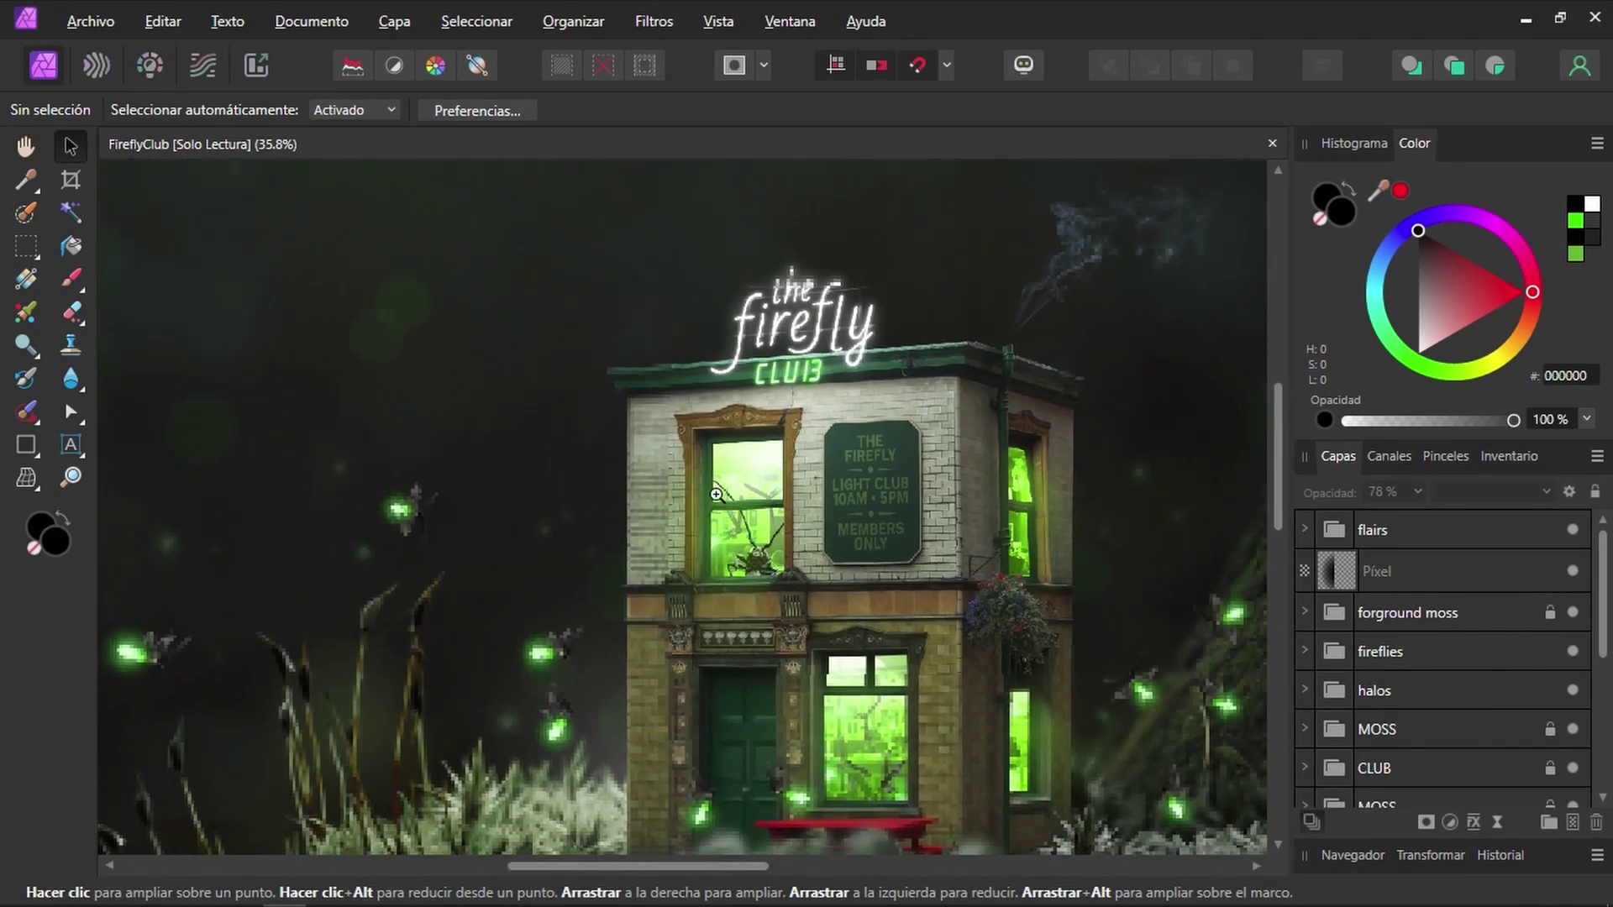
scroll(1017, 523, down, 1)
drag(936, 528, 768, 393)
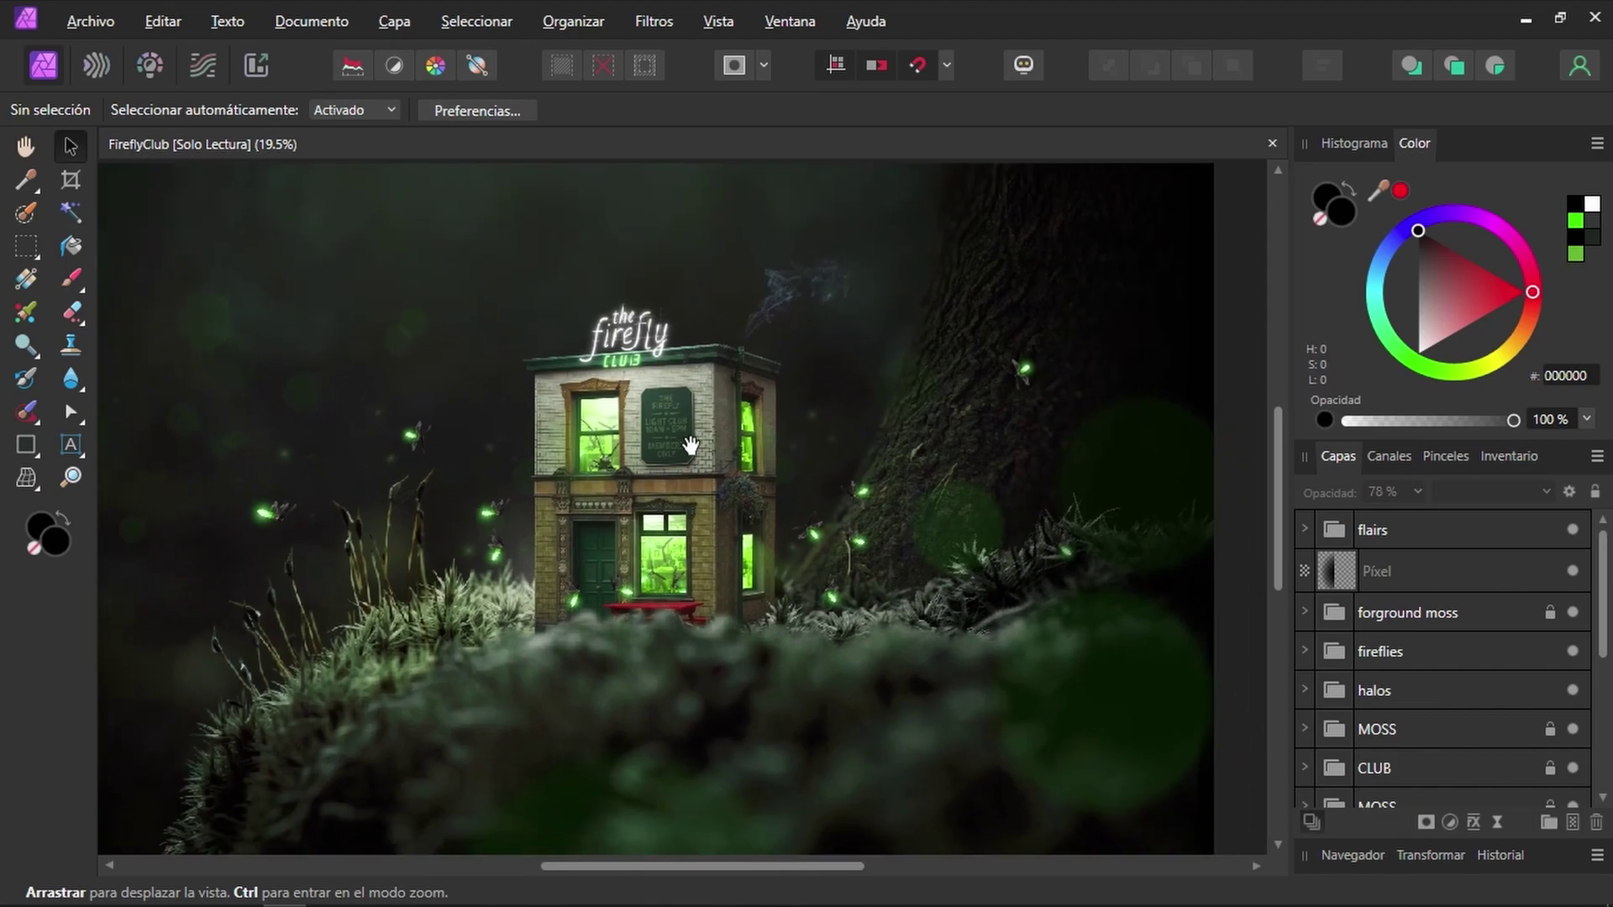
key(z)
scroll(600, 465, down, 2)
drag(600, 465, 634, 465)
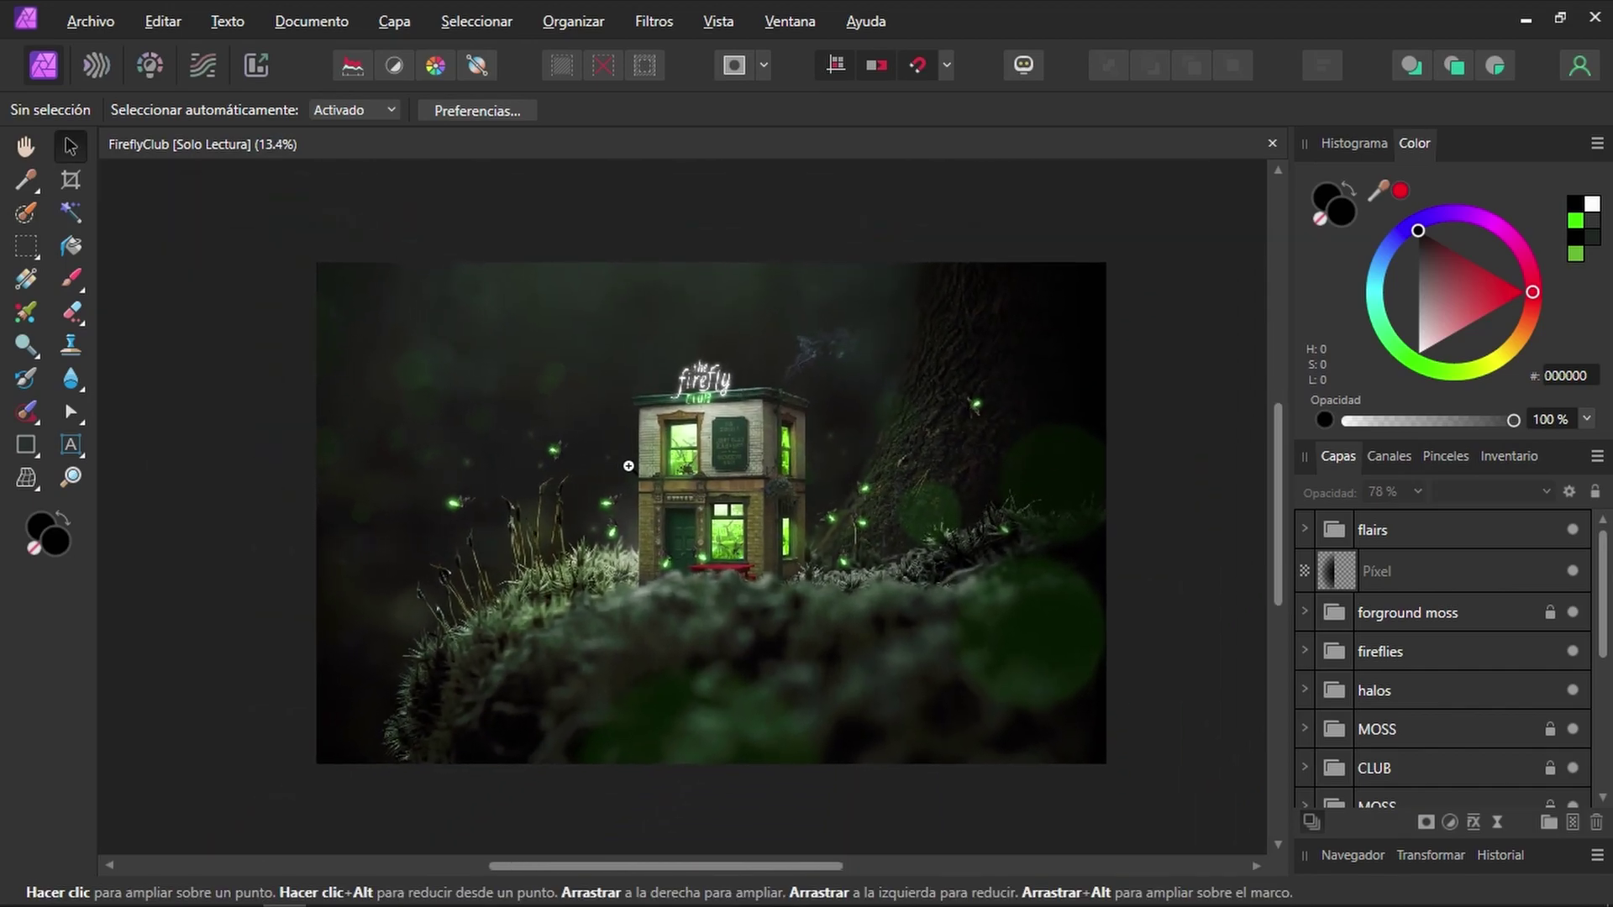
key(h)
key(v)
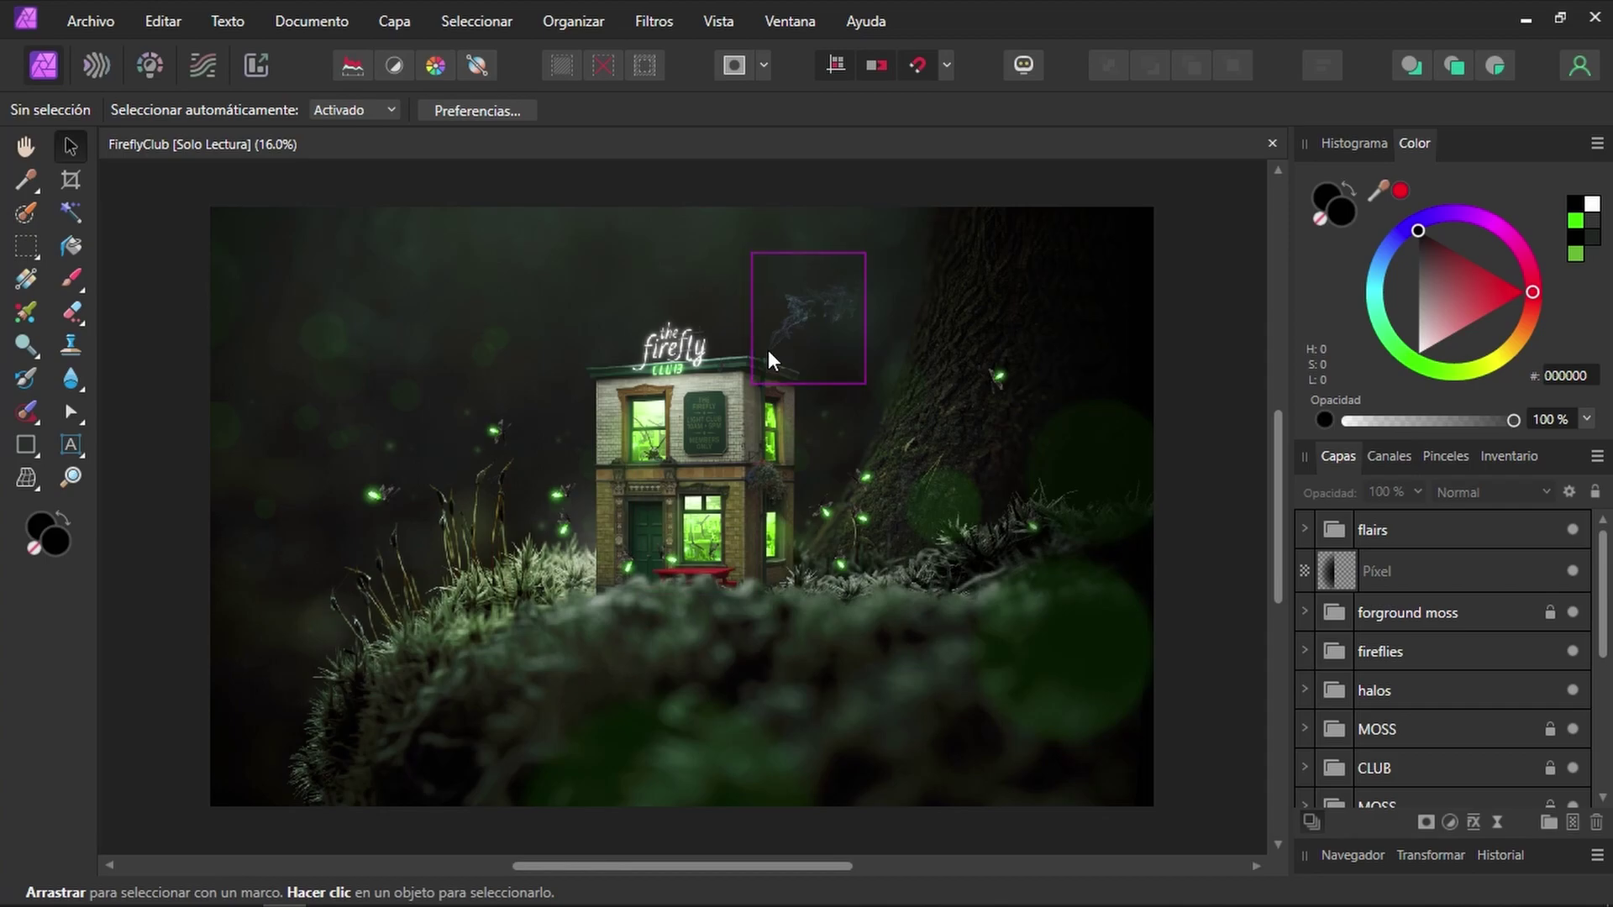
Step: Alt+scroll to rotate the canvas back and forth around the pointer, ending steeply tilted
scroll(713, 482, up, 2)
scroll(713, 482, up, 2)
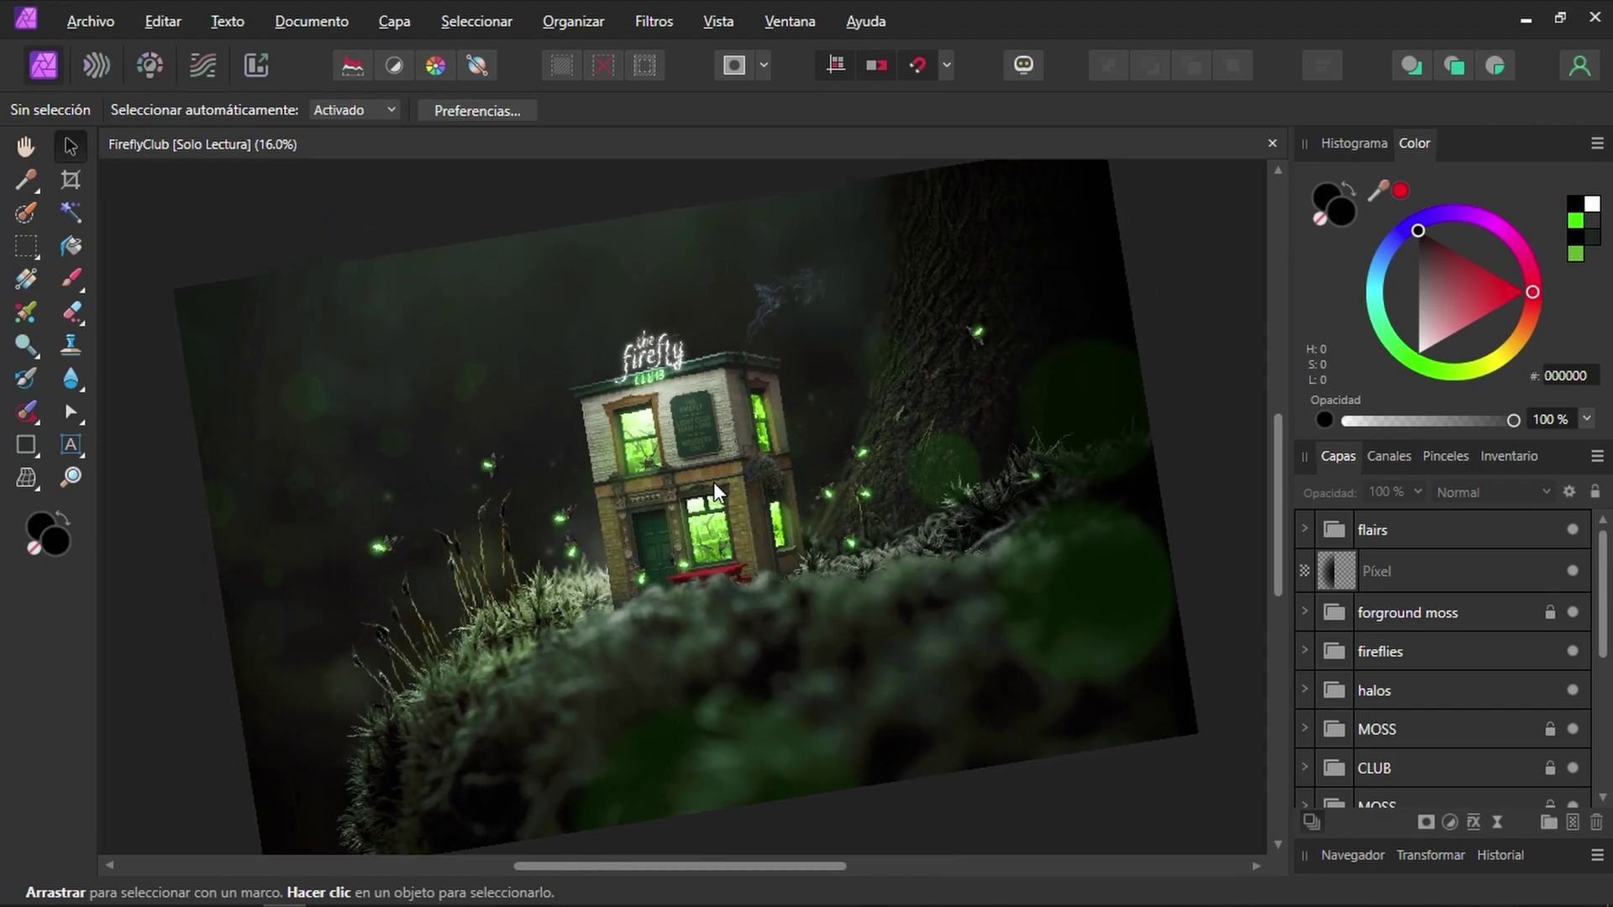
scroll(713, 482, up, 2)
scroll(713, 482, up, 2)
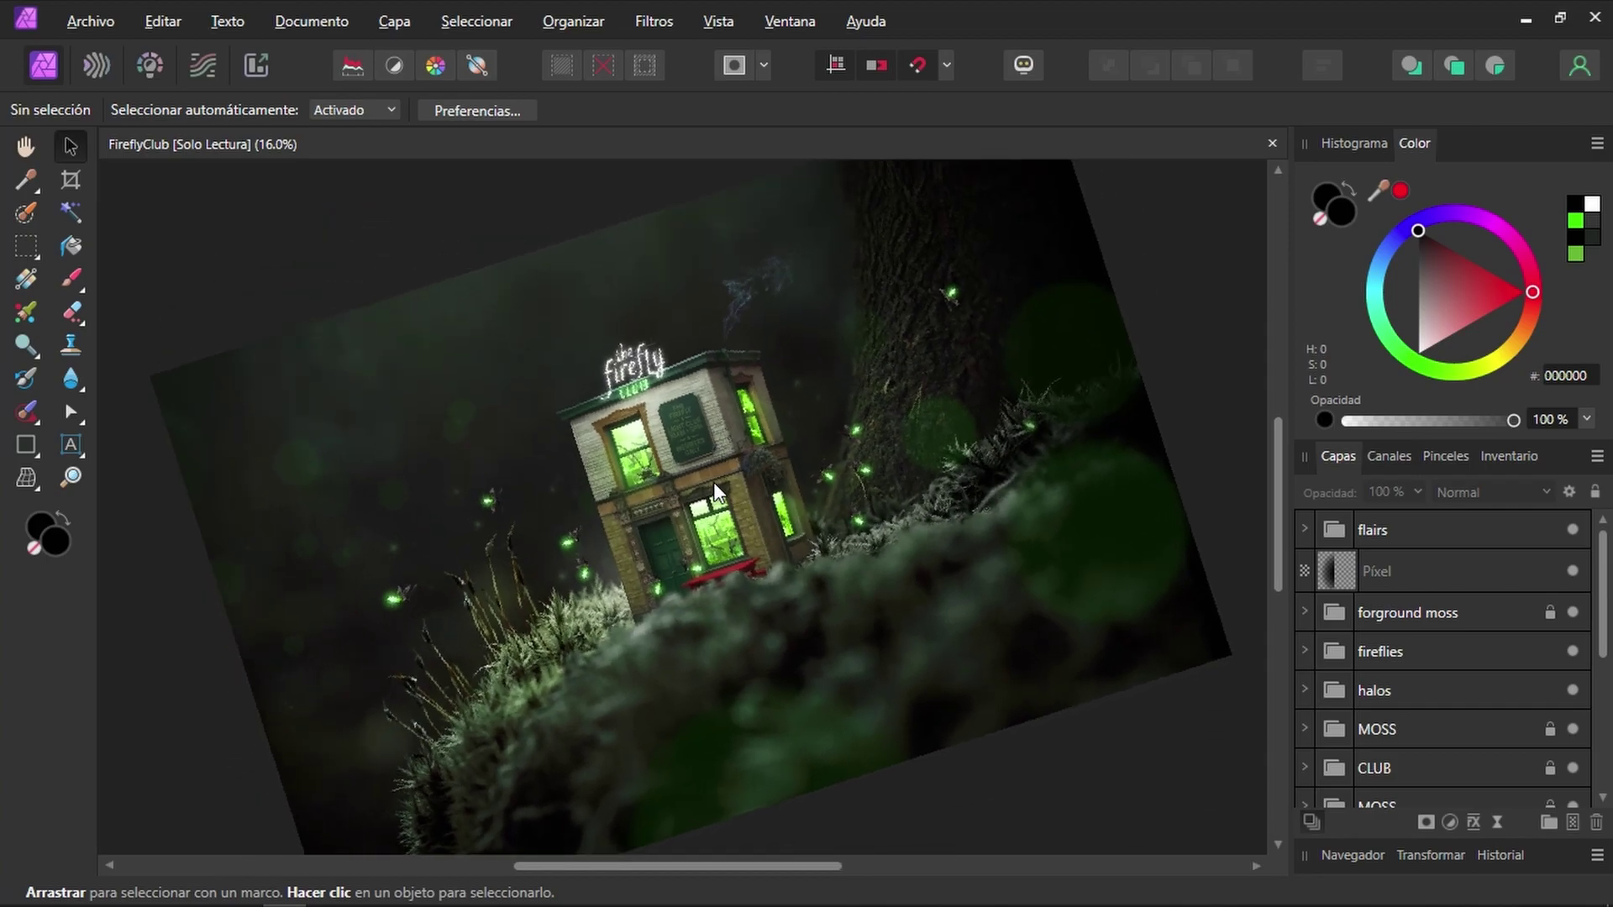
scroll(714, 487, up, 2)
scroll(714, 487, up, 2)
scroll(714, 487, up, 2)
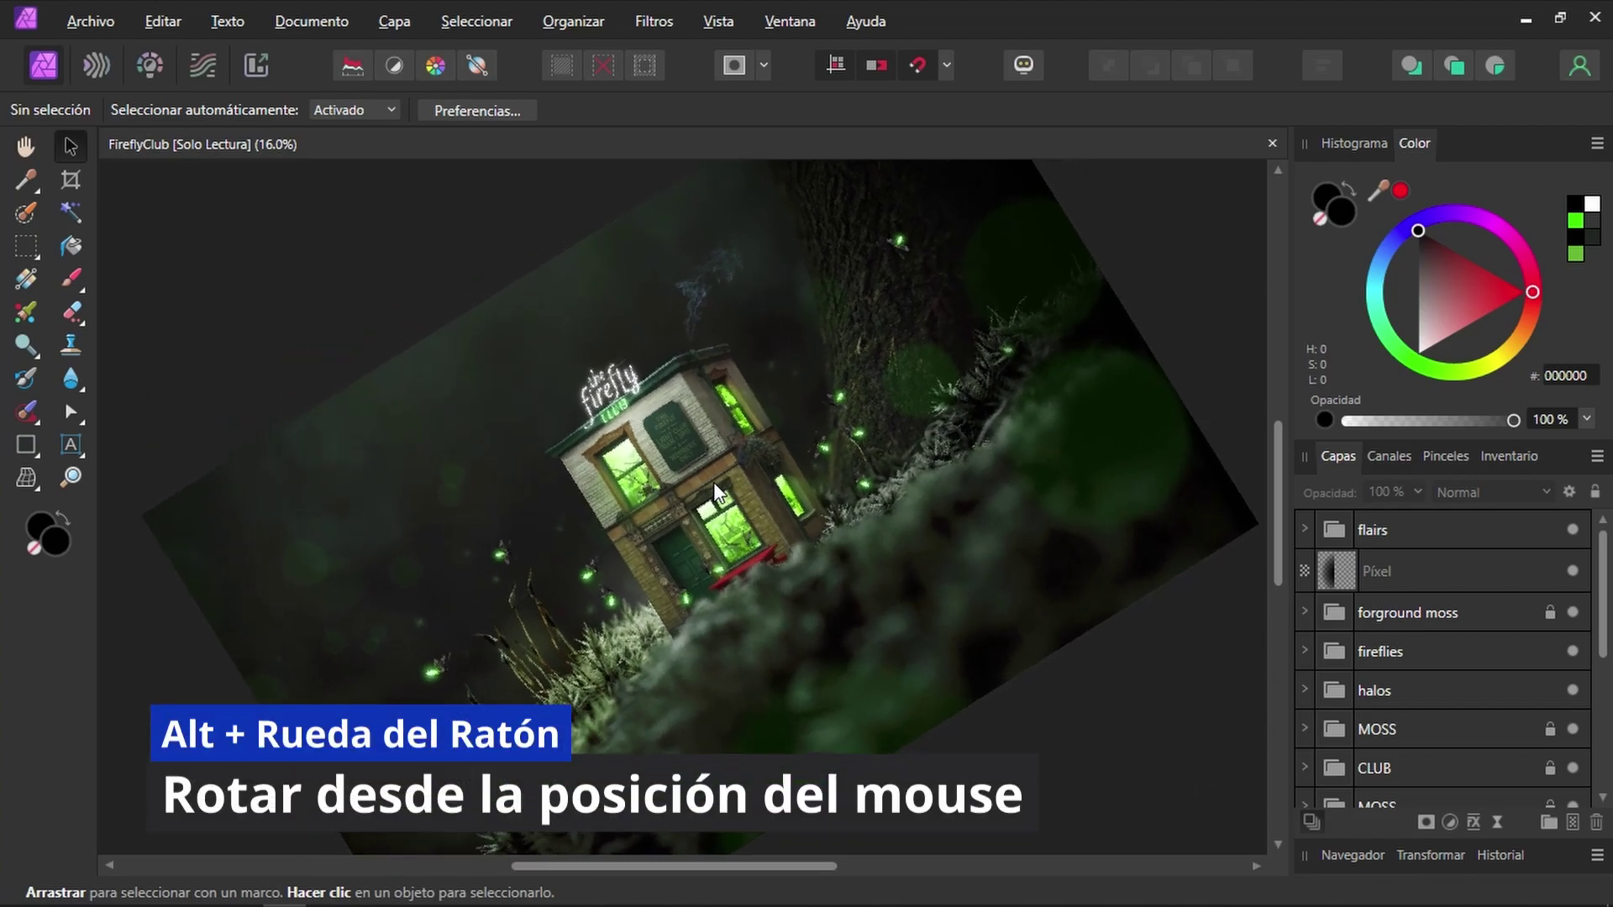
scroll(714, 491, down, 2)
scroll(714, 491, down, 2)
scroll(714, 492, down, 2)
scroll(715, 492, down, 1)
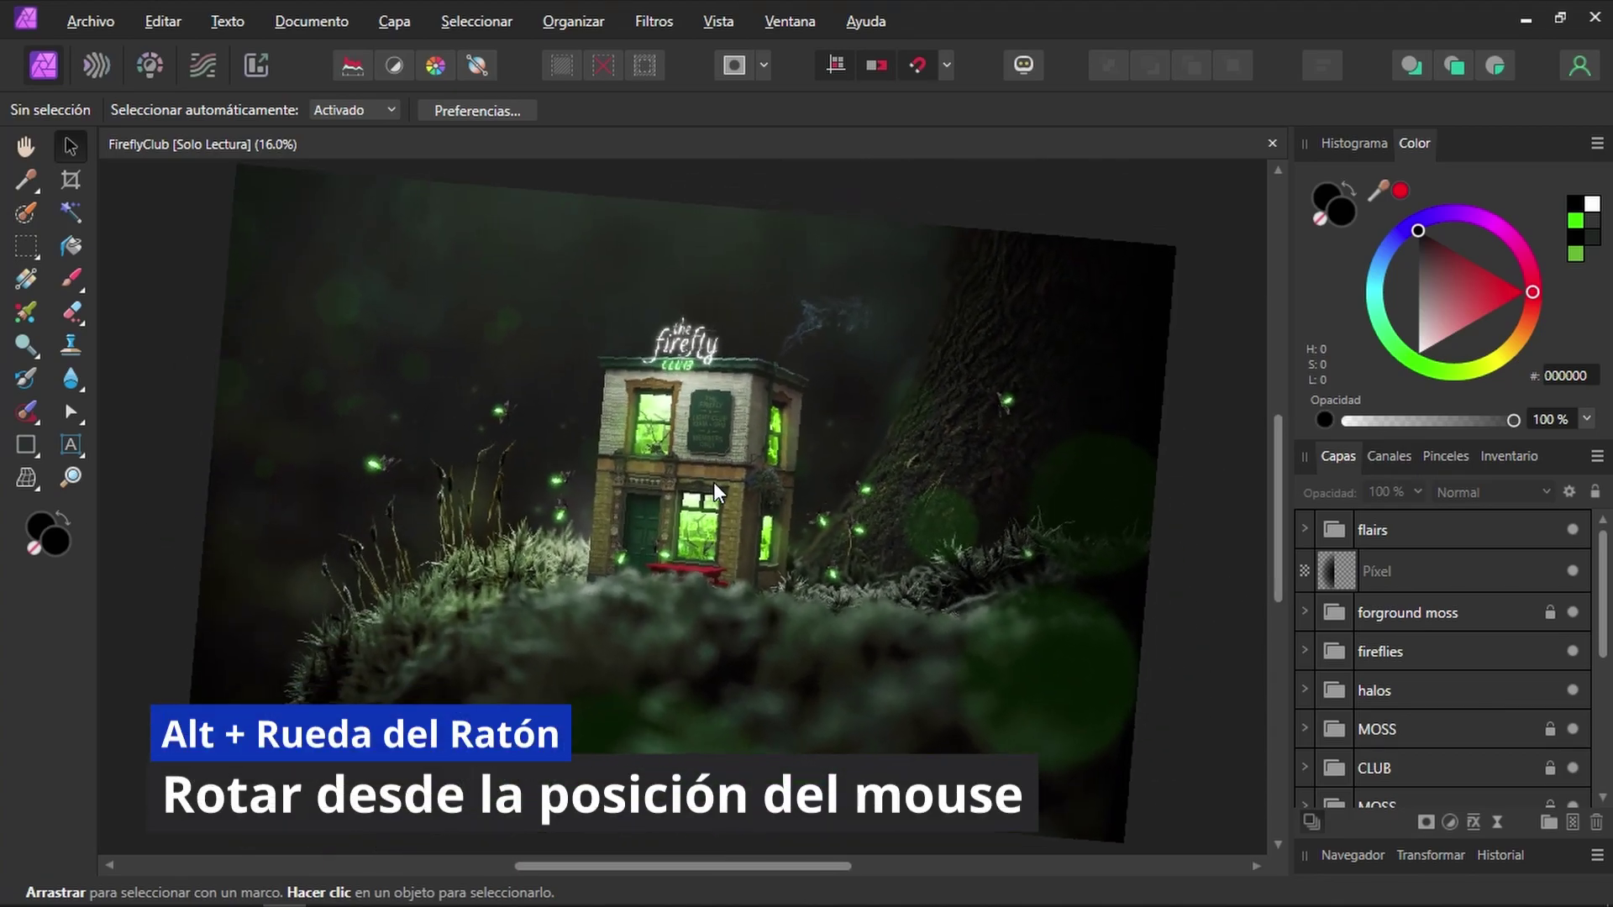
scroll(713, 482, down, 2)
scroll(713, 482, down, 2)
scroll(714, 483, down, 2)
scroll(713, 482, down, 2)
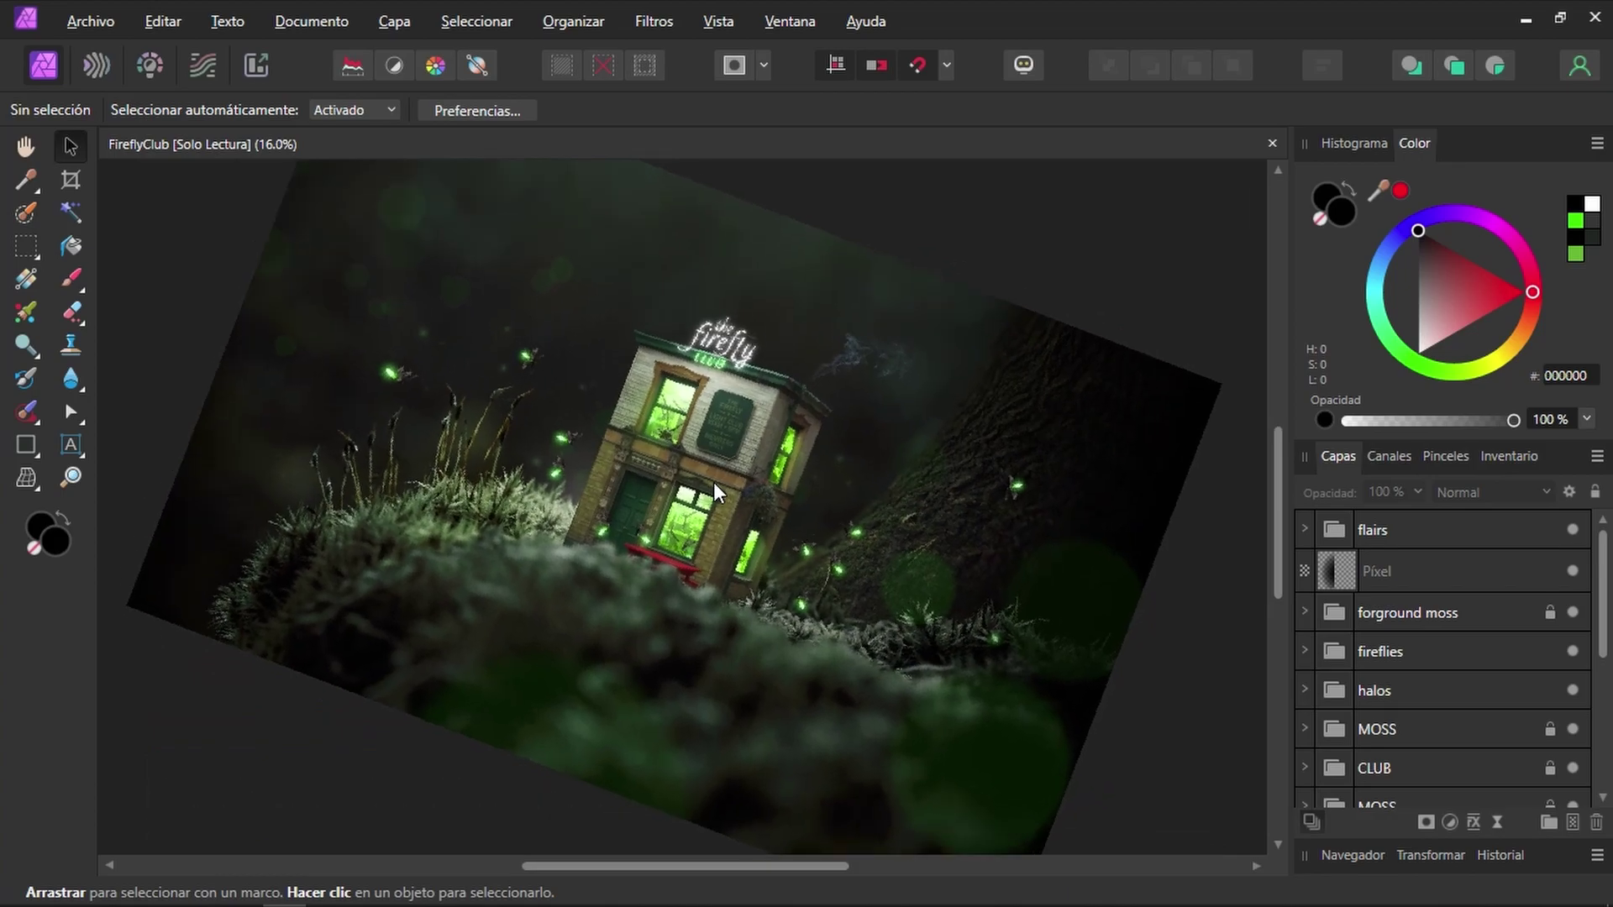
scroll(713, 482, down, 2)
scroll(713, 483, down, 2)
scroll(713, 483, down, 2)
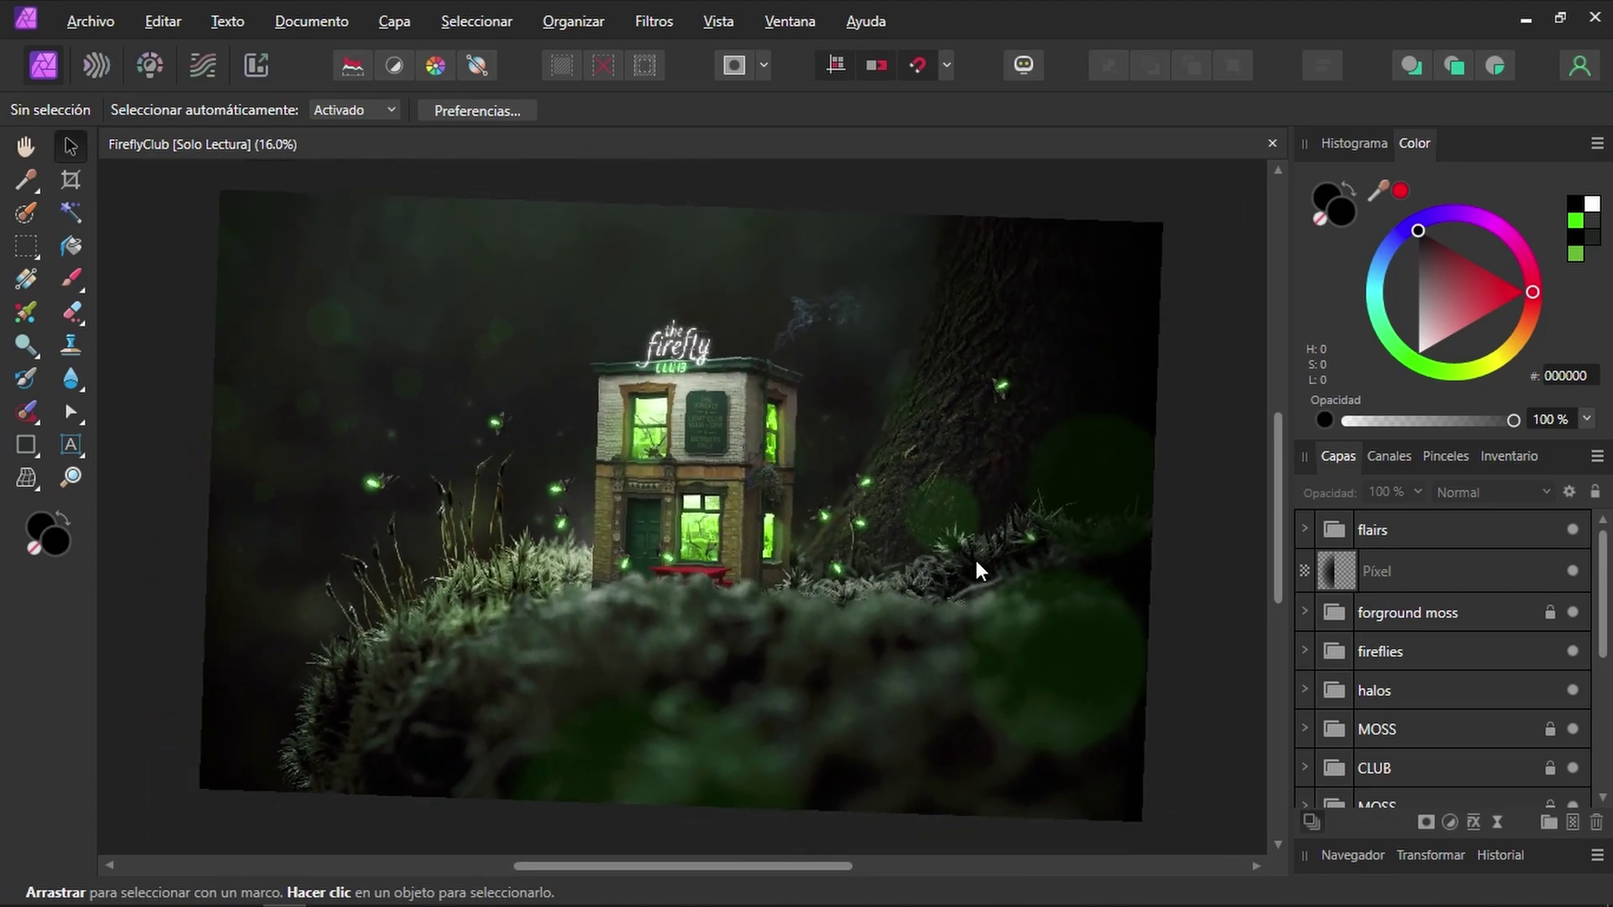
scroll(1093, 316, up, 2)
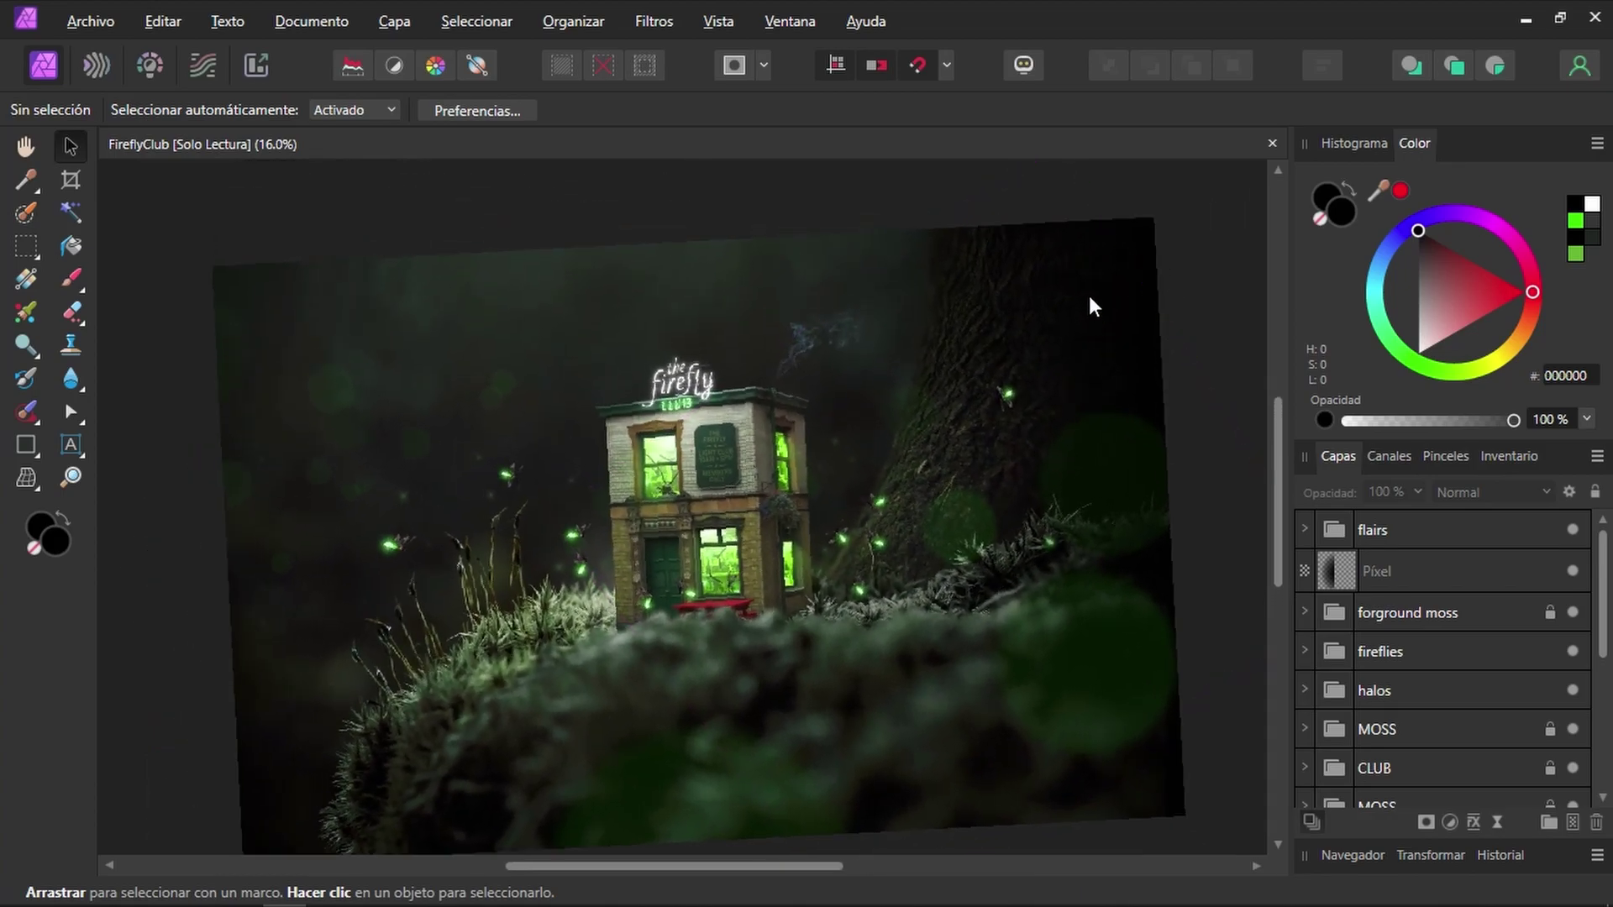
scroll(1089, 295, up, 2)
scroll(345, 305, up, 2)
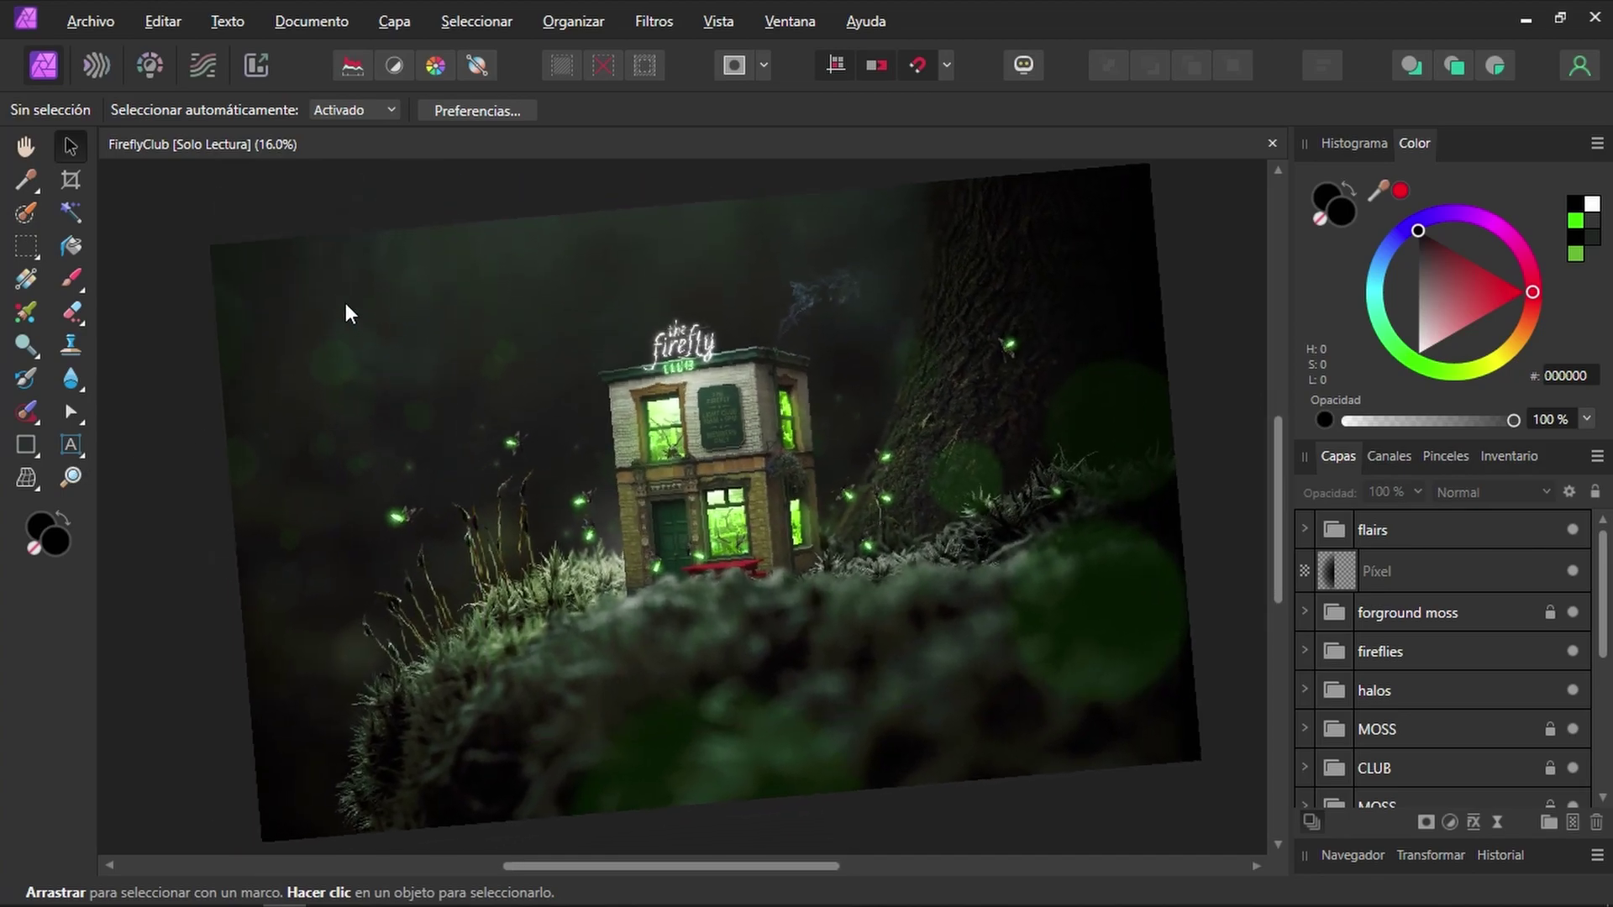
scroll(345, 302, up, 2)
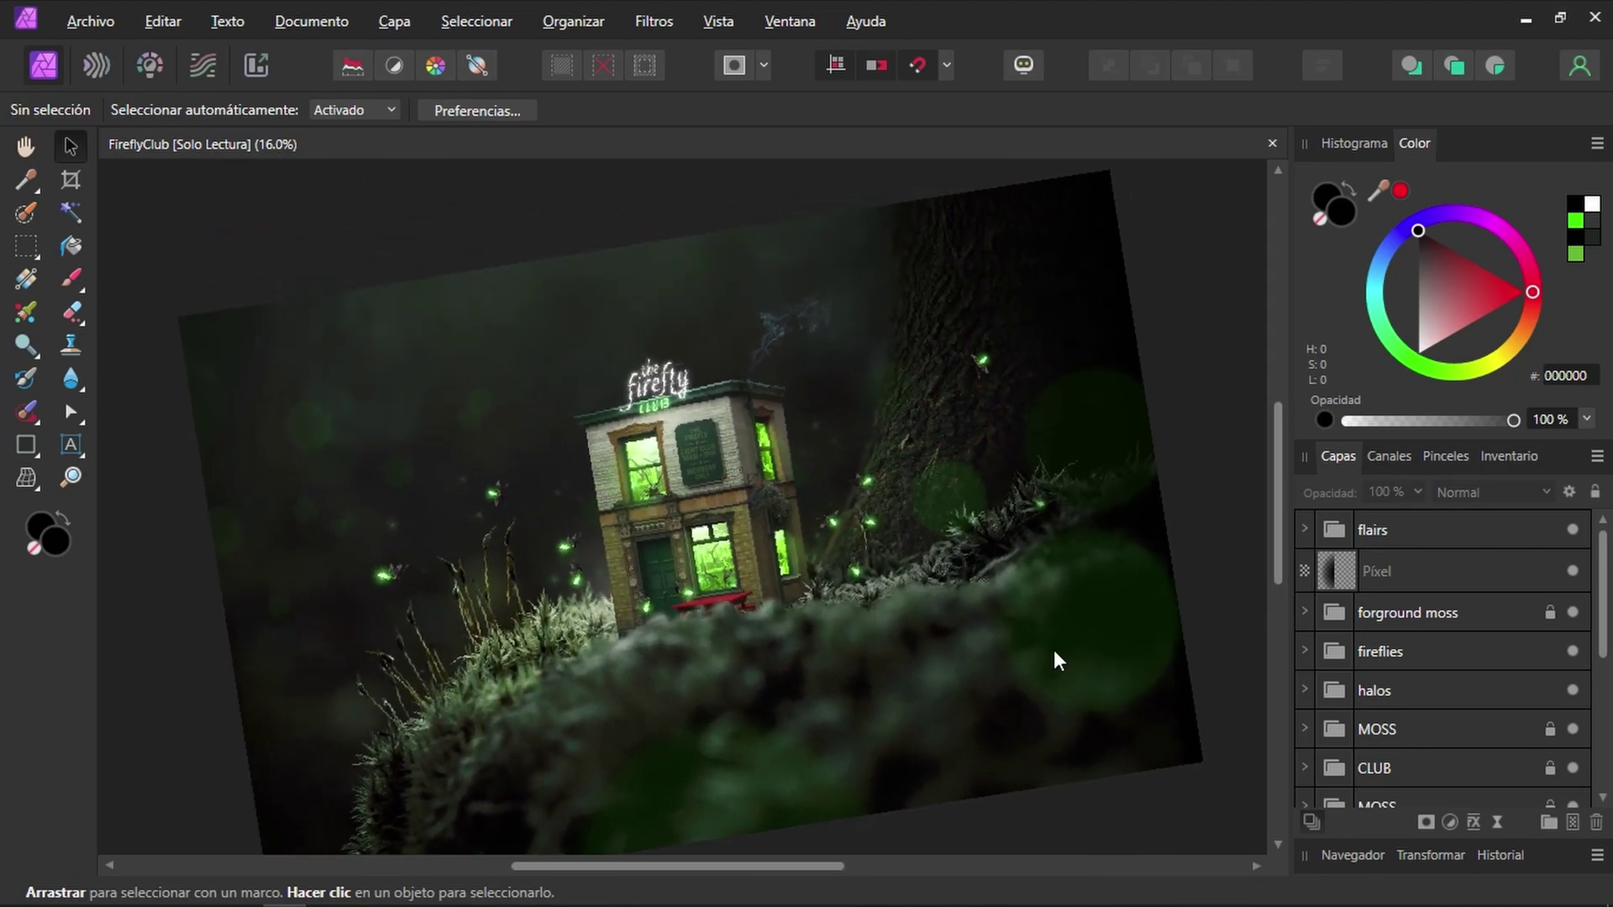
scroll(1054, 647, down, 1)
scroll(1052, 647, down, 2)
scroll(1051, 647, down, 2)
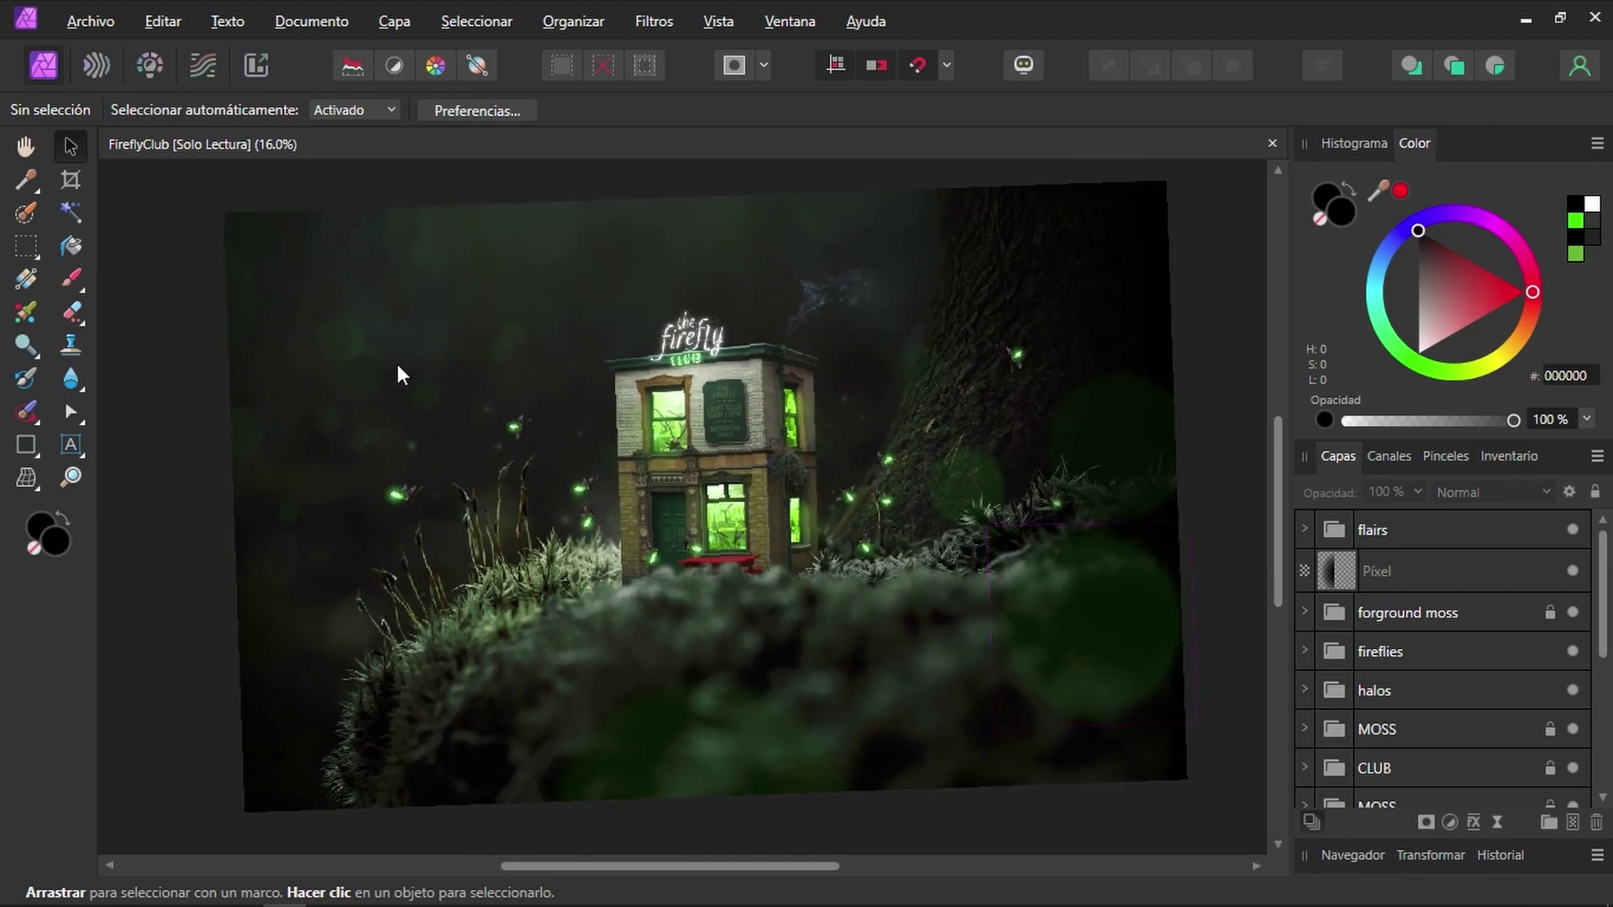
scroll(392, 360, down, 2)
scroll(391, 359, down, 1)
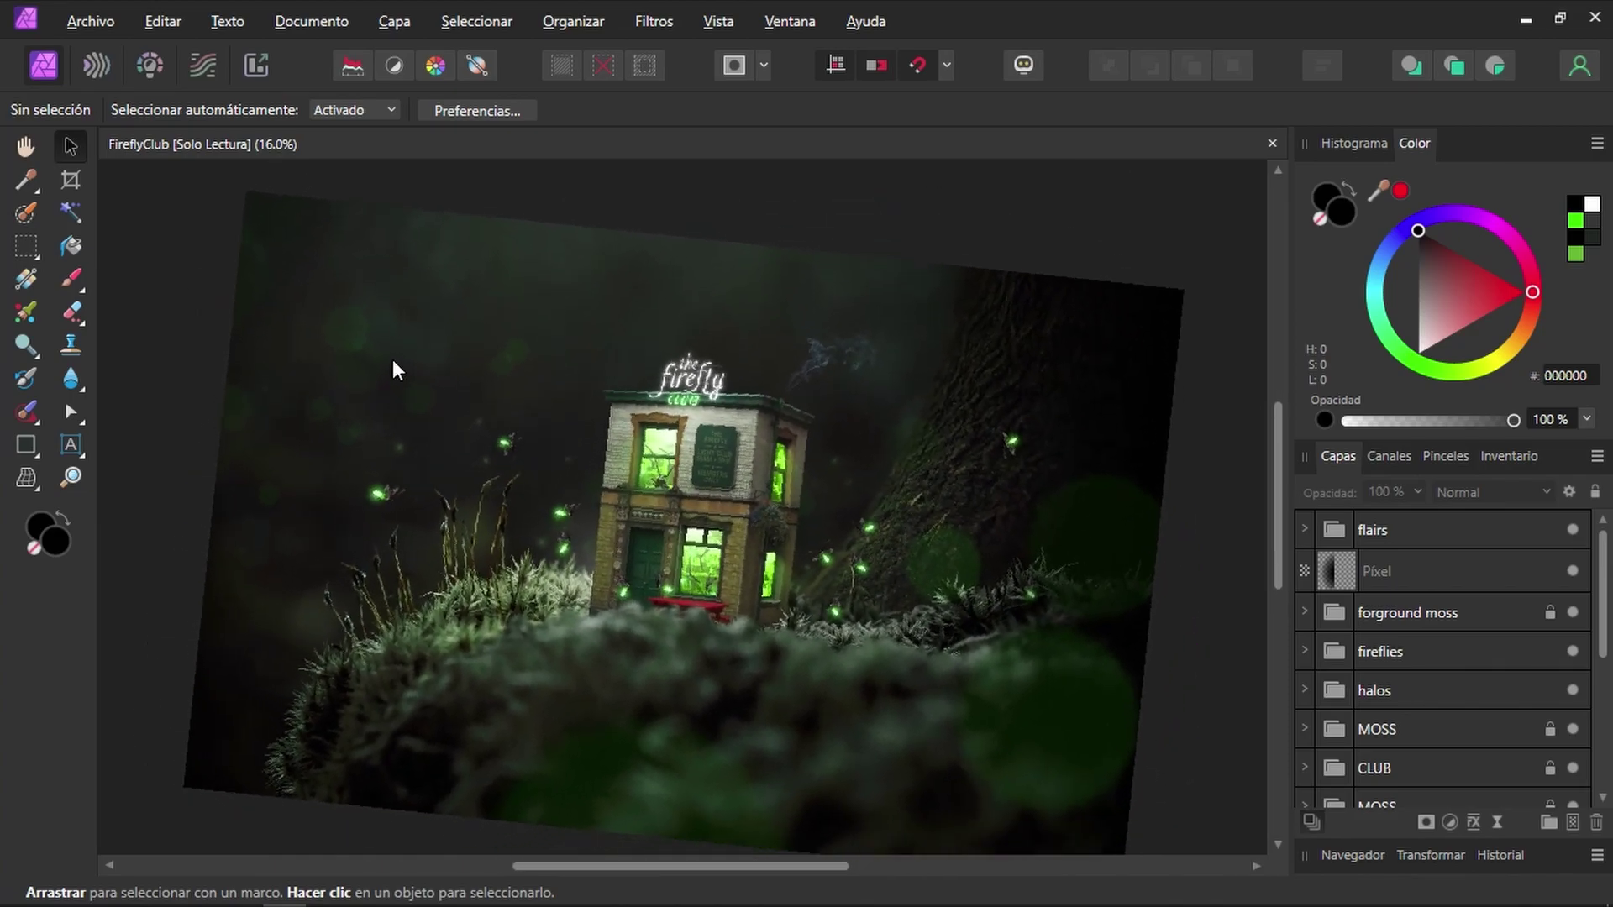
scroll(391, 360, up, 2)
scroll(392, 360, up, 1)
scroll(392, 360, down, 1)
scroll(391, 359, down, 1)
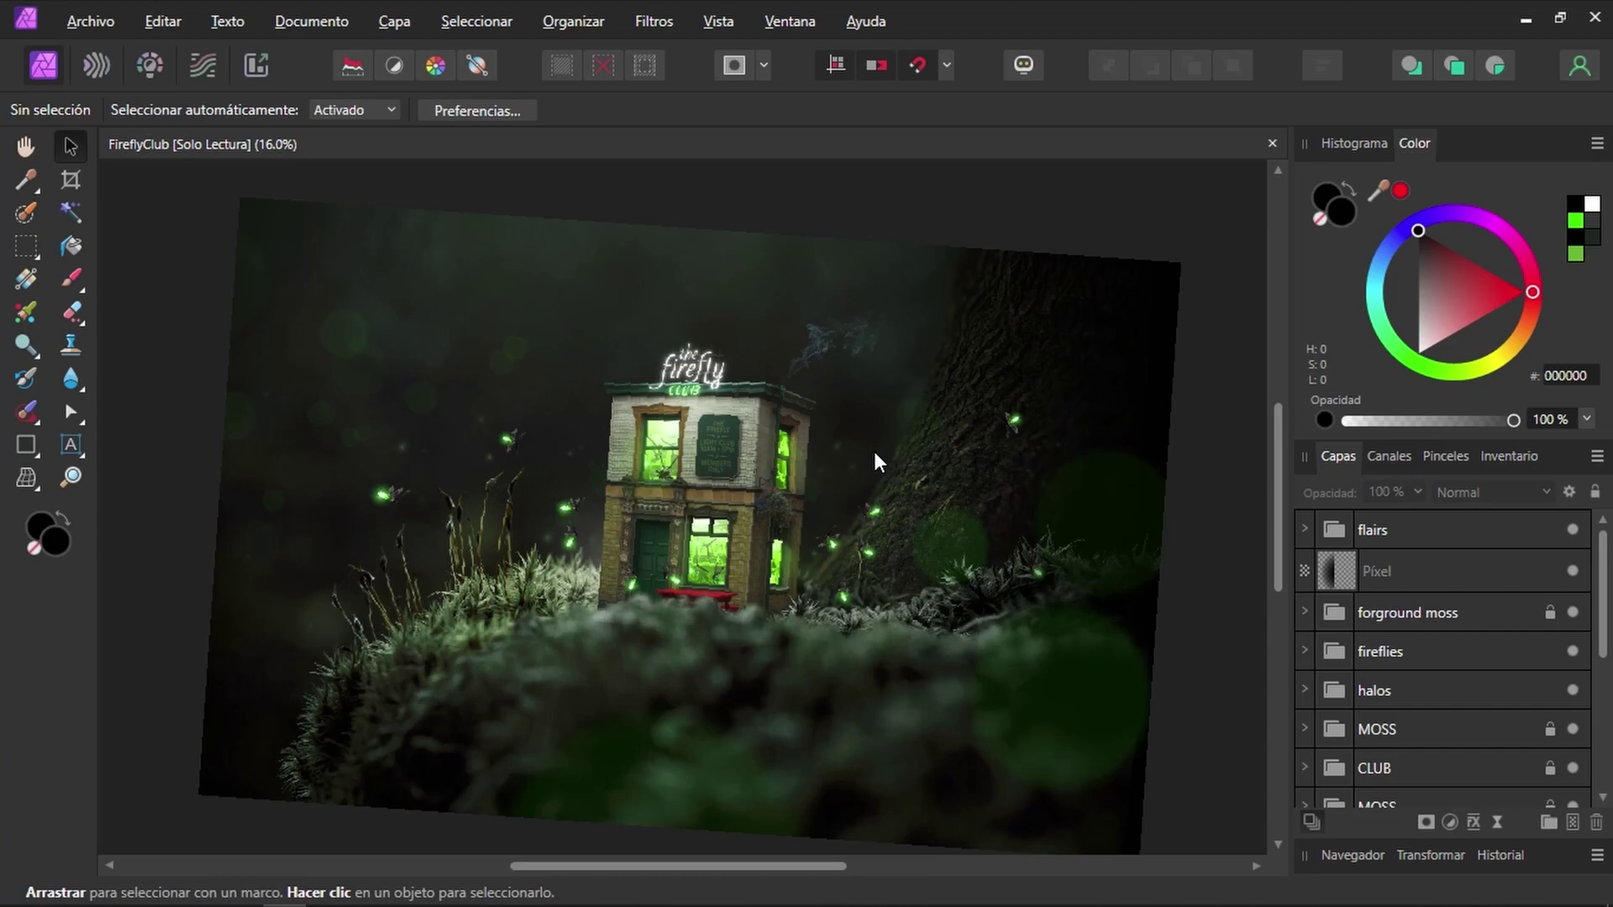
scroll(874, 451, down, 2)
scroll(874, 451, up, 3)
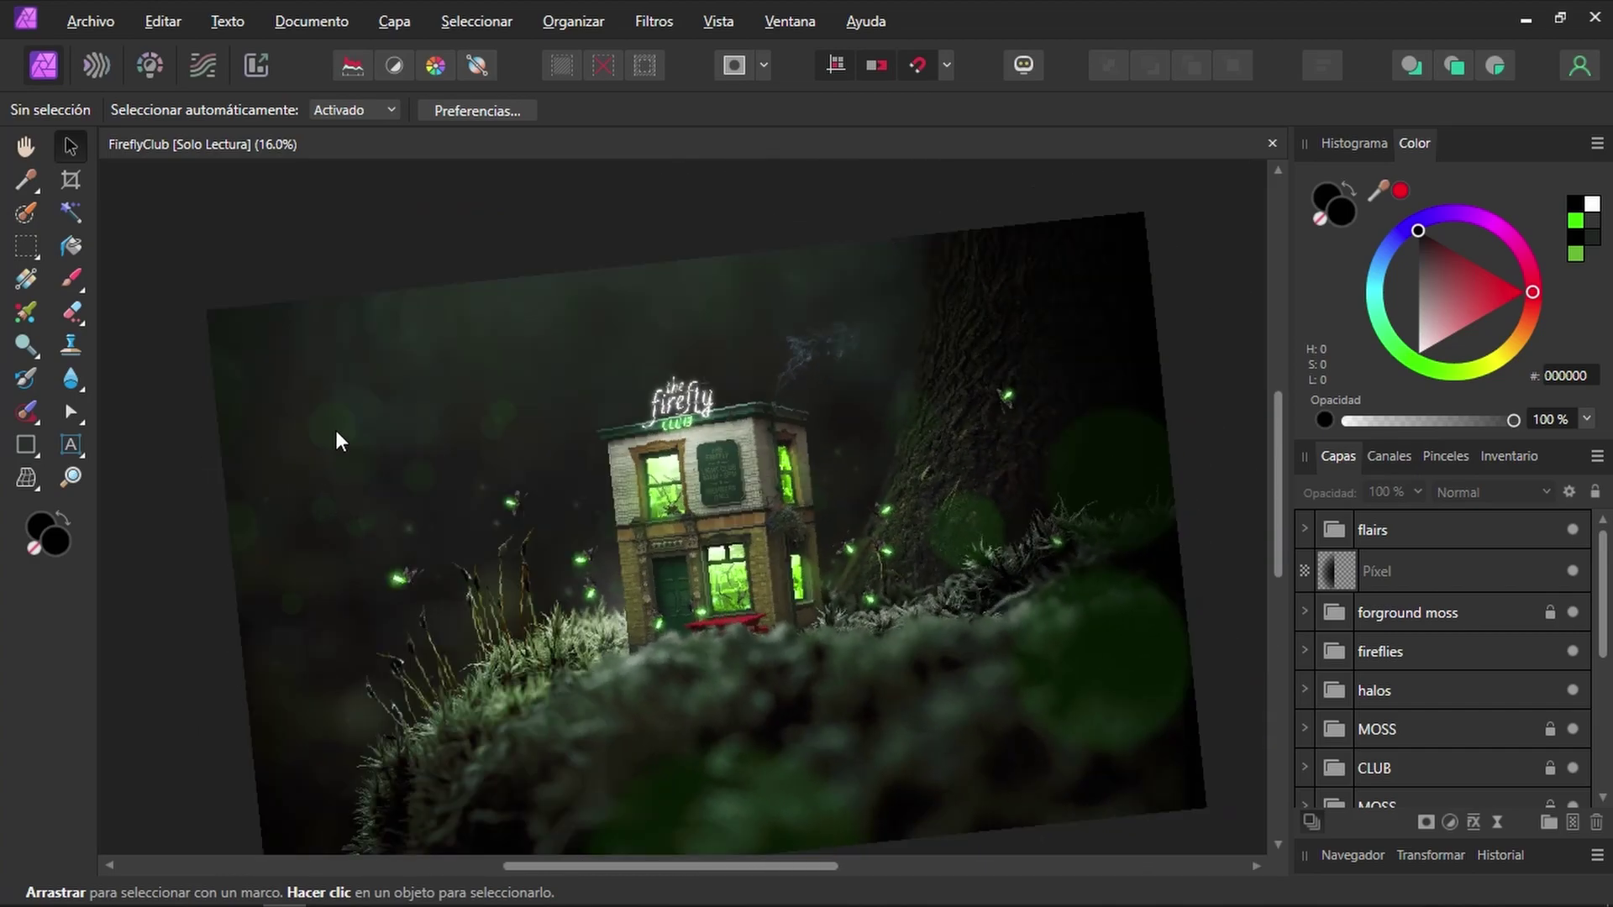
scroll(335, 428, down, 3)
scroll(336, 426, up, 4)
Step: Alt- and Shift+Alt-scroll the view through several tilts until it is nearly level
scroll(1101, 542, down, 2)
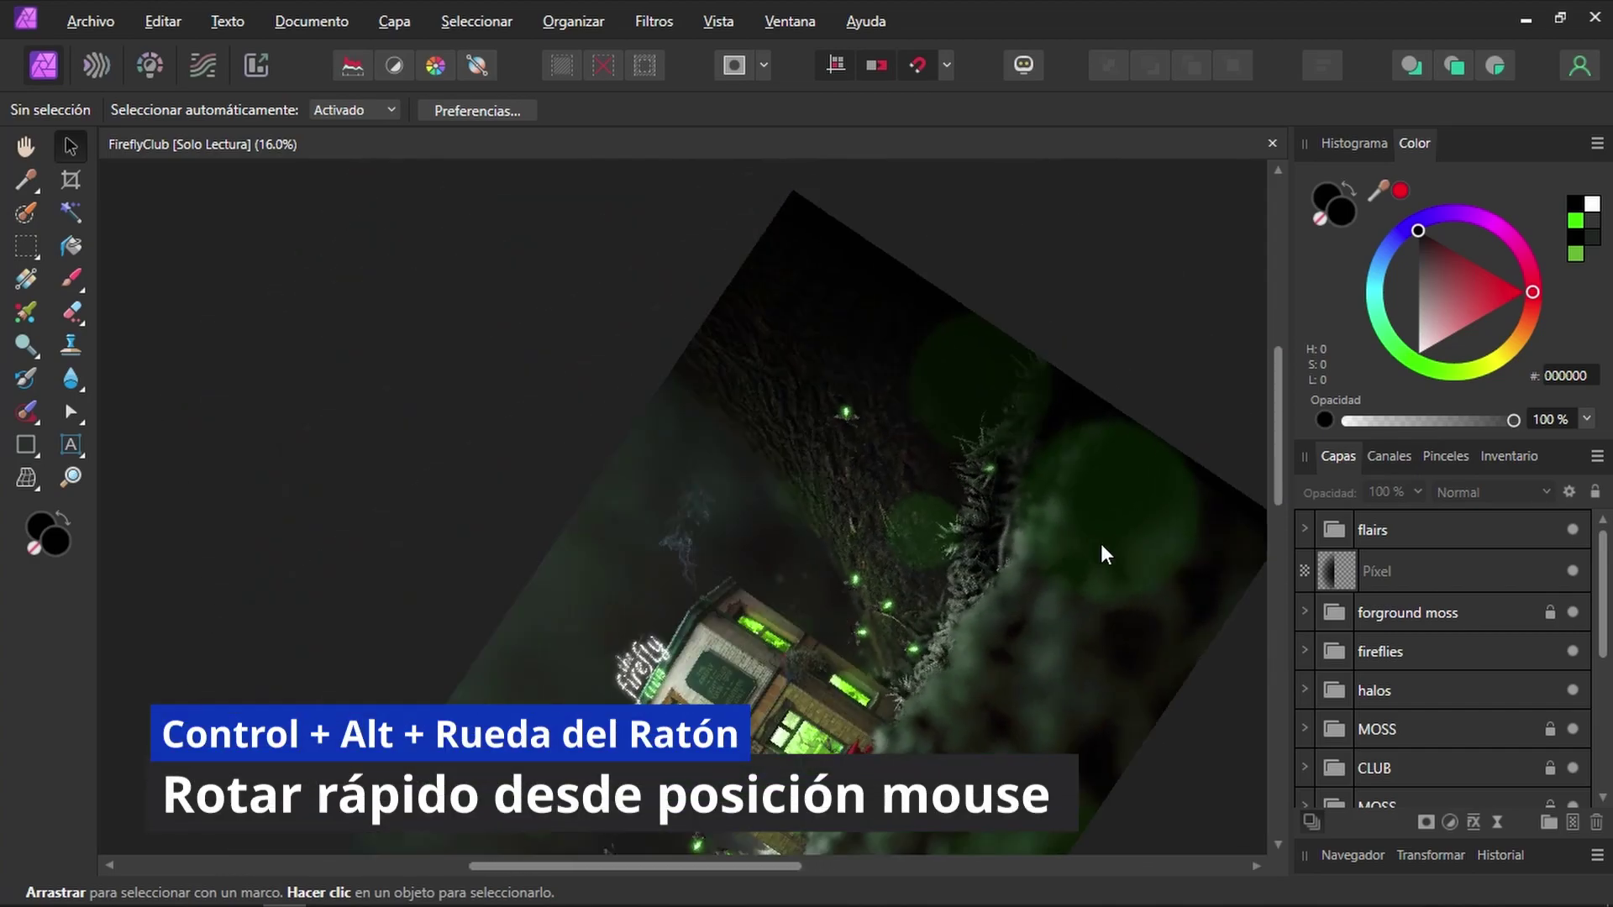
scroll(1097, 541, up, 2)
scroll(1096, 547, up, 1)
scroll(1094, 546, down, 1)
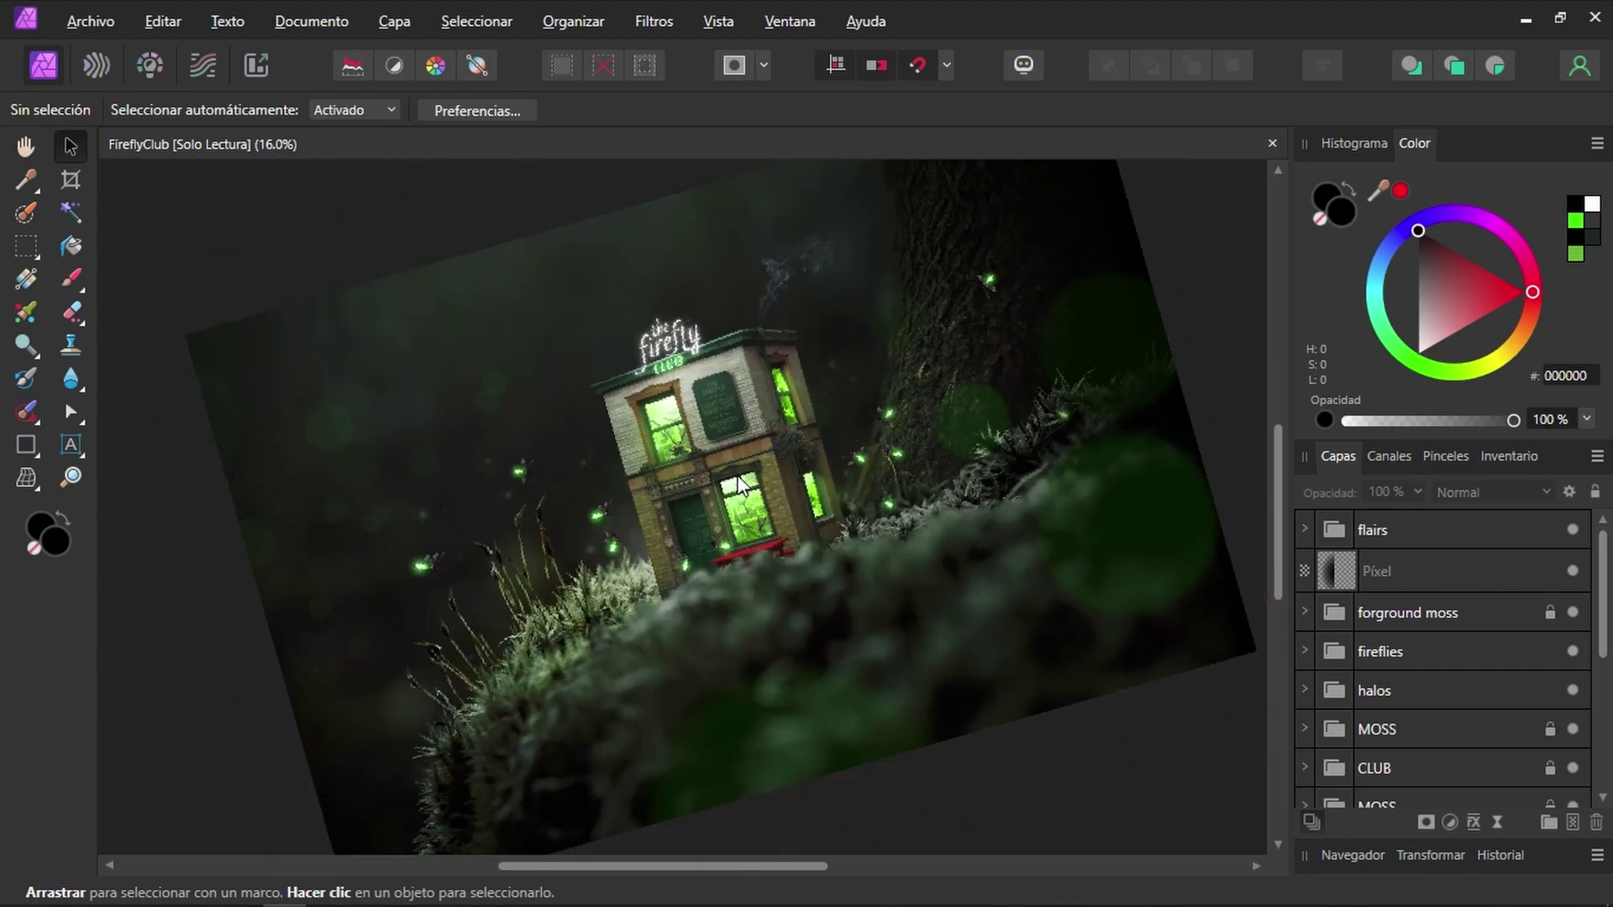
key(alt)
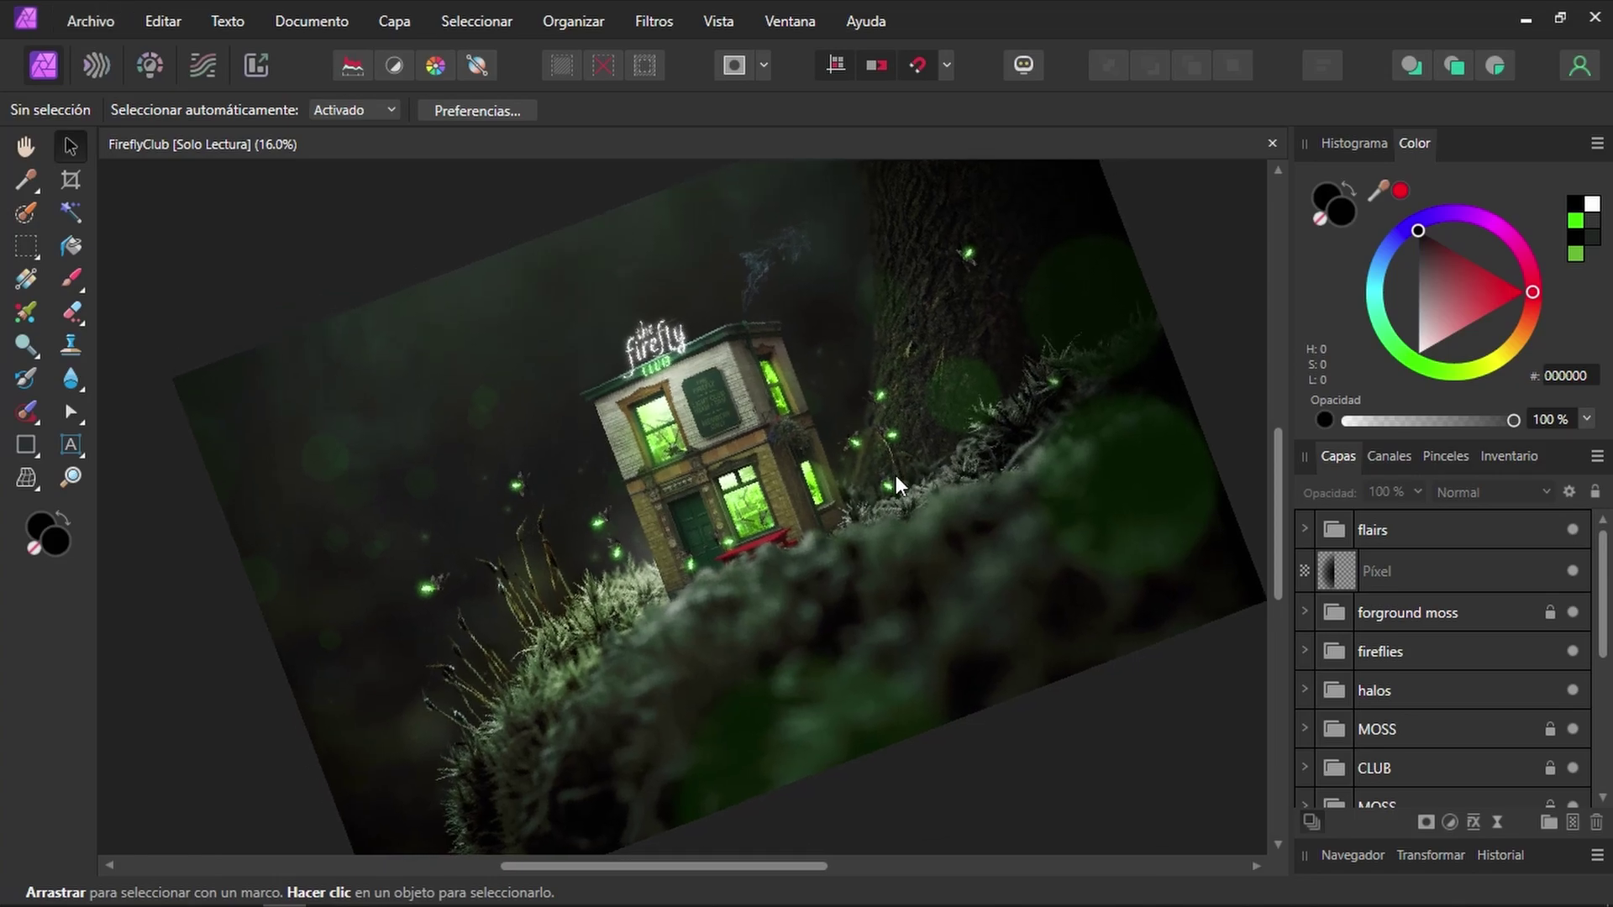
scroll(895, 475, down, 2)
scroll(894, 472, up, 2)
scroll(894, 472, up, 1)
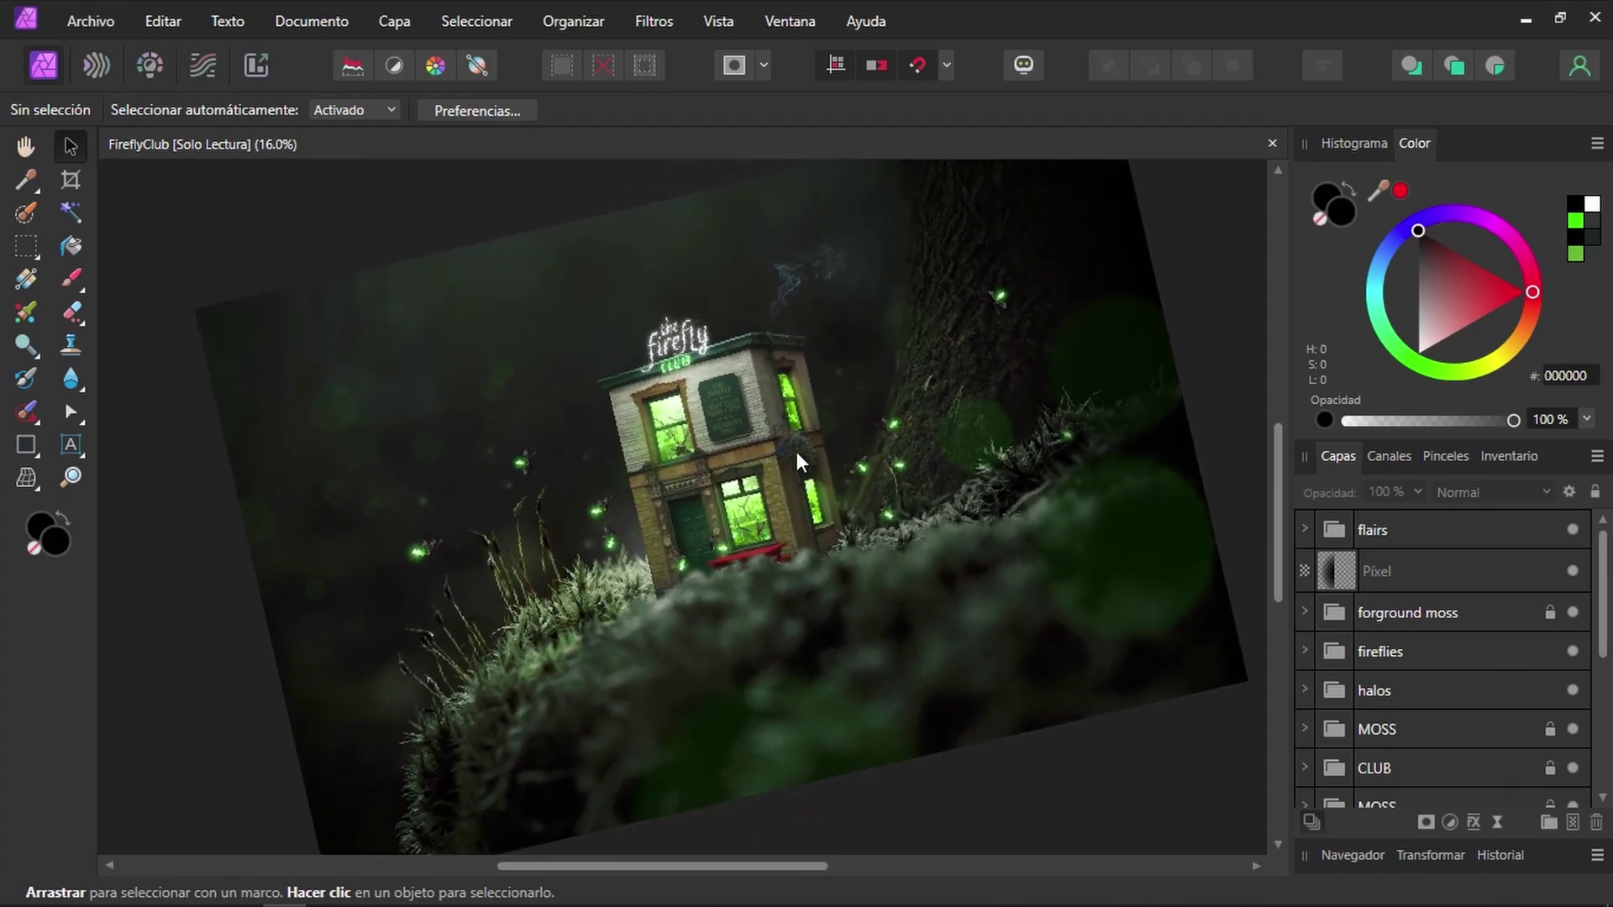
scroll(396, 405, up, 2)
Step: Spin the FireflyClub view back and forth with Shift+Alt+wheel, ending slightly tilted
scroll(396, 405, up, 1)
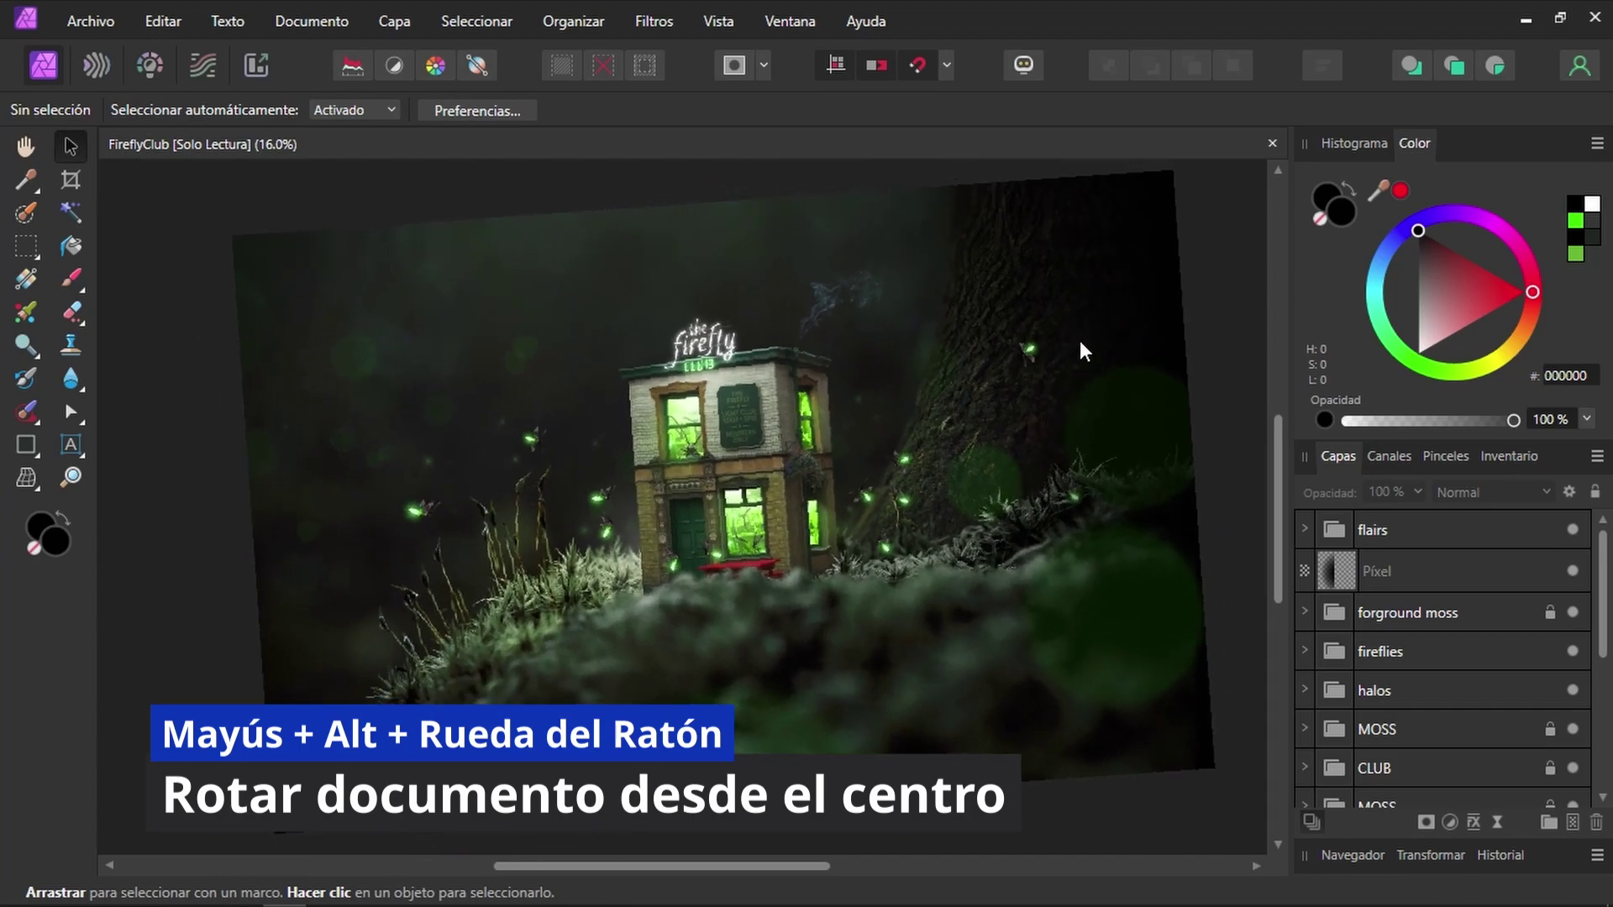
scroll(1081, 340, up, 1)
scroll(1077, 336, up, 1)
scroll(1074, 331, down, 1)
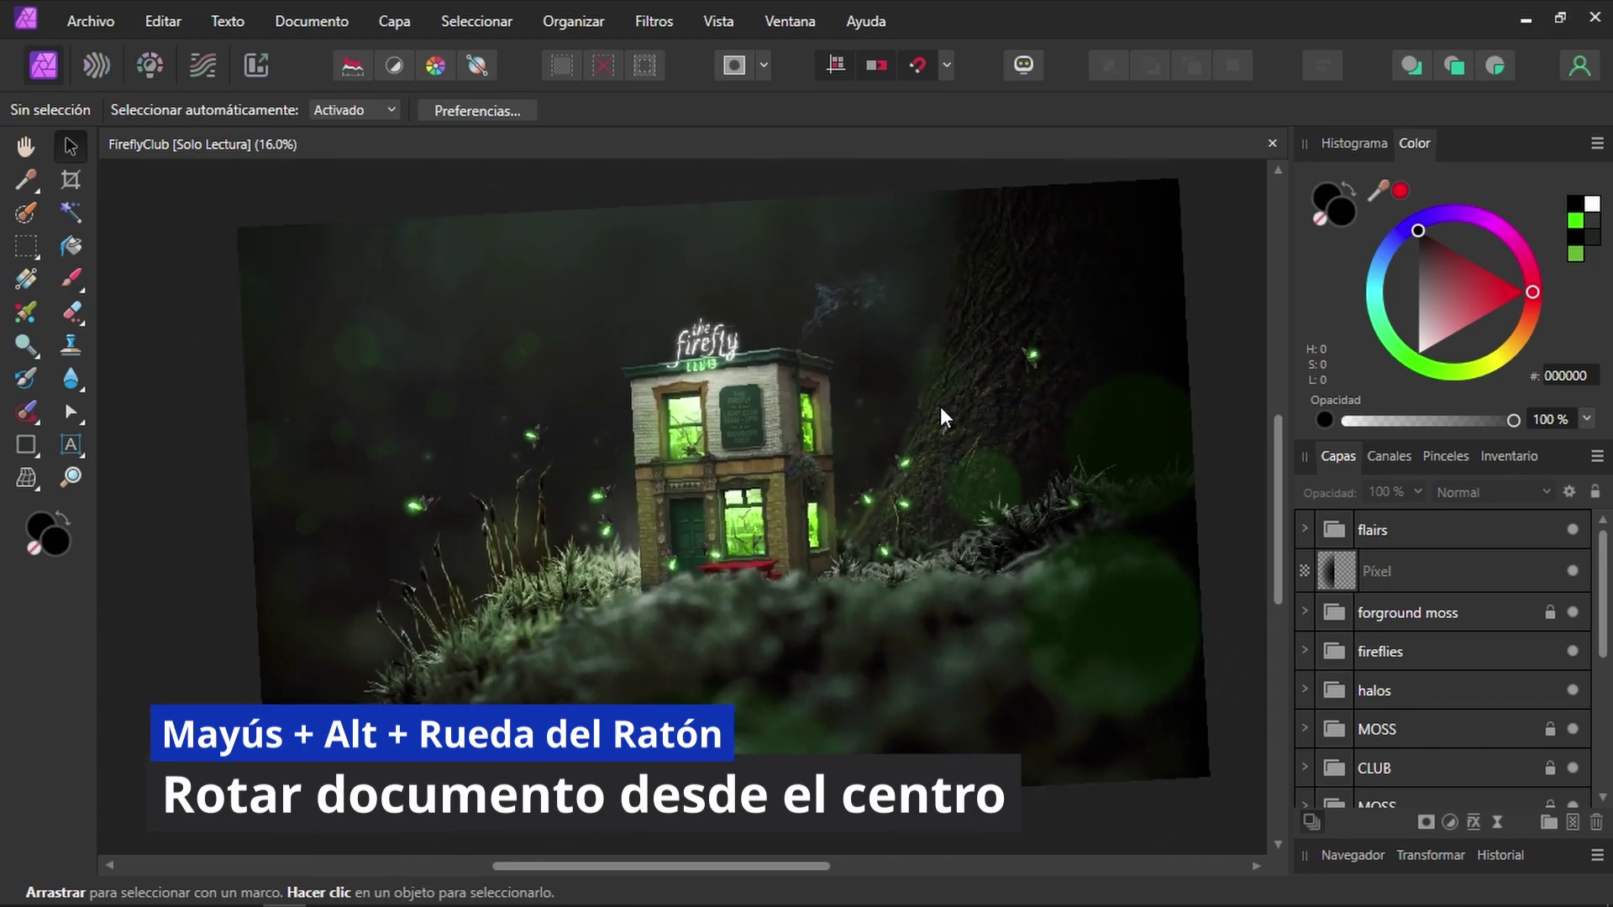
scroll(940, 406, down, 1)
scroll(940, 407, down, 1)
scroll(940, 407, up, 1)
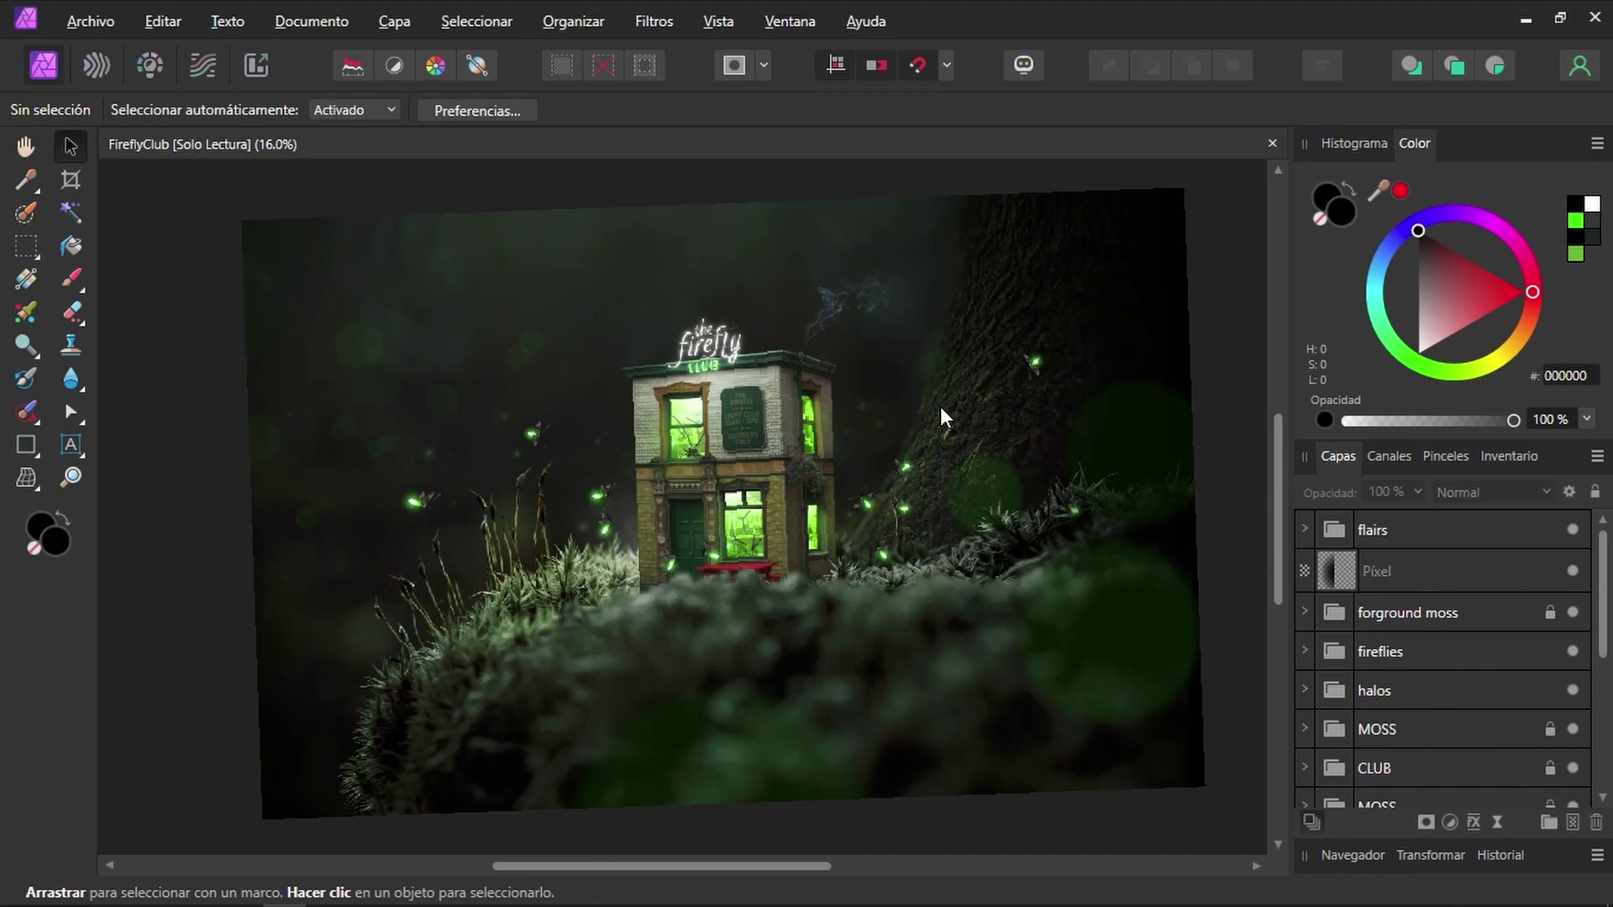
scroll(940, 407, down, 3)
scroll(940, 407, up, 1)
scroll(940, 407, up, 4)
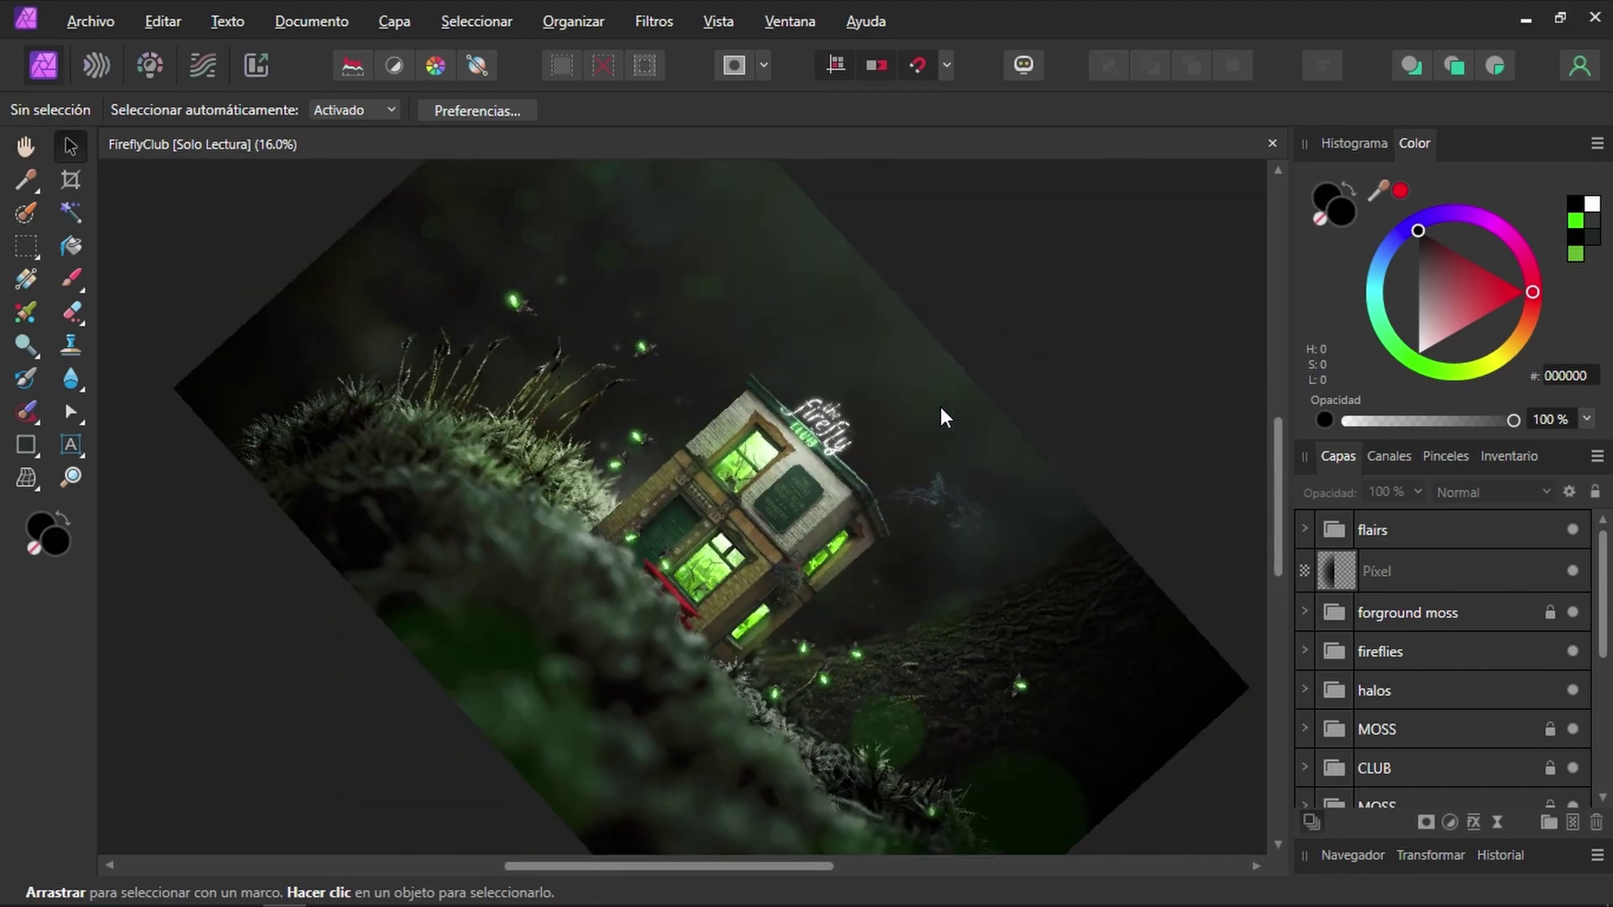
scroll(940, 406, down, 1)
scroll(845, 565, down, 1)
scroll(846, 563, down, 2)
scroll(845, 563, down, 2)
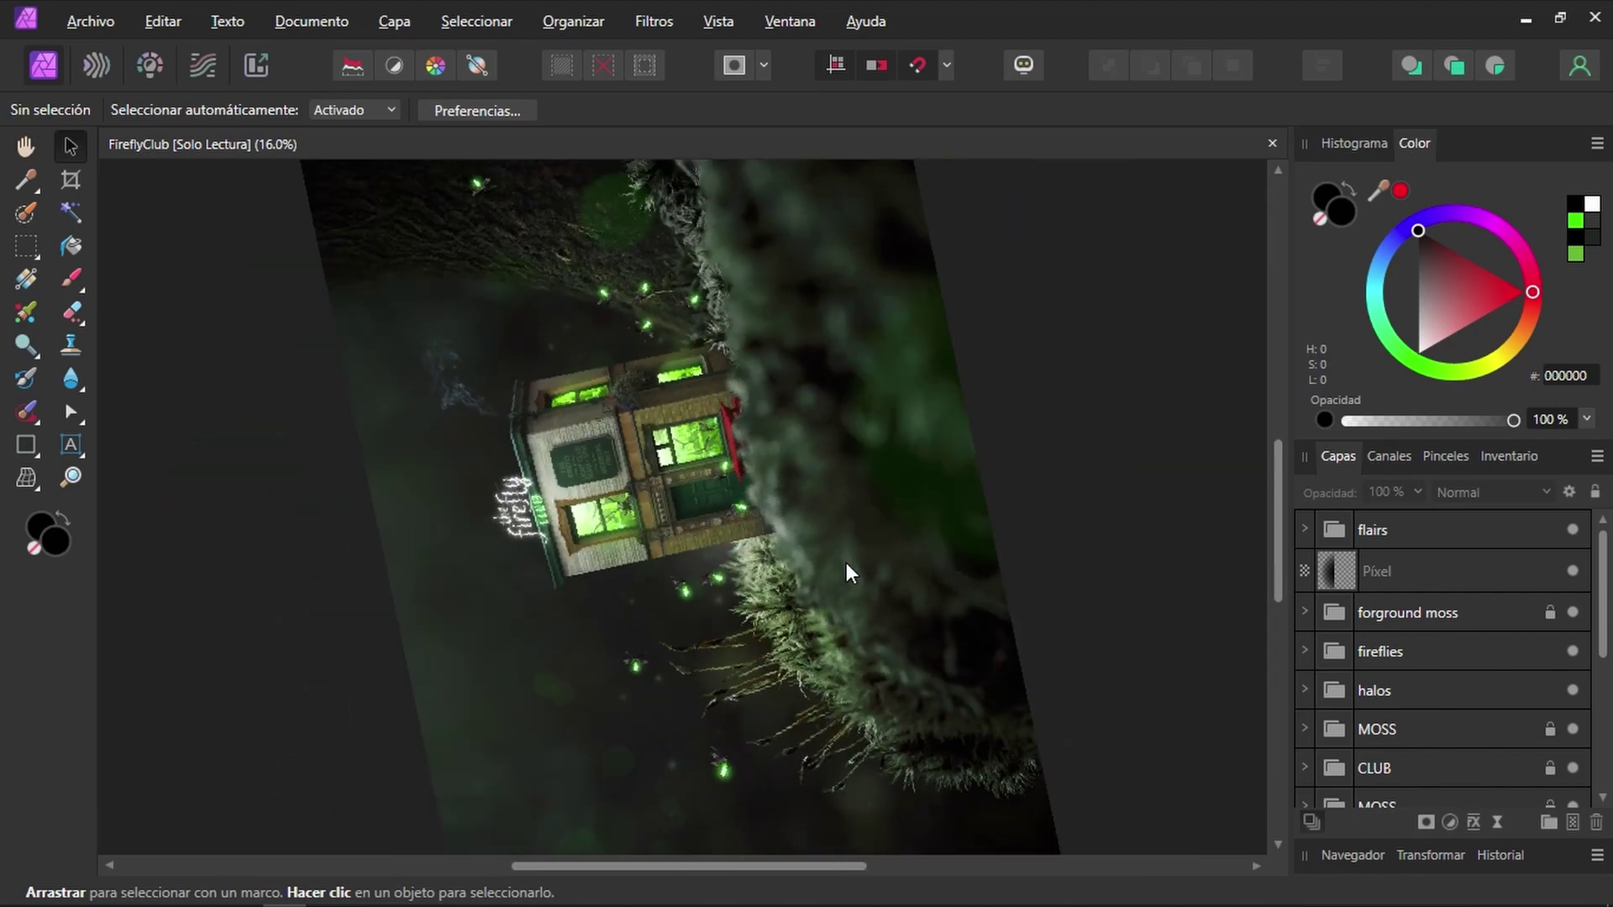
scroll(845, 562, up, 3)
scroll(845, 563, up, 2)
scroll(845, 563, up, 3)
scroll(845, 563, down, 3)
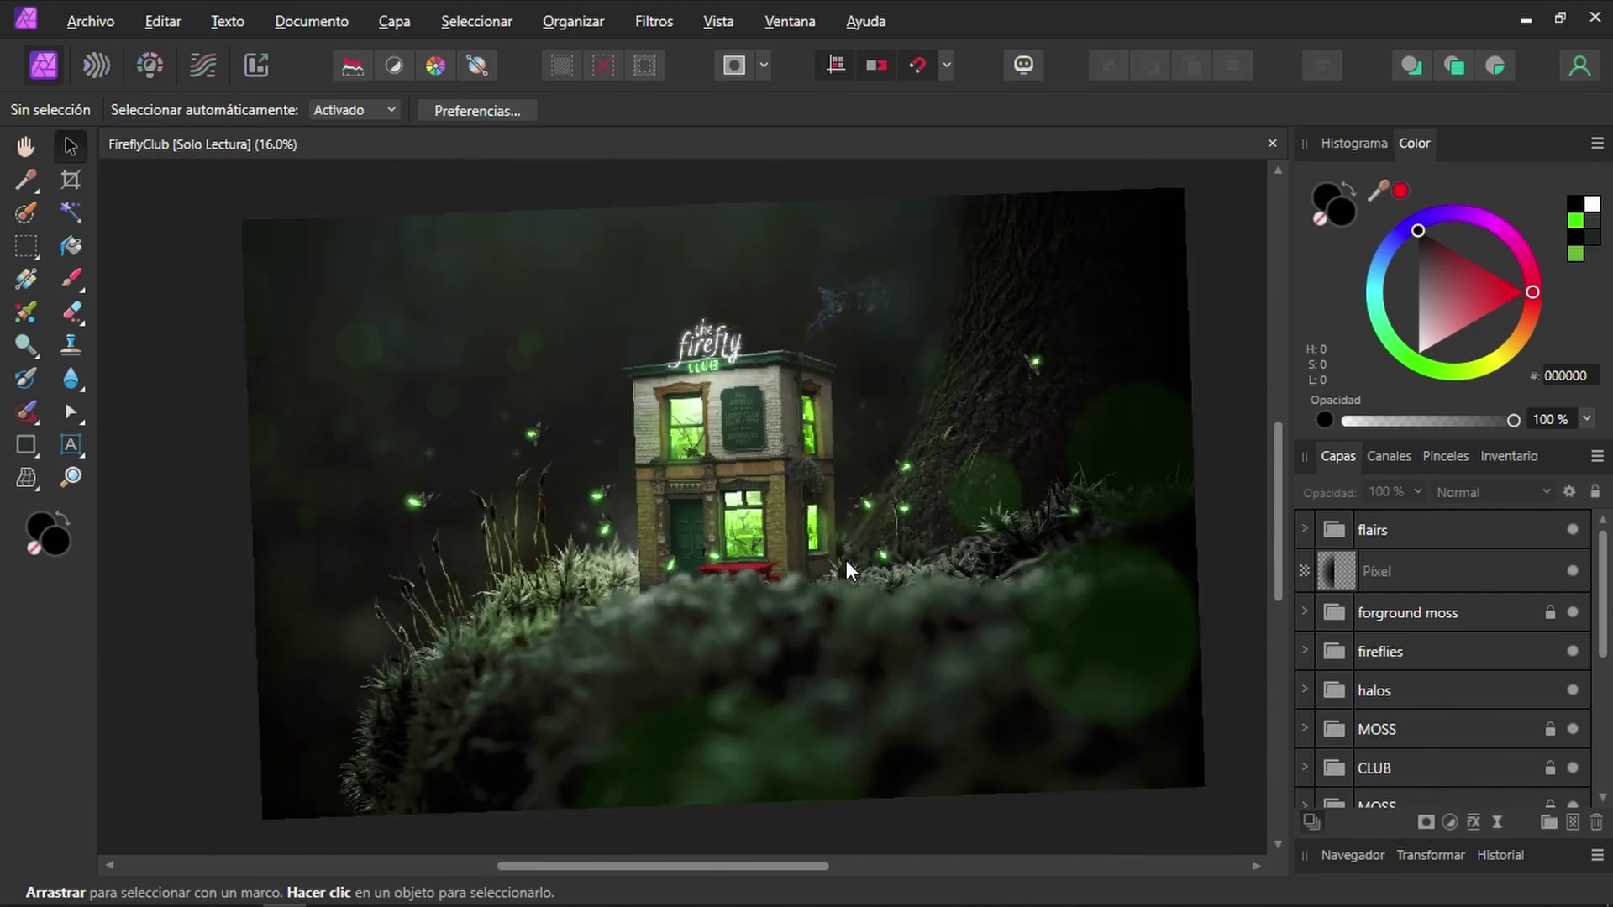
scroll(416, 529, up, 2)
scroll(410, 517, up, 2)
scroll(910, 523, down, 5)
scroll(1062, 422, down, 3)
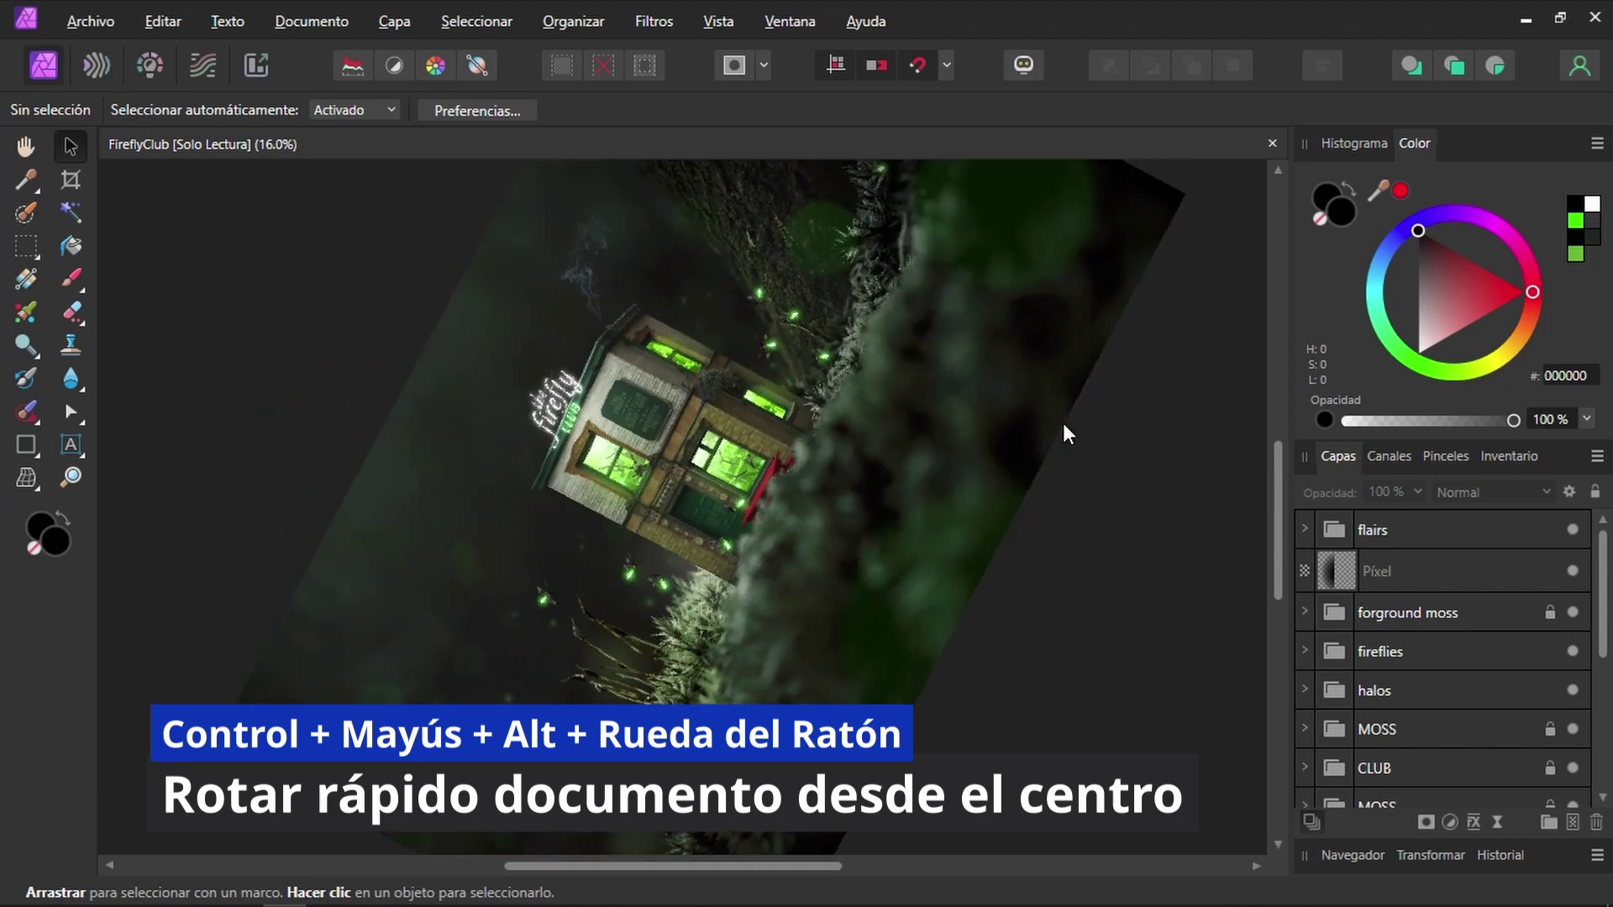
scroll(1062, 434, up, 4)
scroll(1062, 433, up, 1)
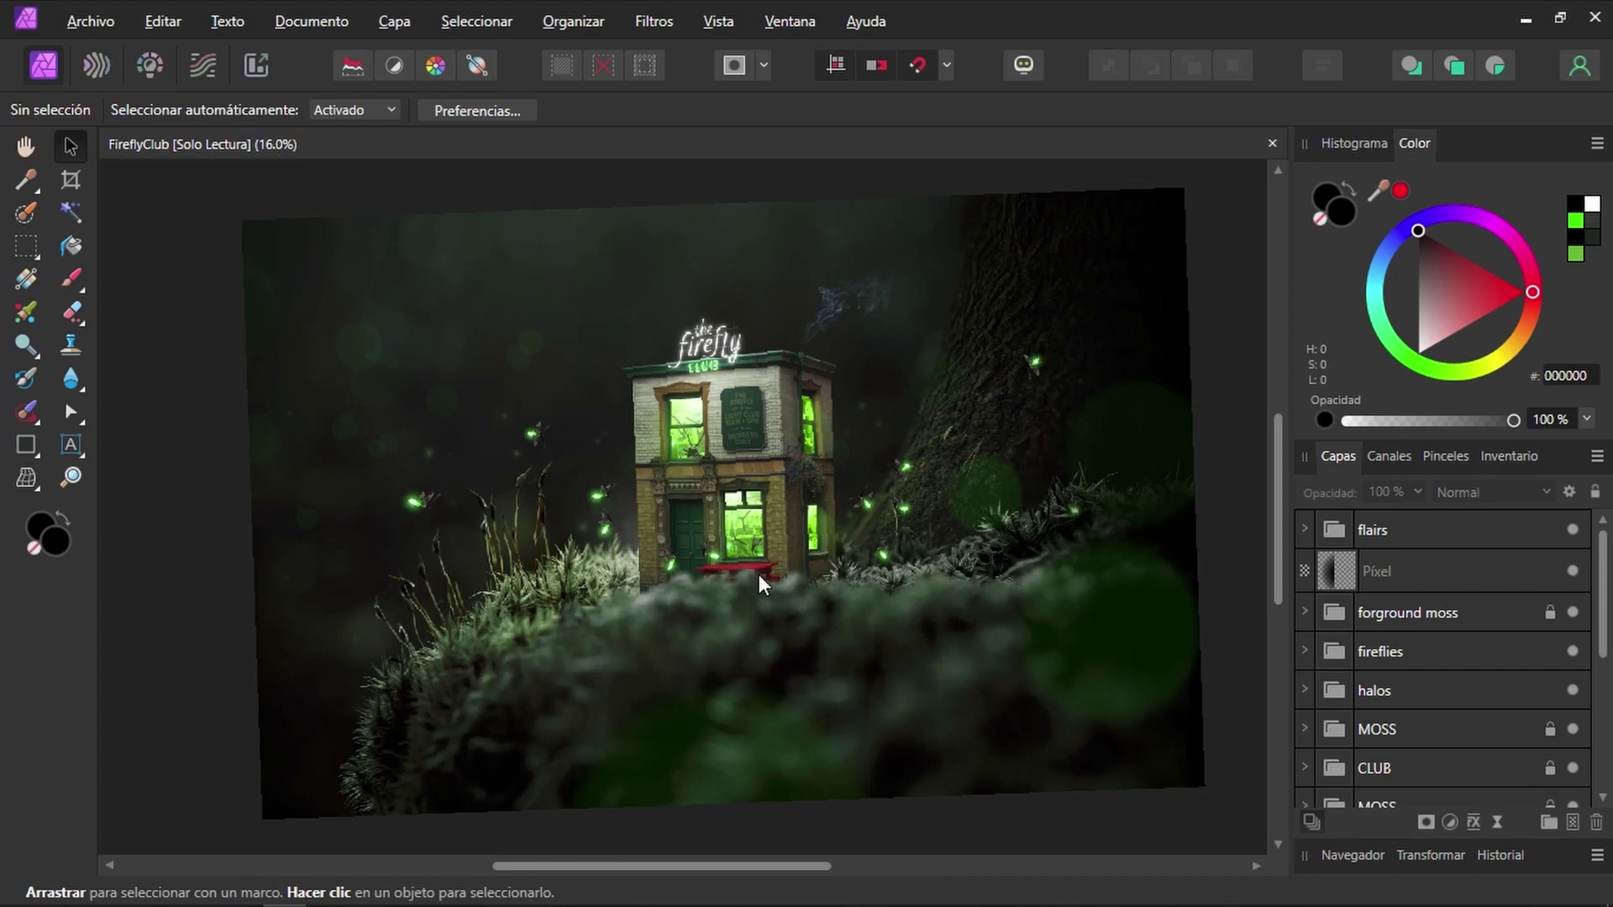
Step: Straighten the view with Vista > Restablecer rotación, then reopen Vista to show the rotate commands
click(718, 21)
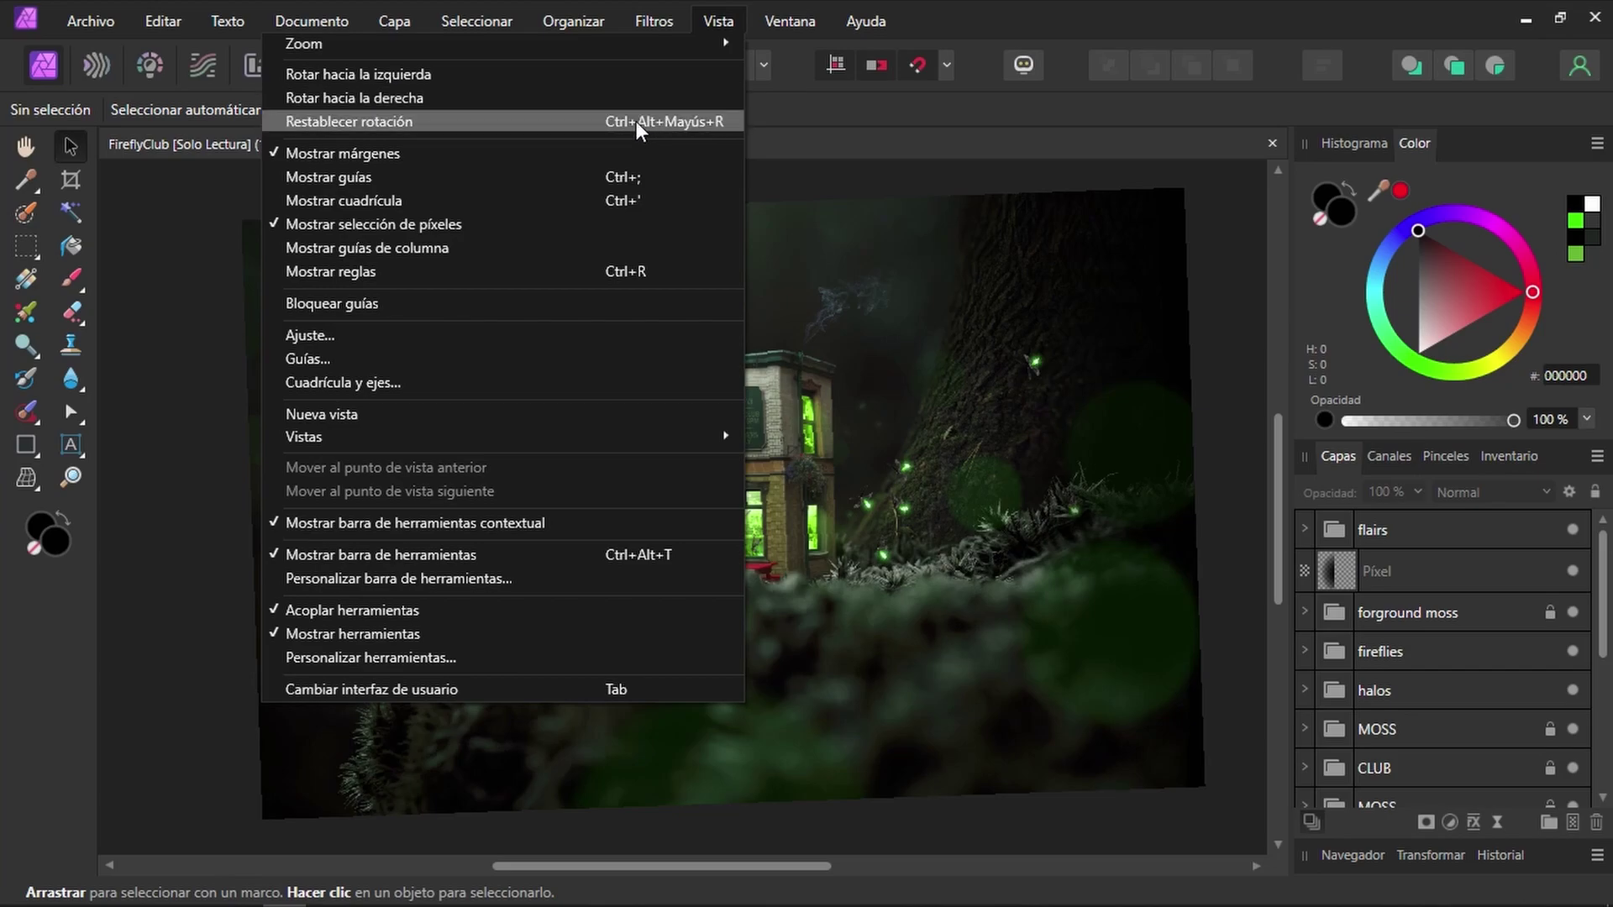
click(713, 121)
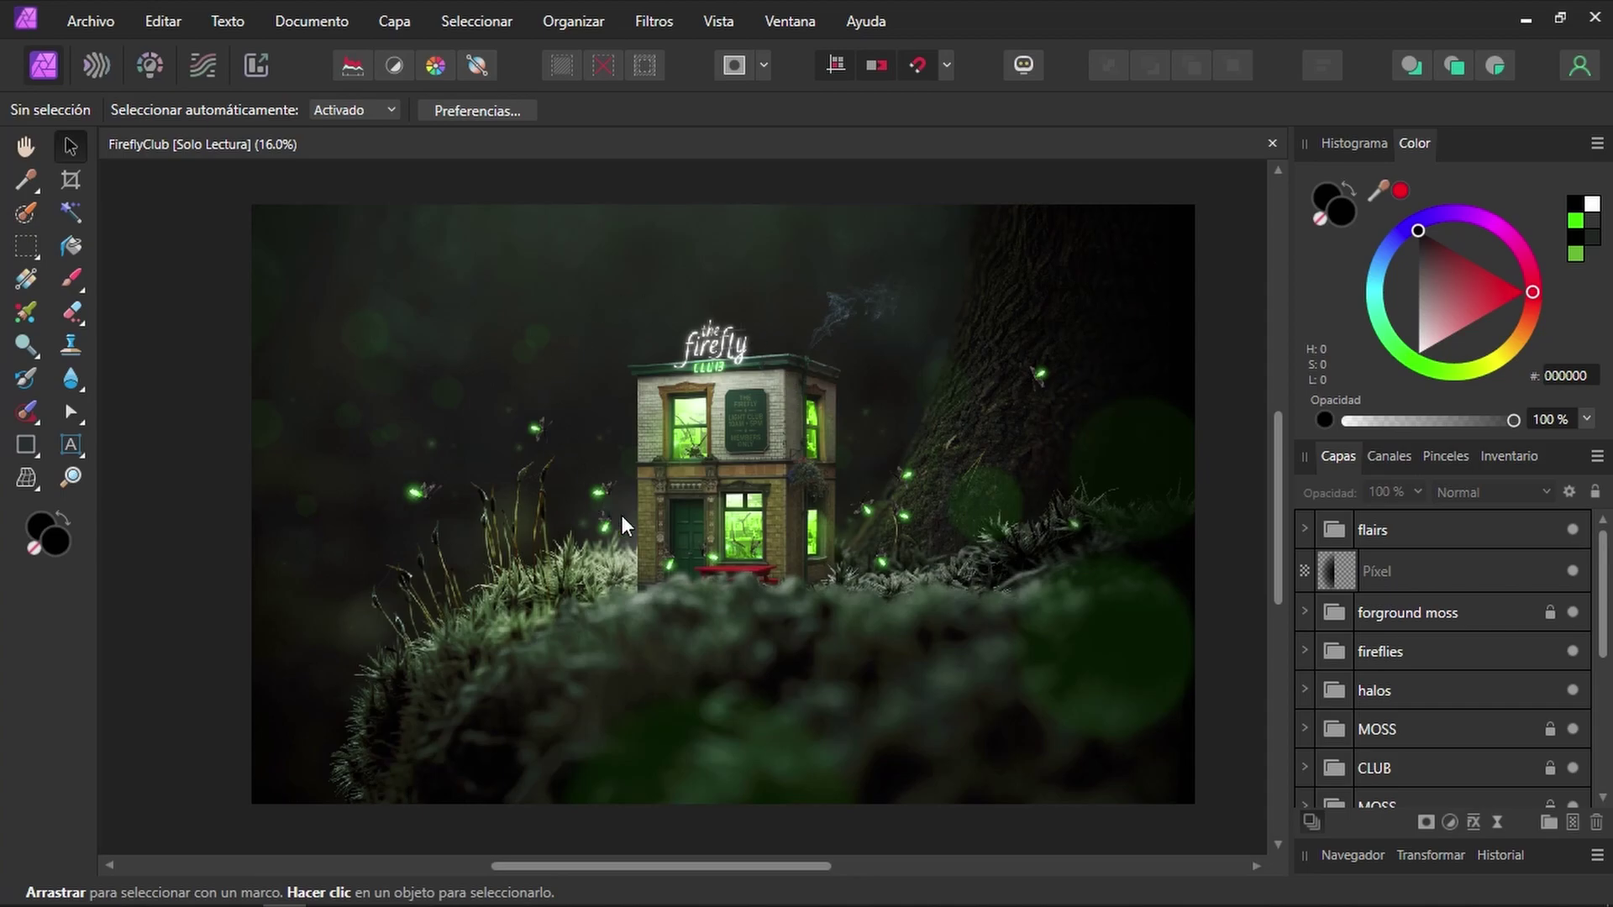
click(713, 22)
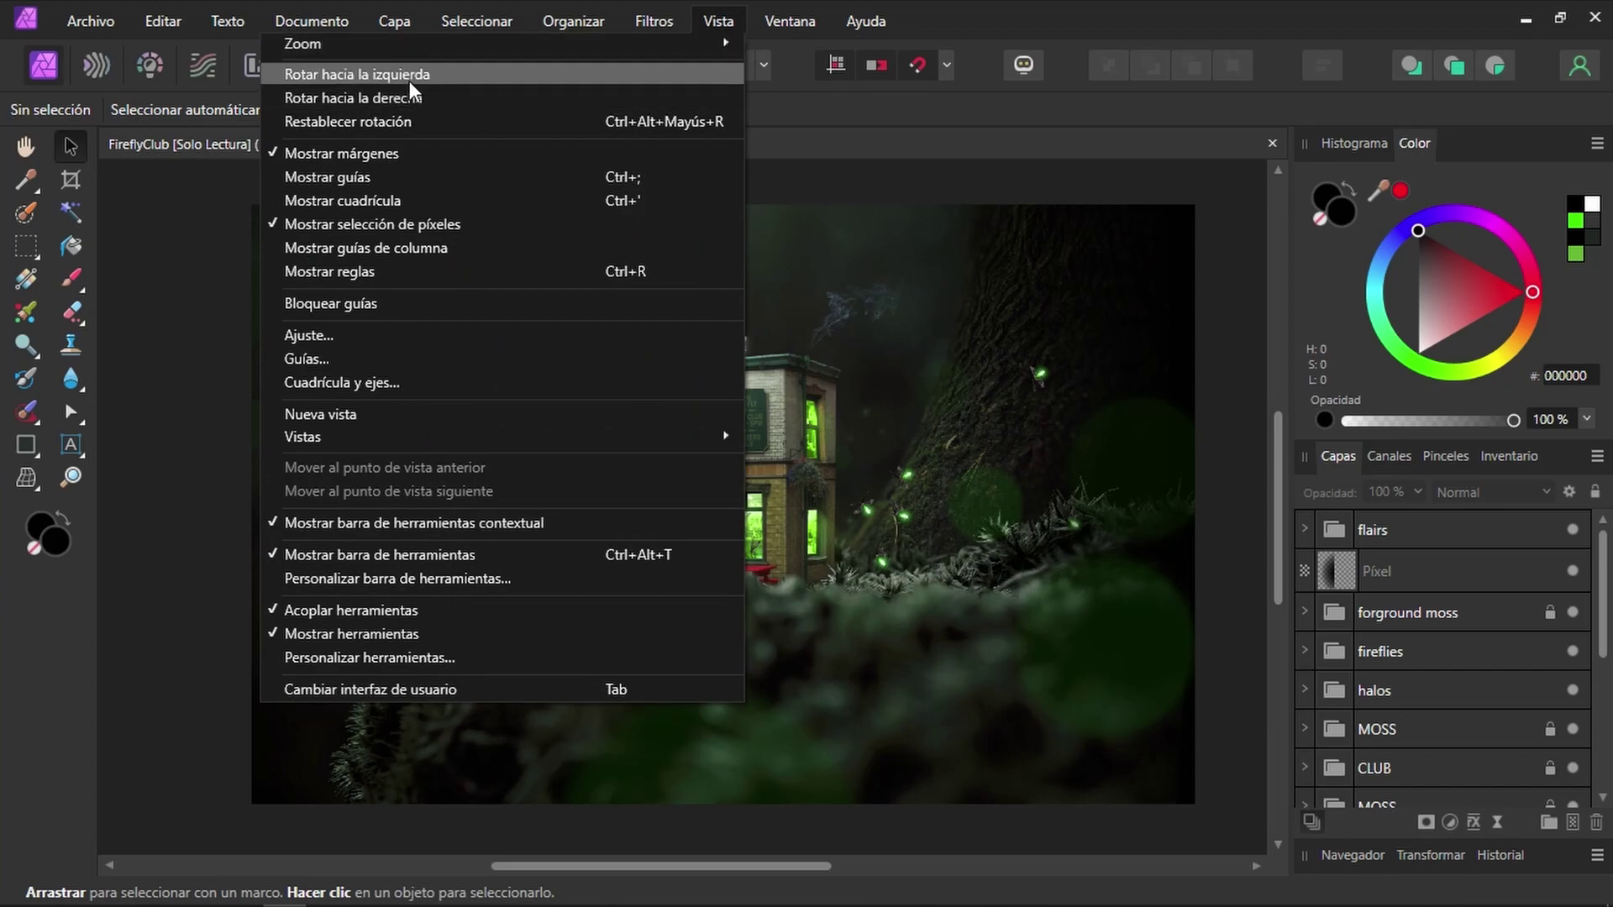
Step: Show the Vista category shortcuts in Preferencias > Métodos abreviados
click(162, 21)
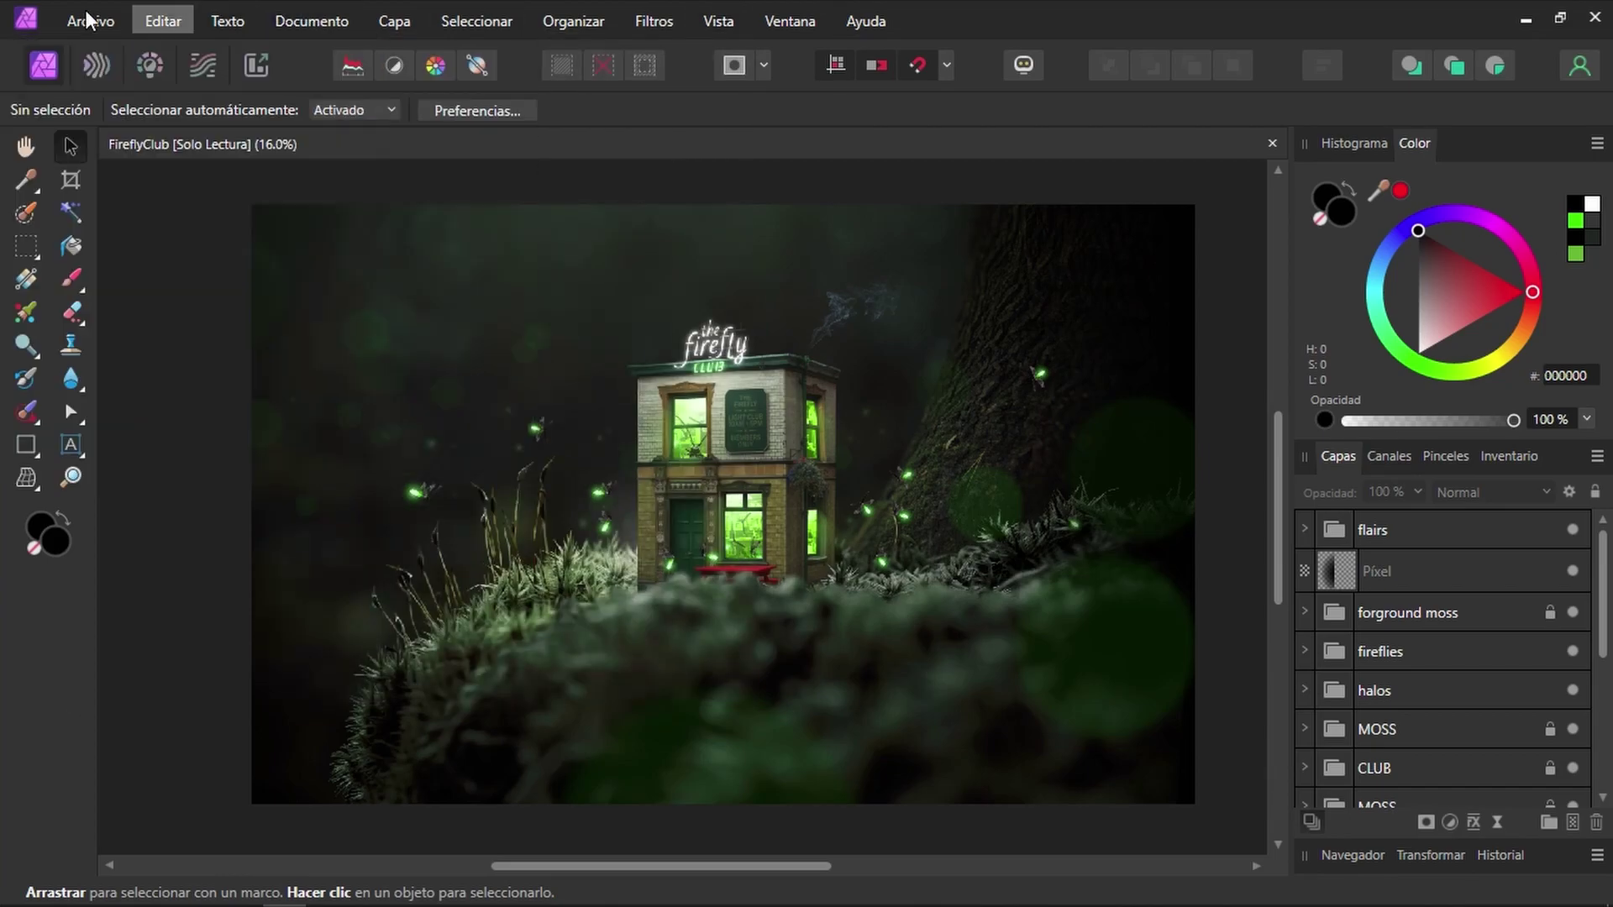
click(119, 504)
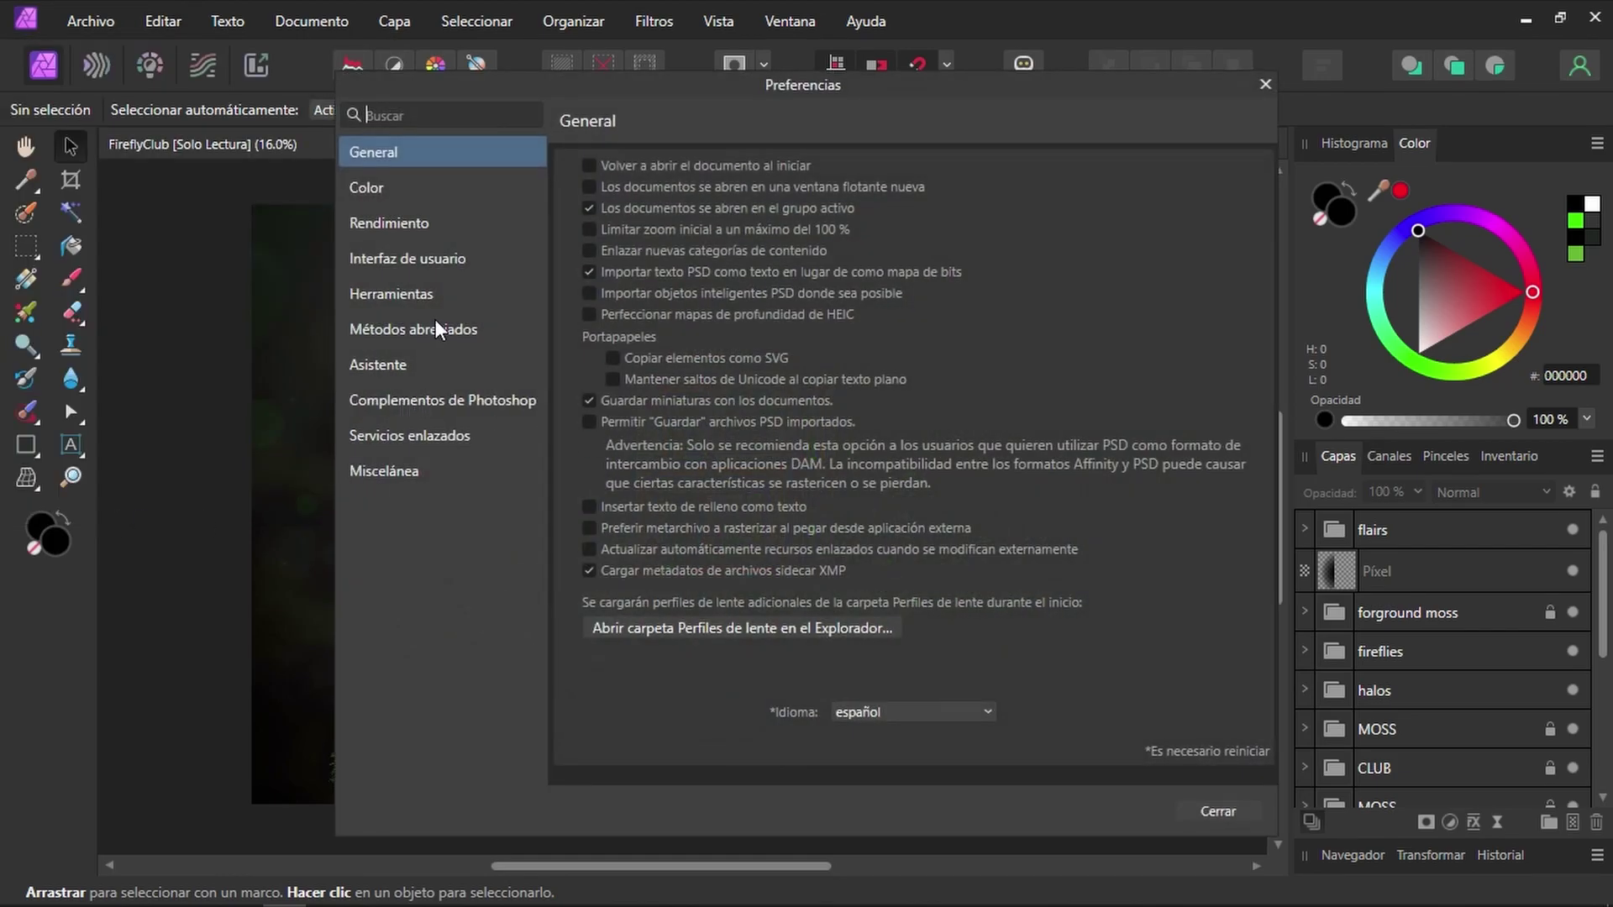
click(435, 323)
click(653, 206)
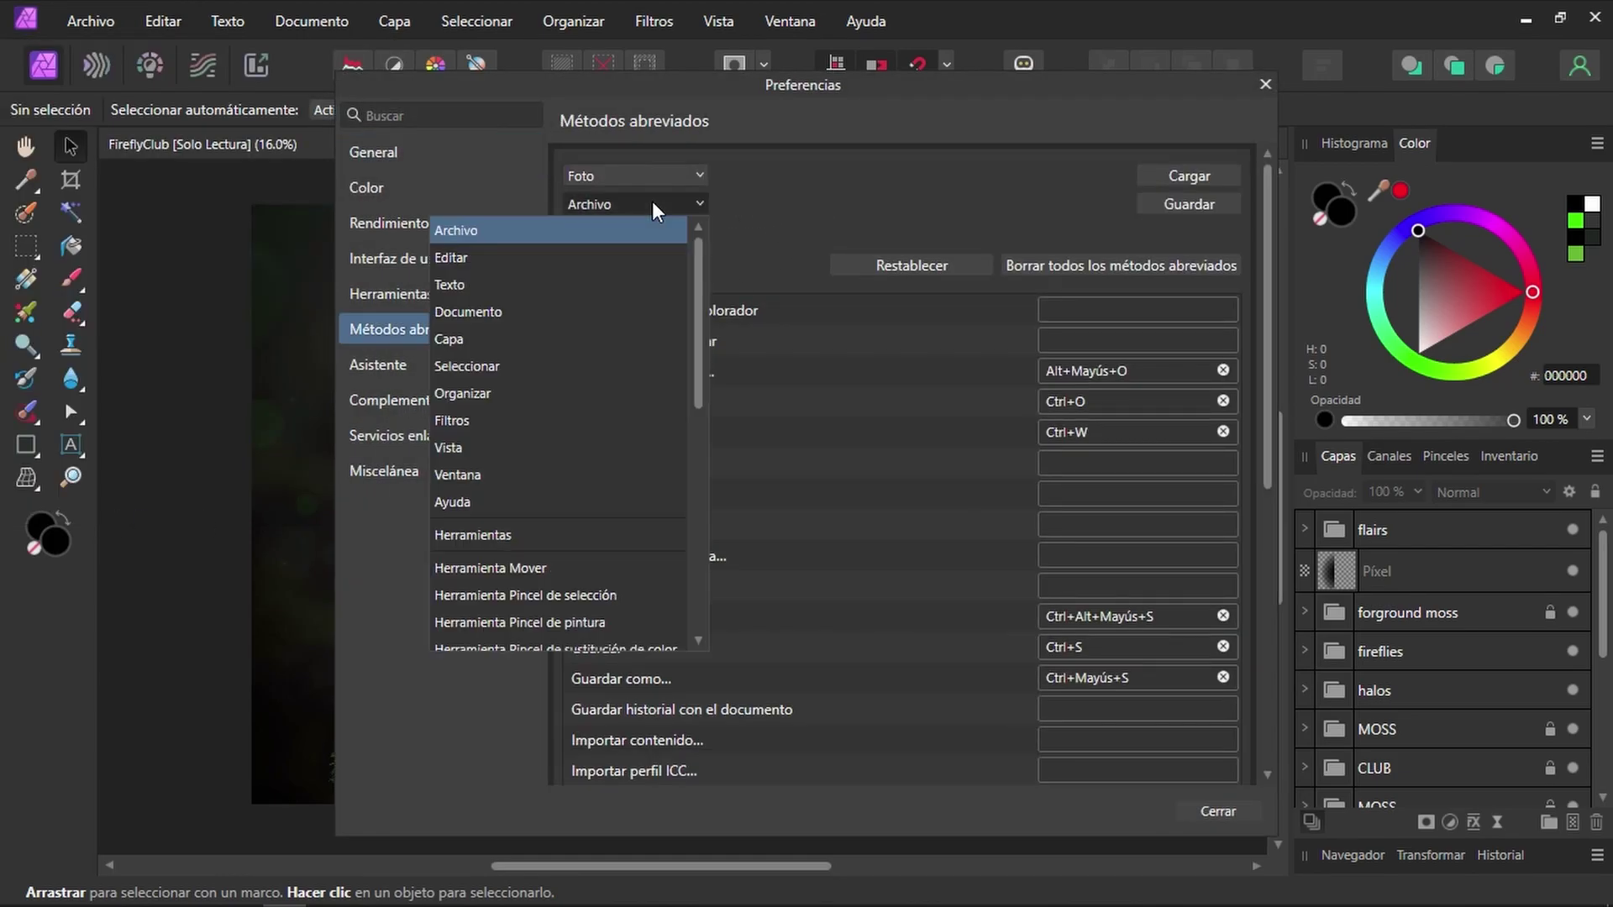
click(482, 443)
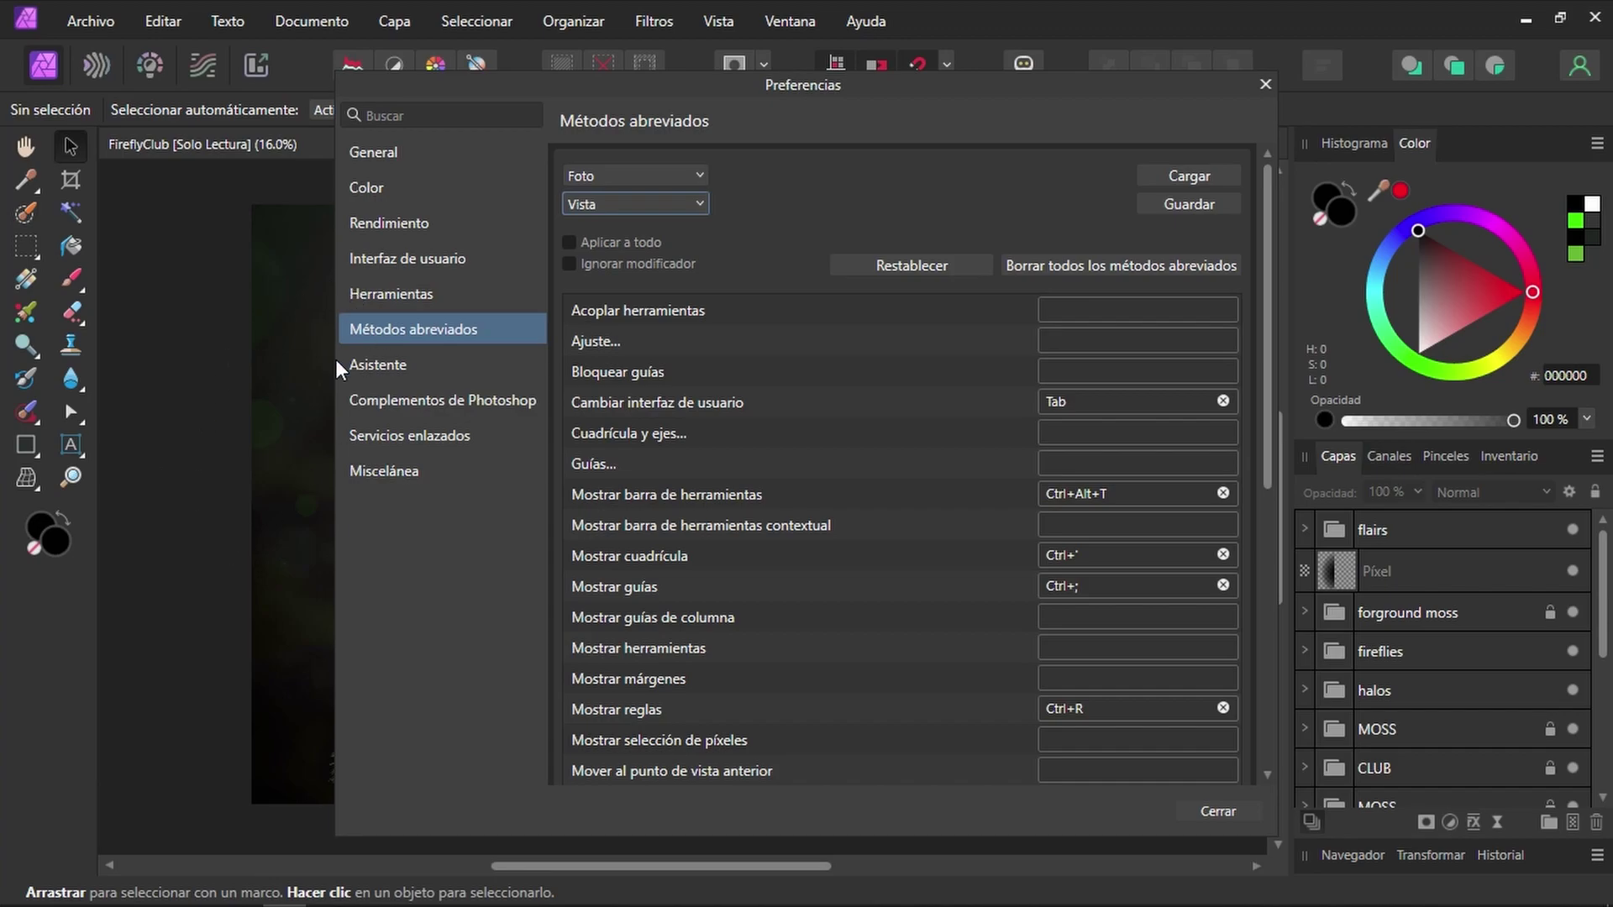
Step: Compare them against the Vista menu commands, then close the preferences
click(735, 23)
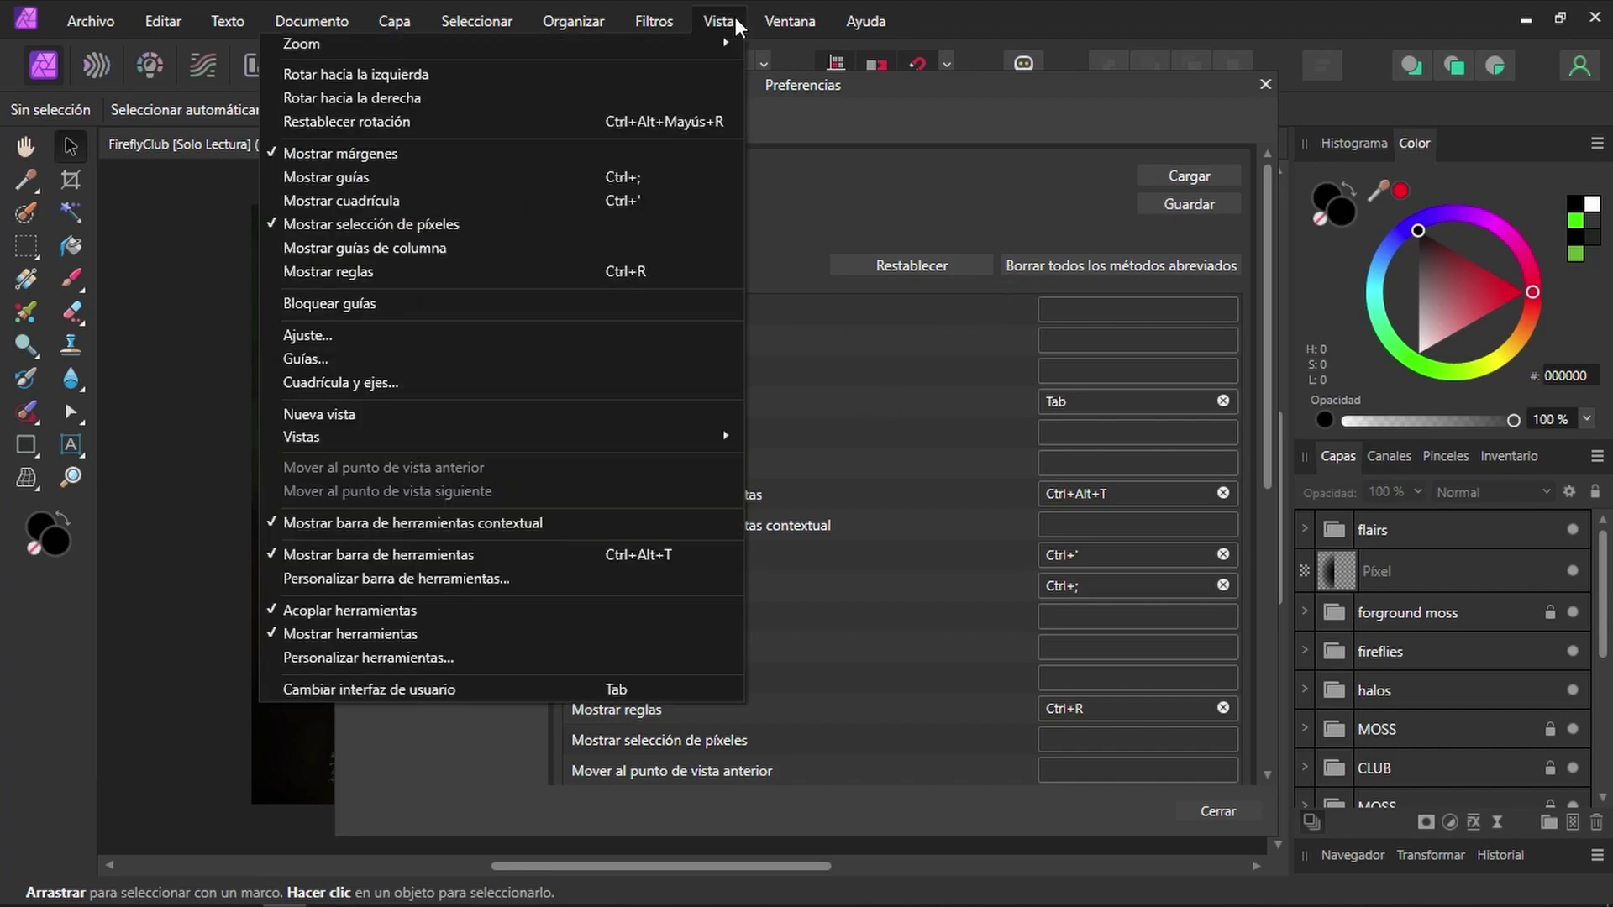
click(840, 100)
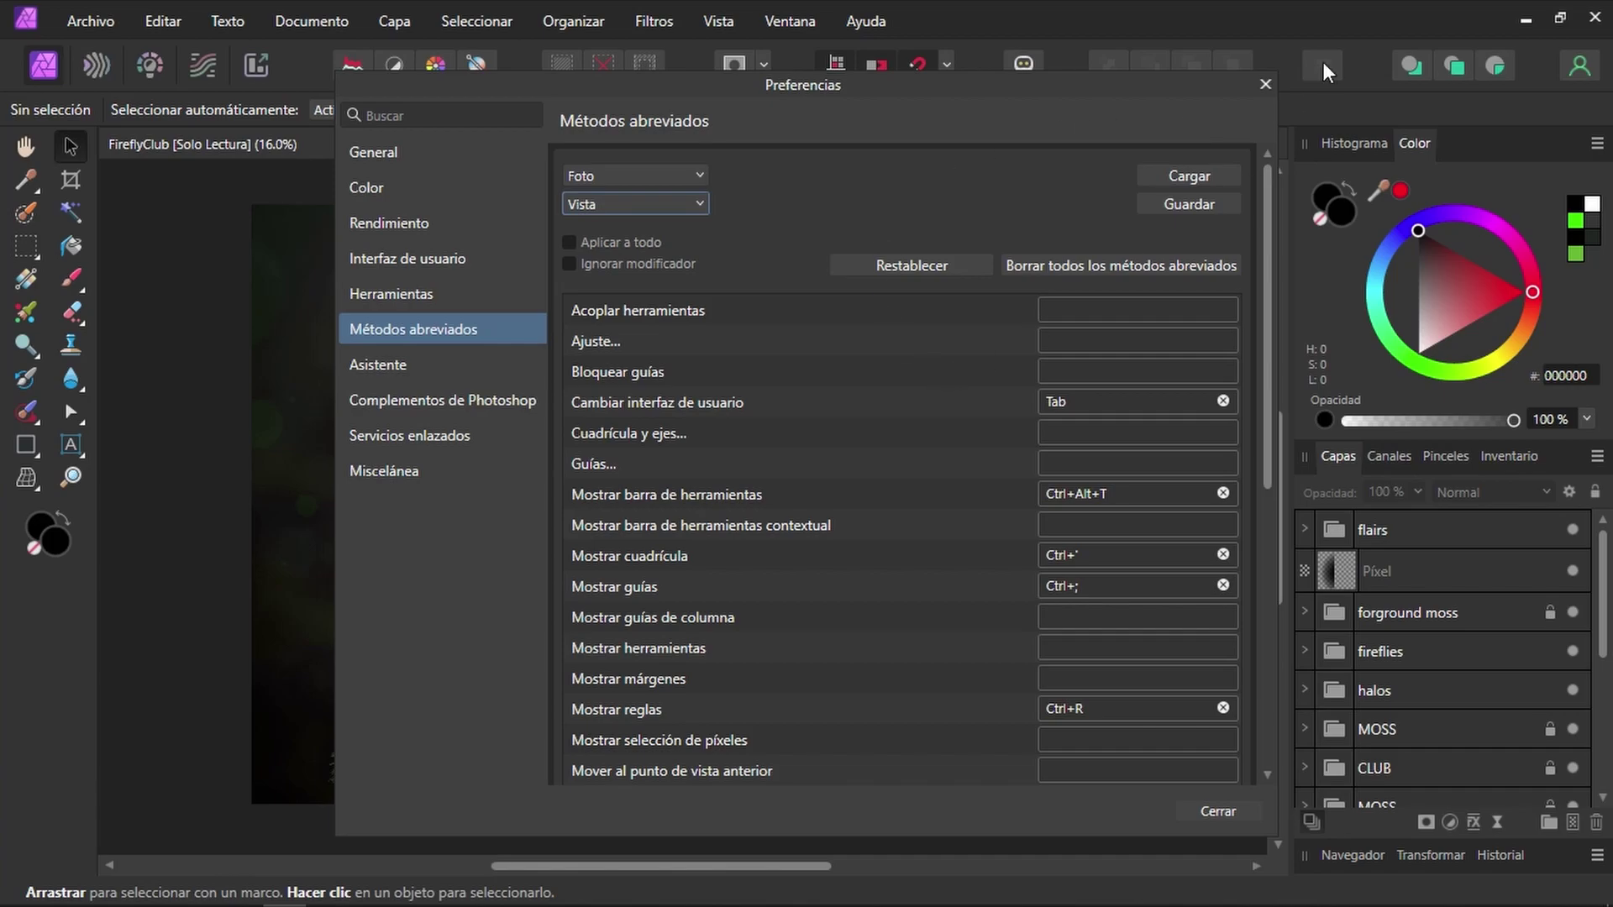
click(1266, 84)
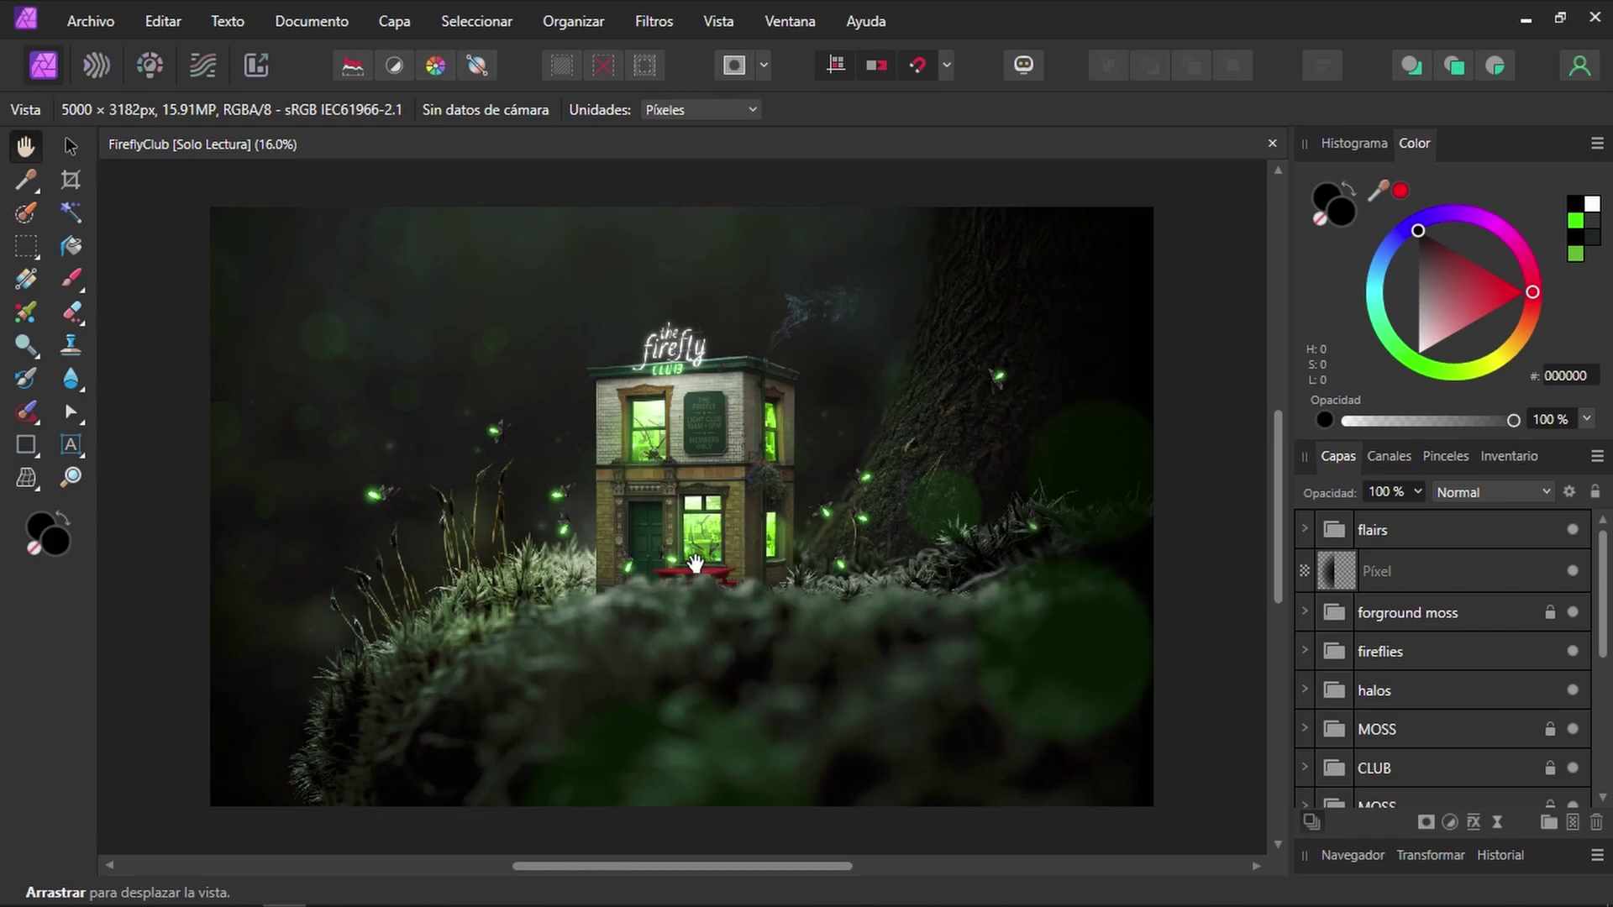
scroll(668, 477, up, 3)
scroll(664, 471, up, 3)
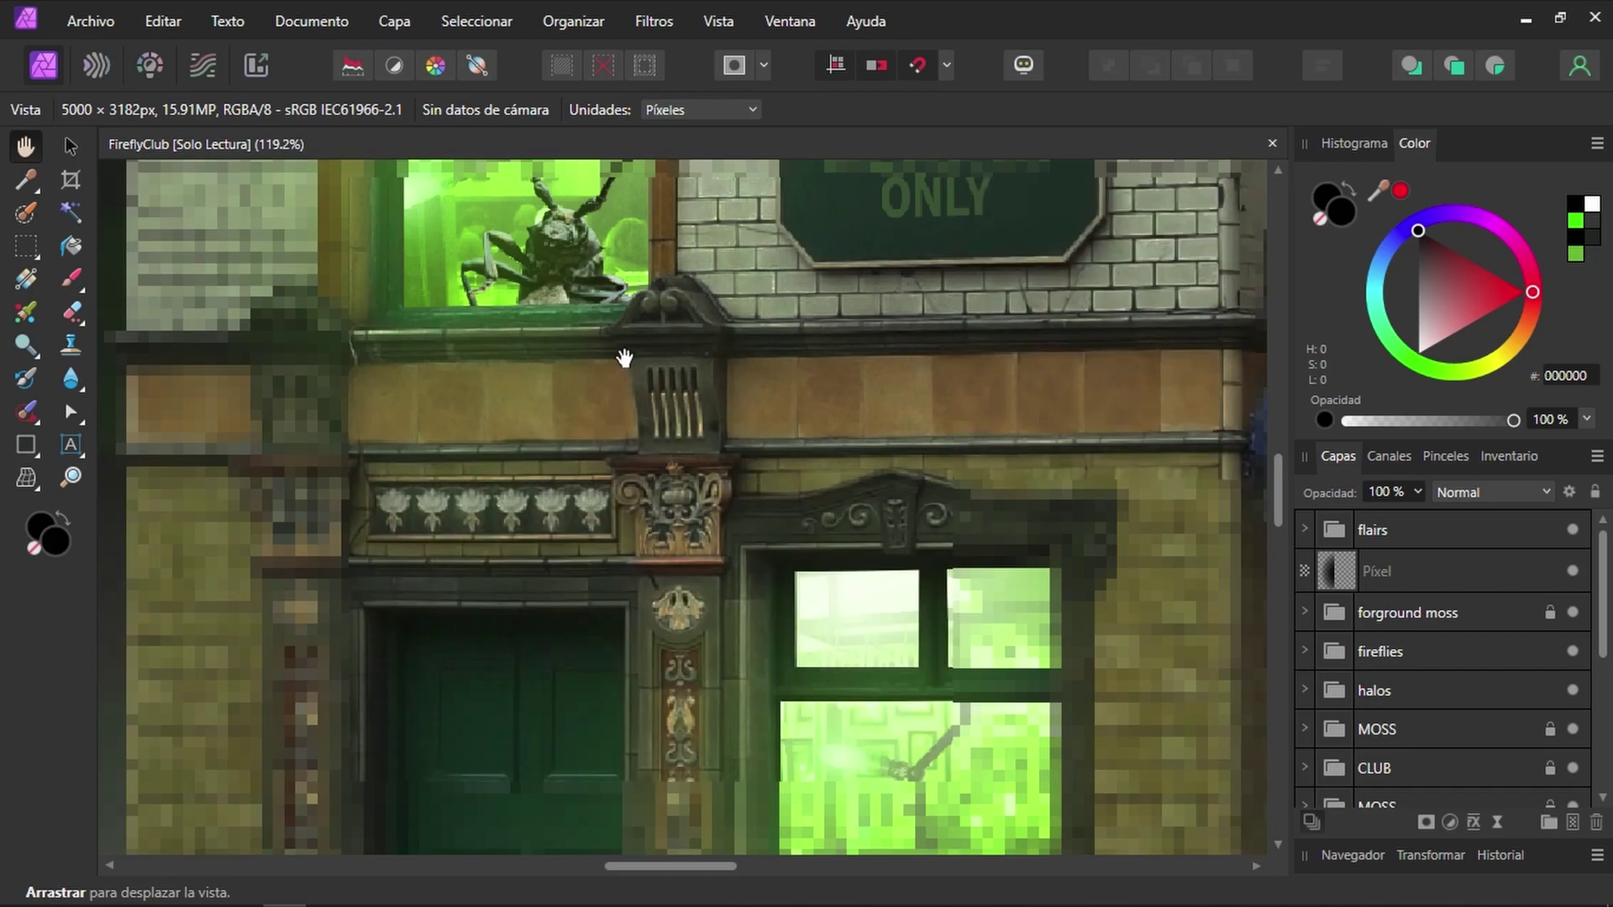
drag(612, 335, 648, 716)
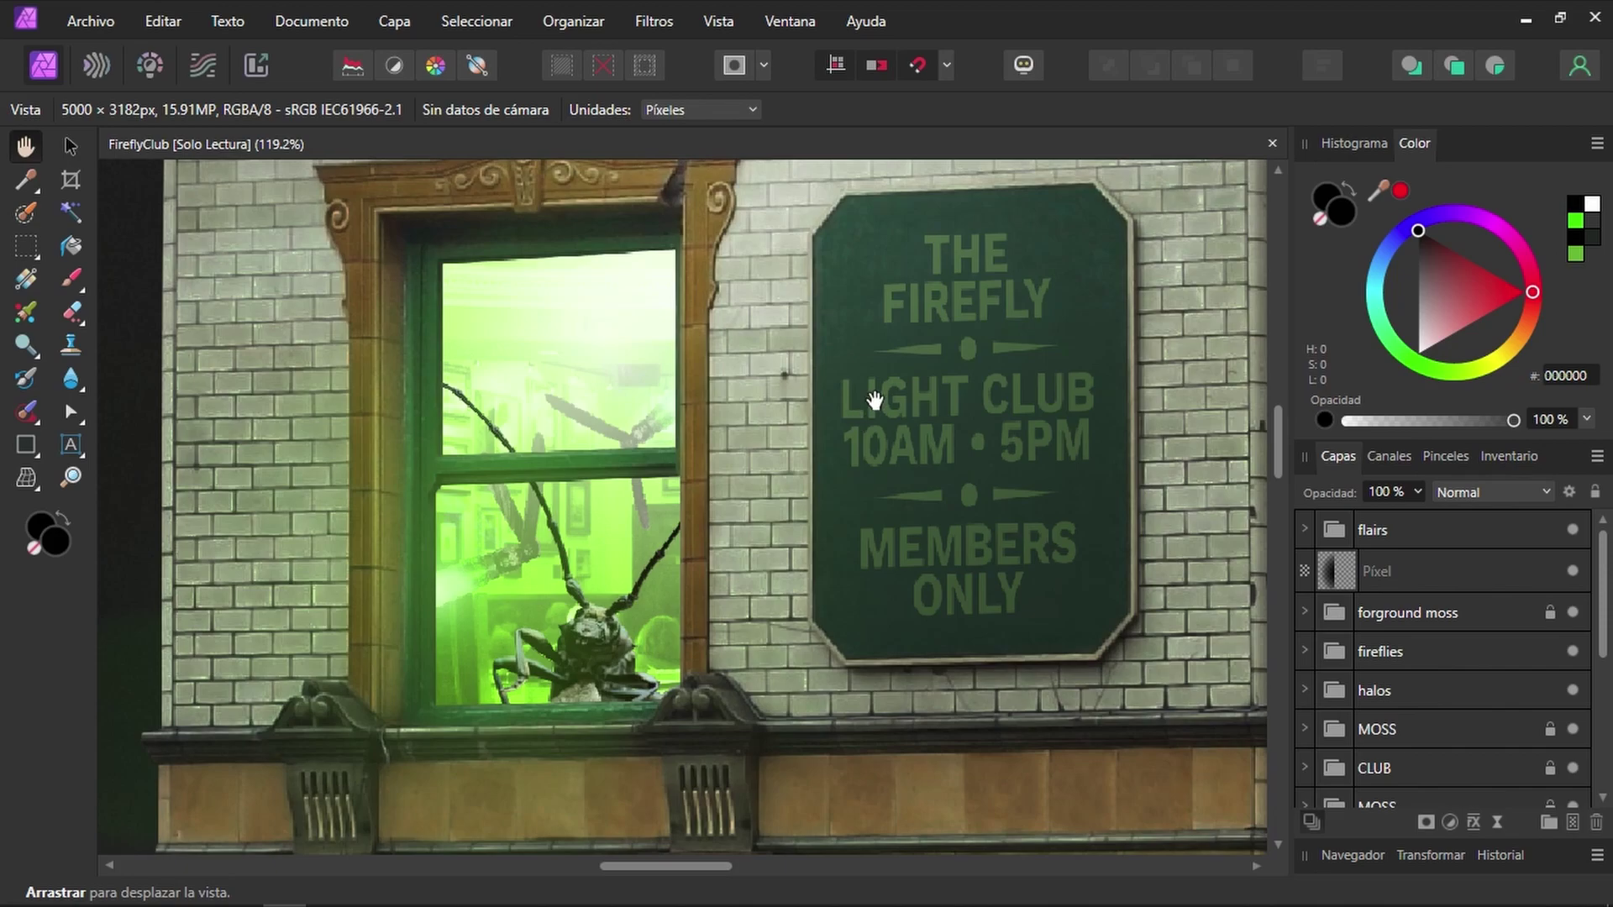
key(ctrl+0)
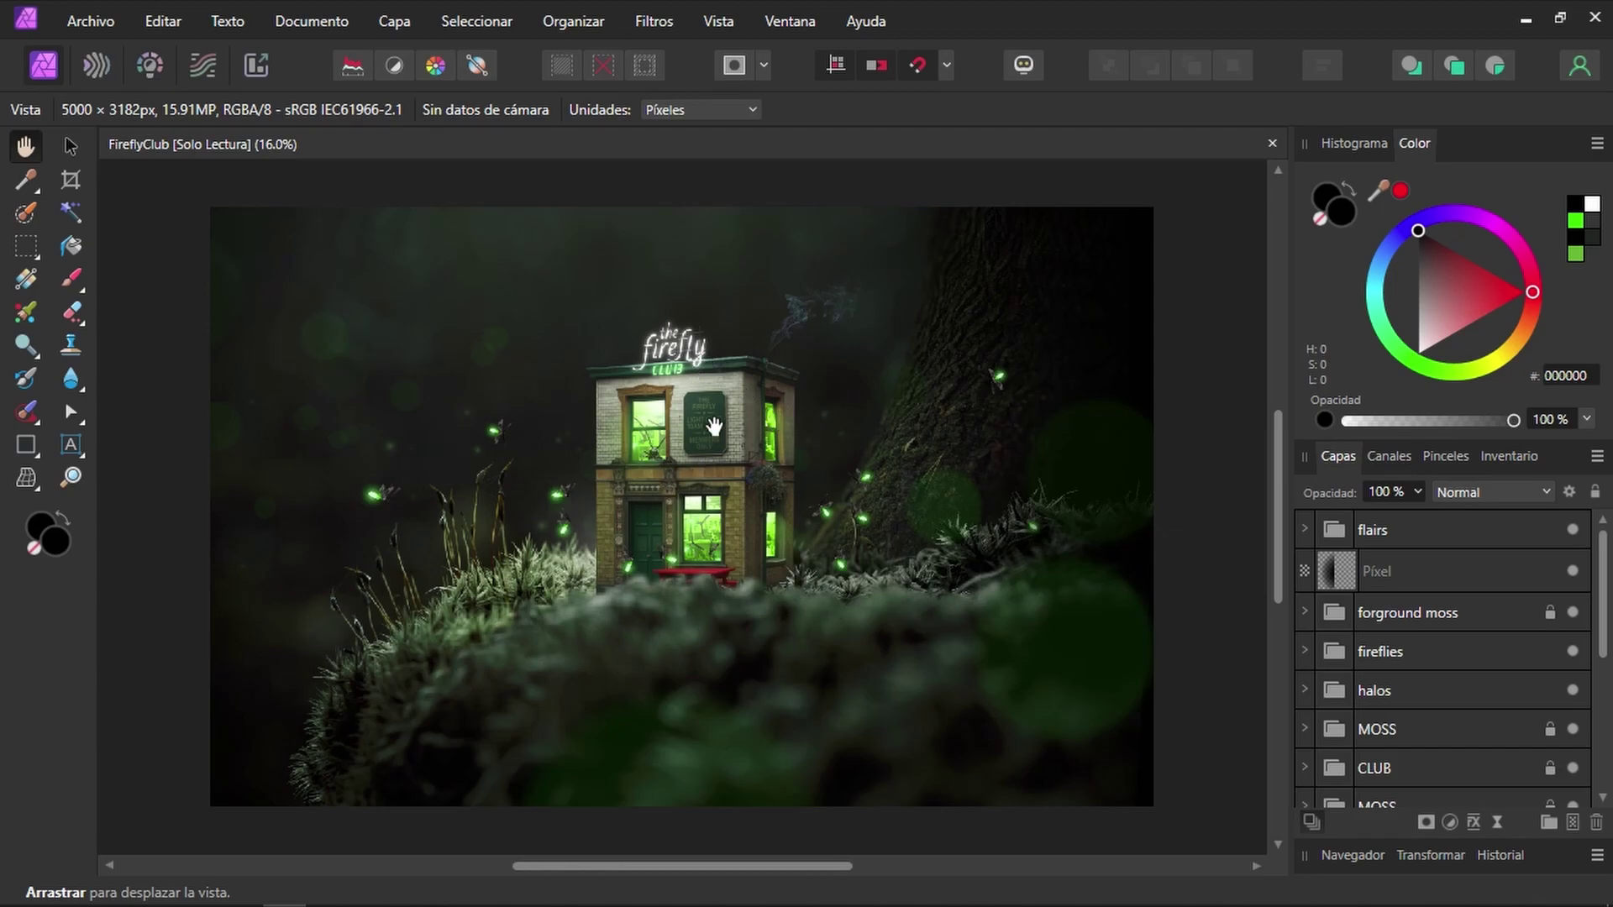
key(ctrl+1)
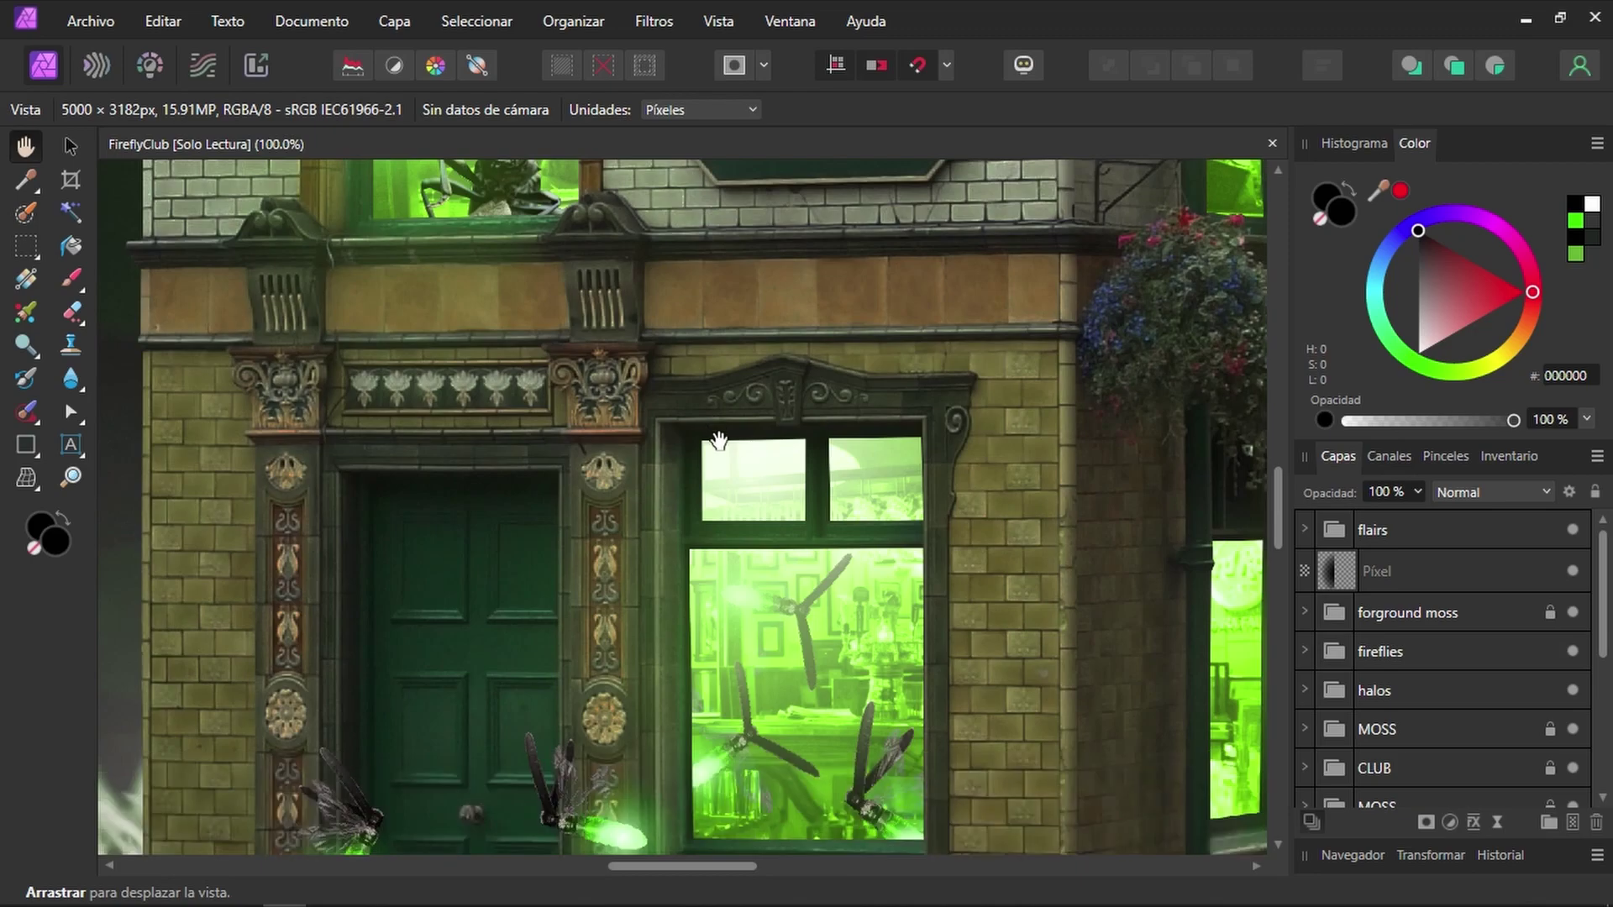
mouse_move(737, 486)
mouse_down()
mouse_move(723, 401)
mouse_move(490, 334)
mouse_up()
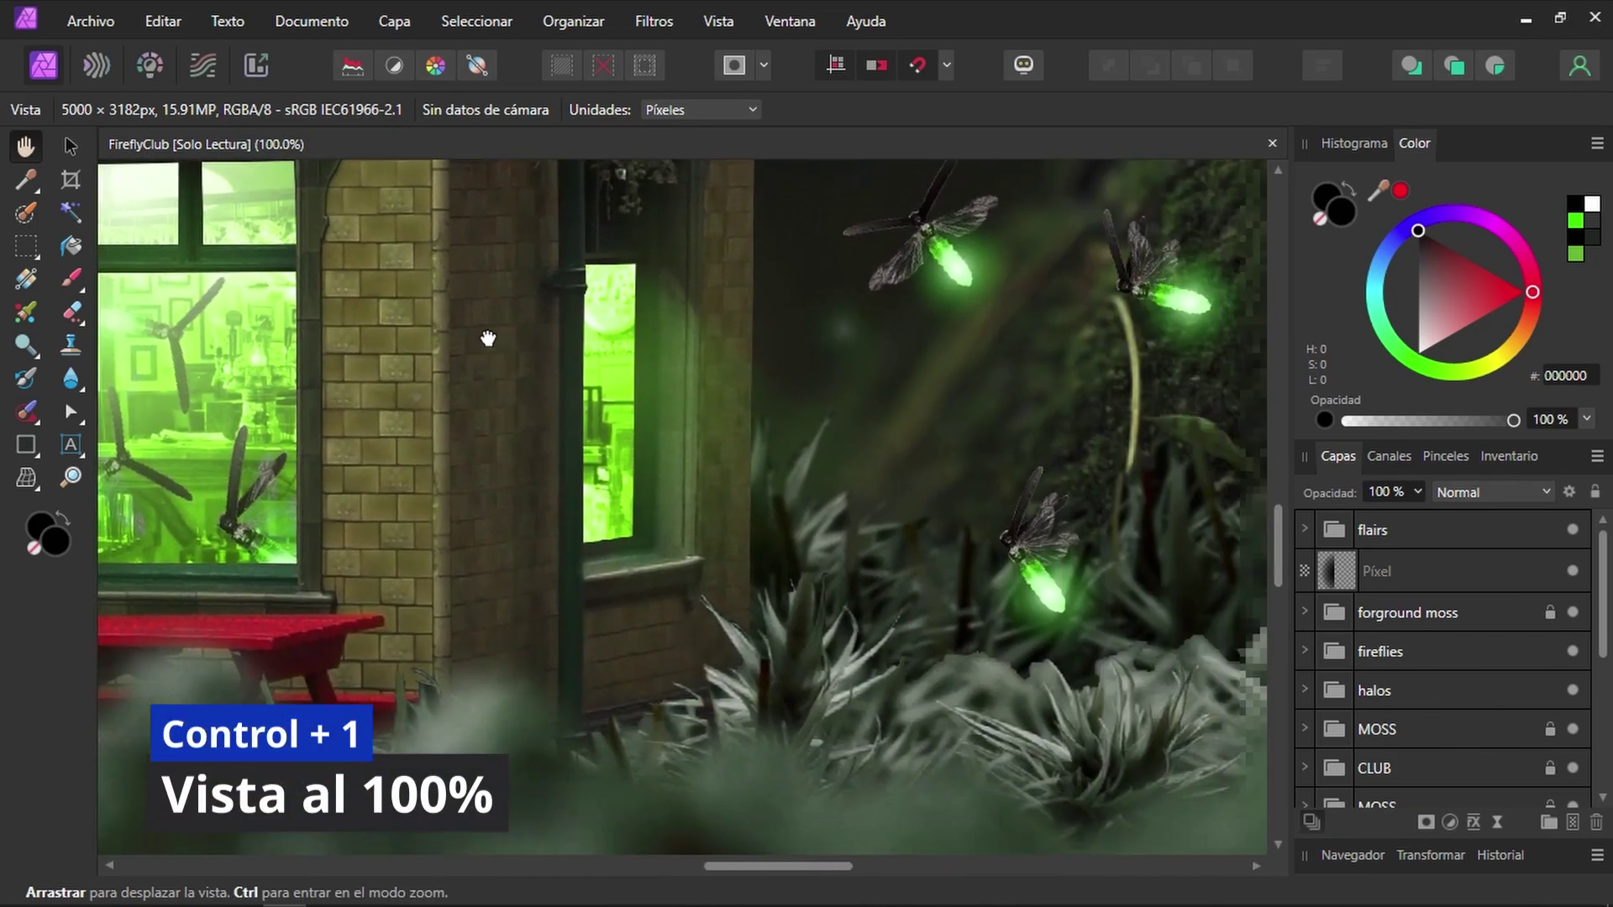
drag(756, 437, 664, 395)
mouse_move(865, 336)
mouse_down()
mouse_move(785, 317)
mouse_move(817, 385)
mouse_move(727, 563)
mouse_up()
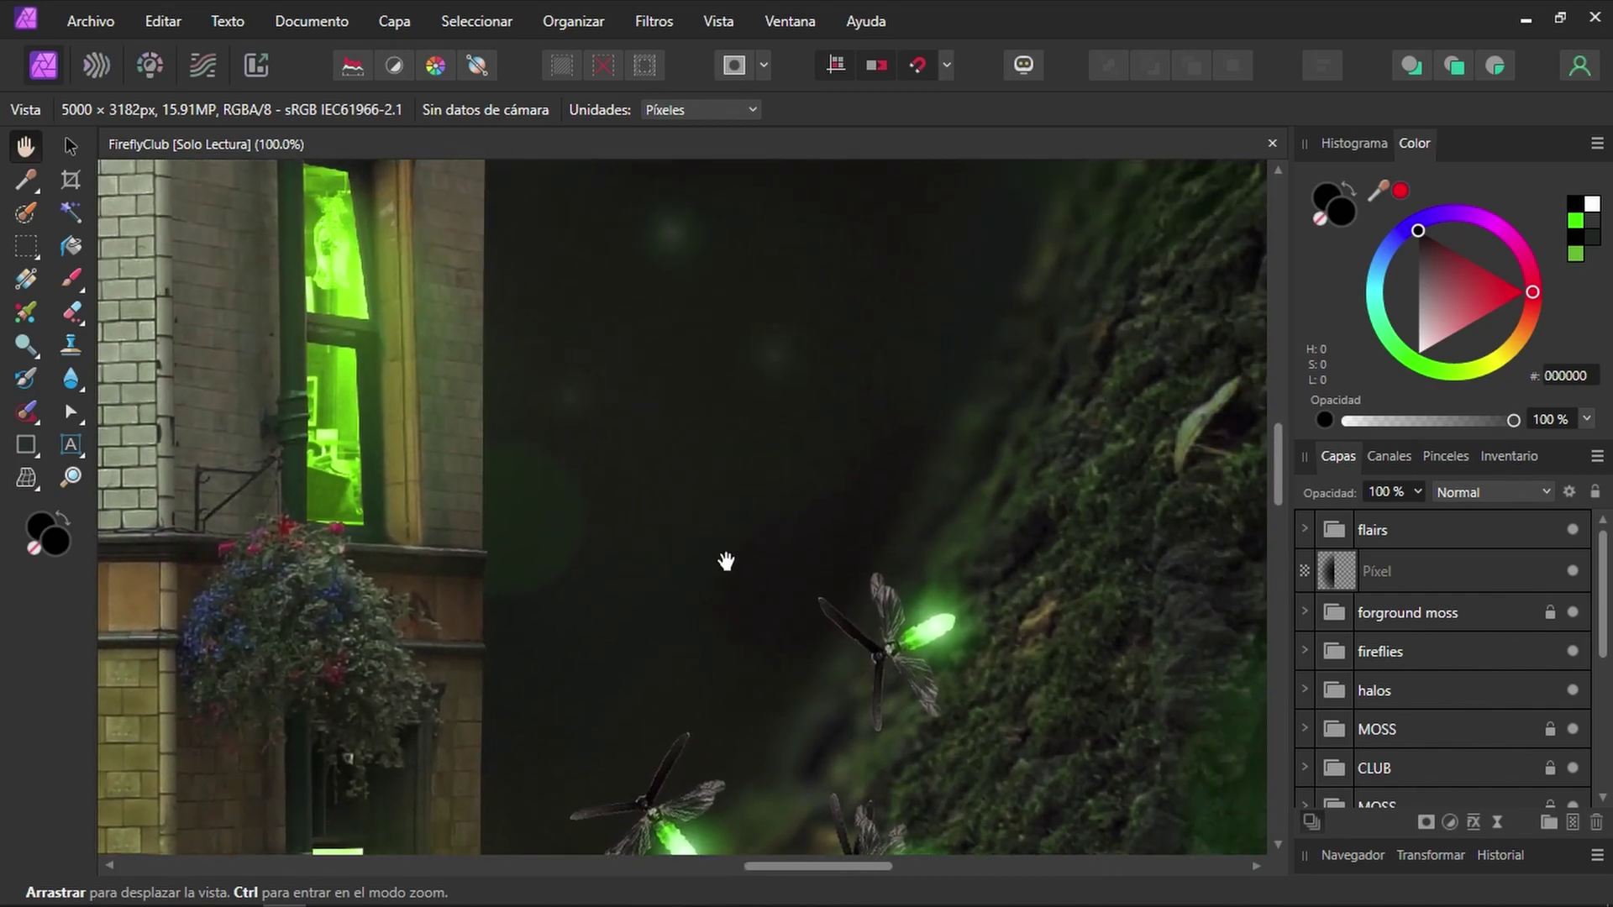
scroll(726, 561, down, 5)
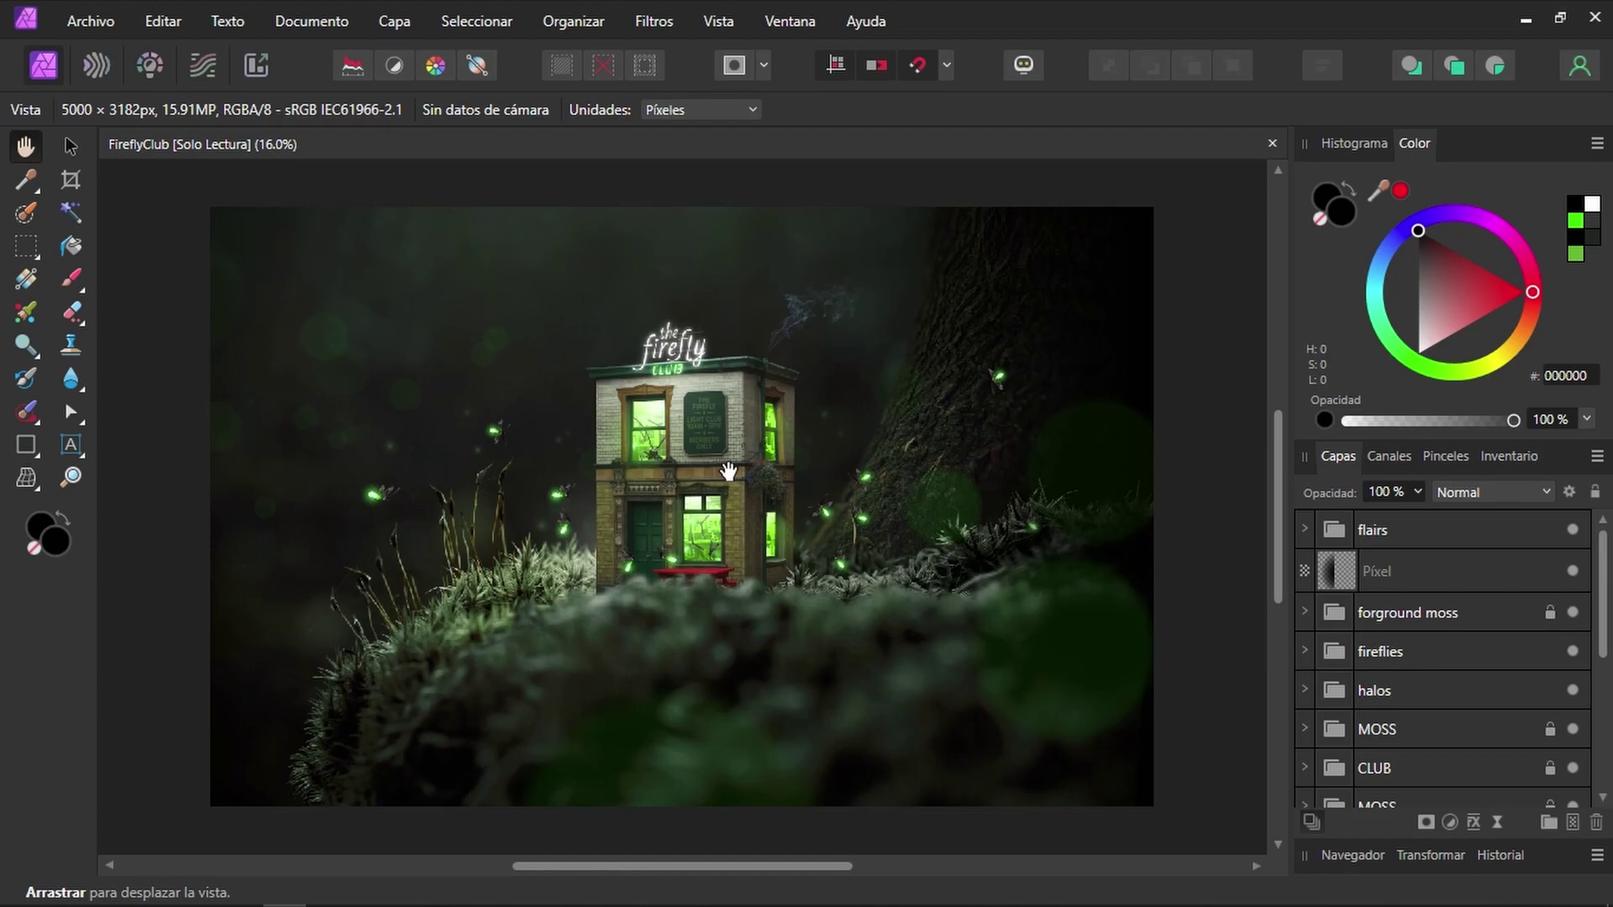
Step: Switch to the Move tool (V) and open Ayuda de Affinity Photo 2, nudging its window upward
key(v)
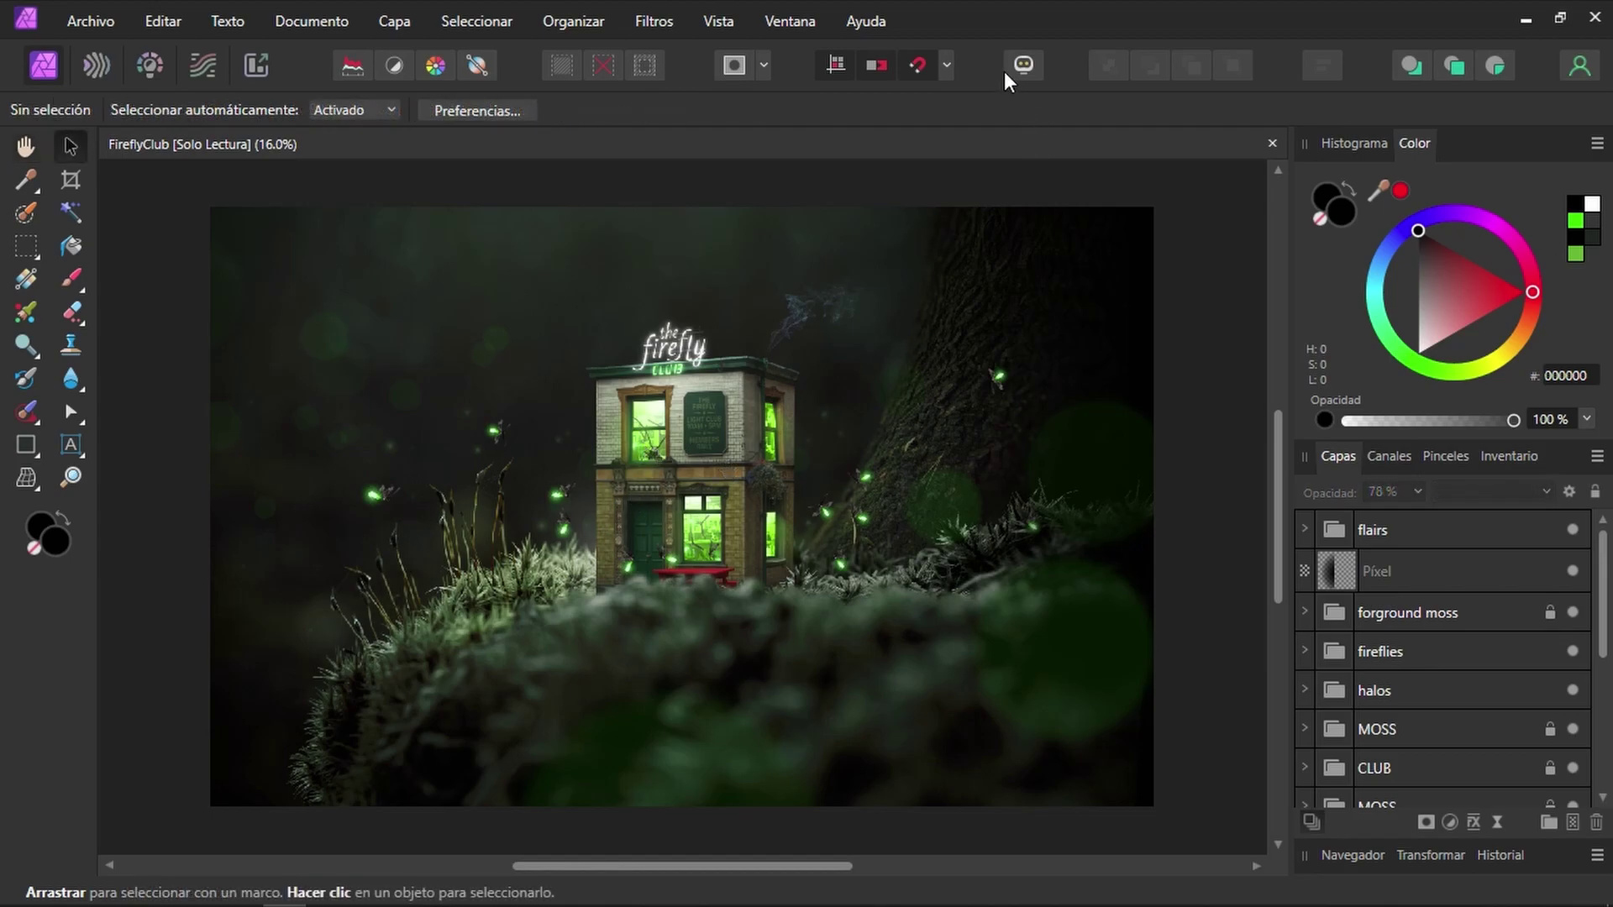
click(879, 17)
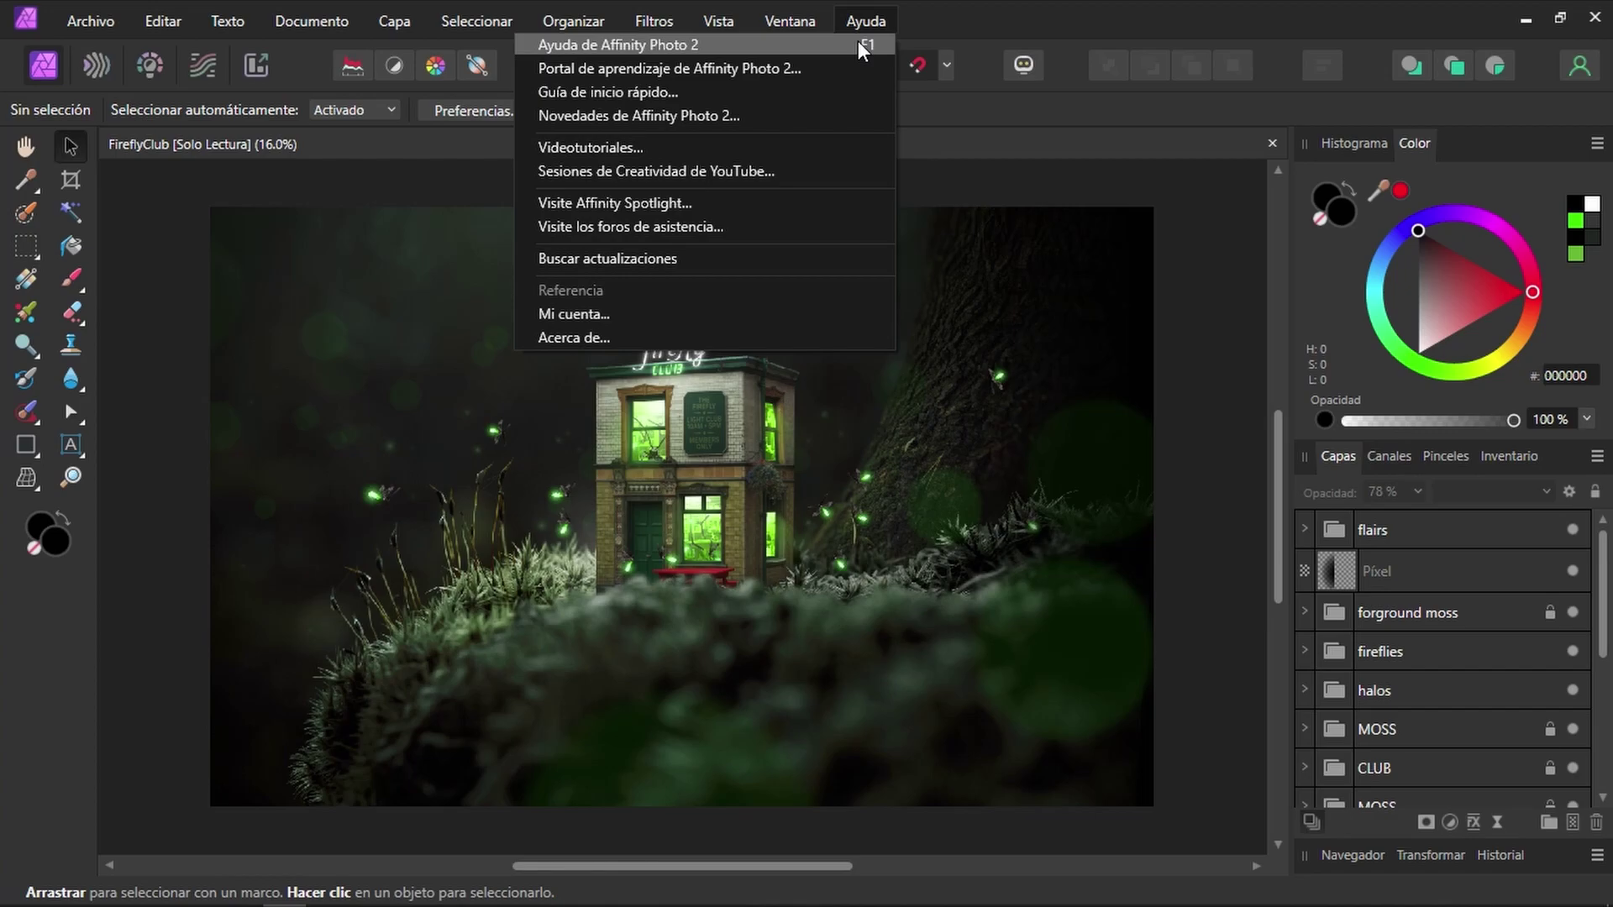
click(859, 41)
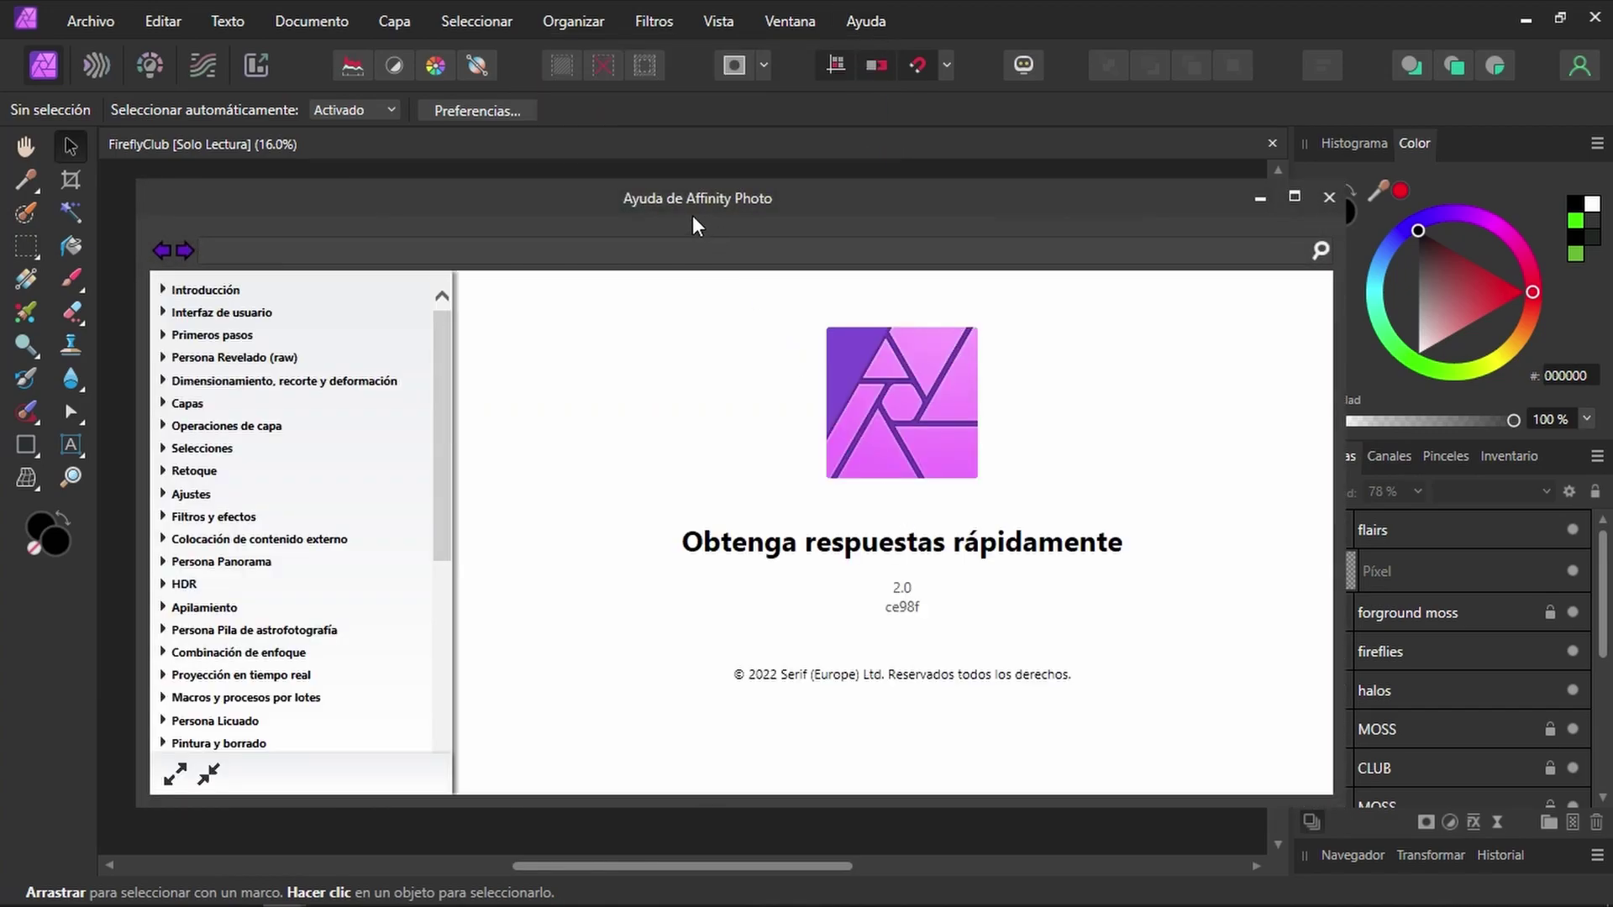
drag(667, 197, 667, 186)
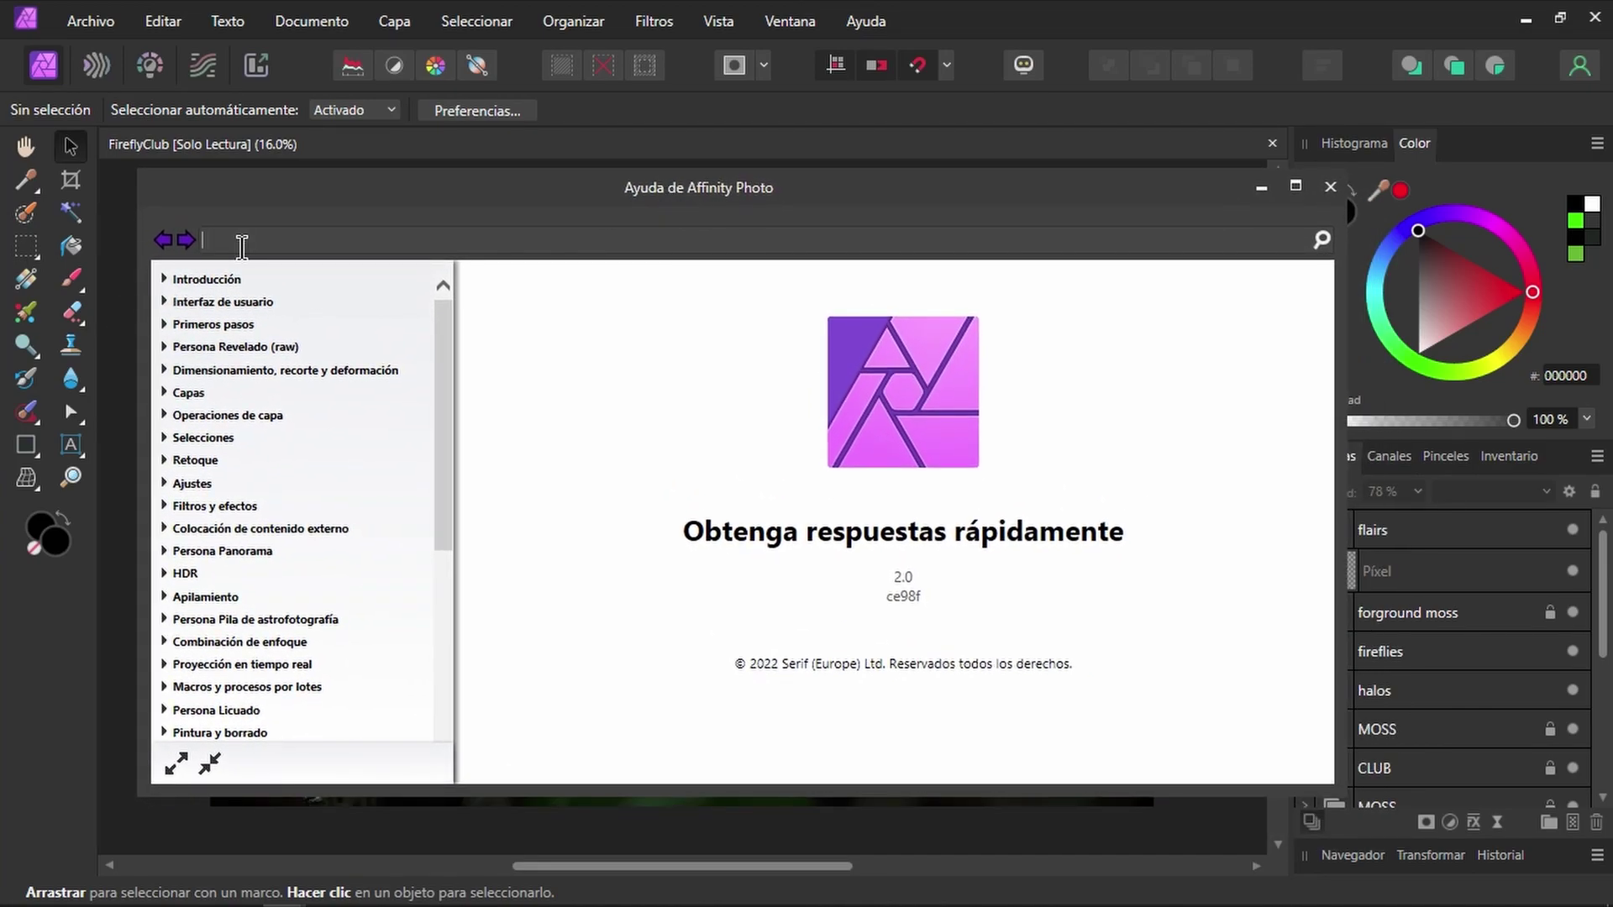
Step: Search the help for 'zoom' and read the Herramienta Zoom topic
click(241, 246)
text(zoom)
key(Return)
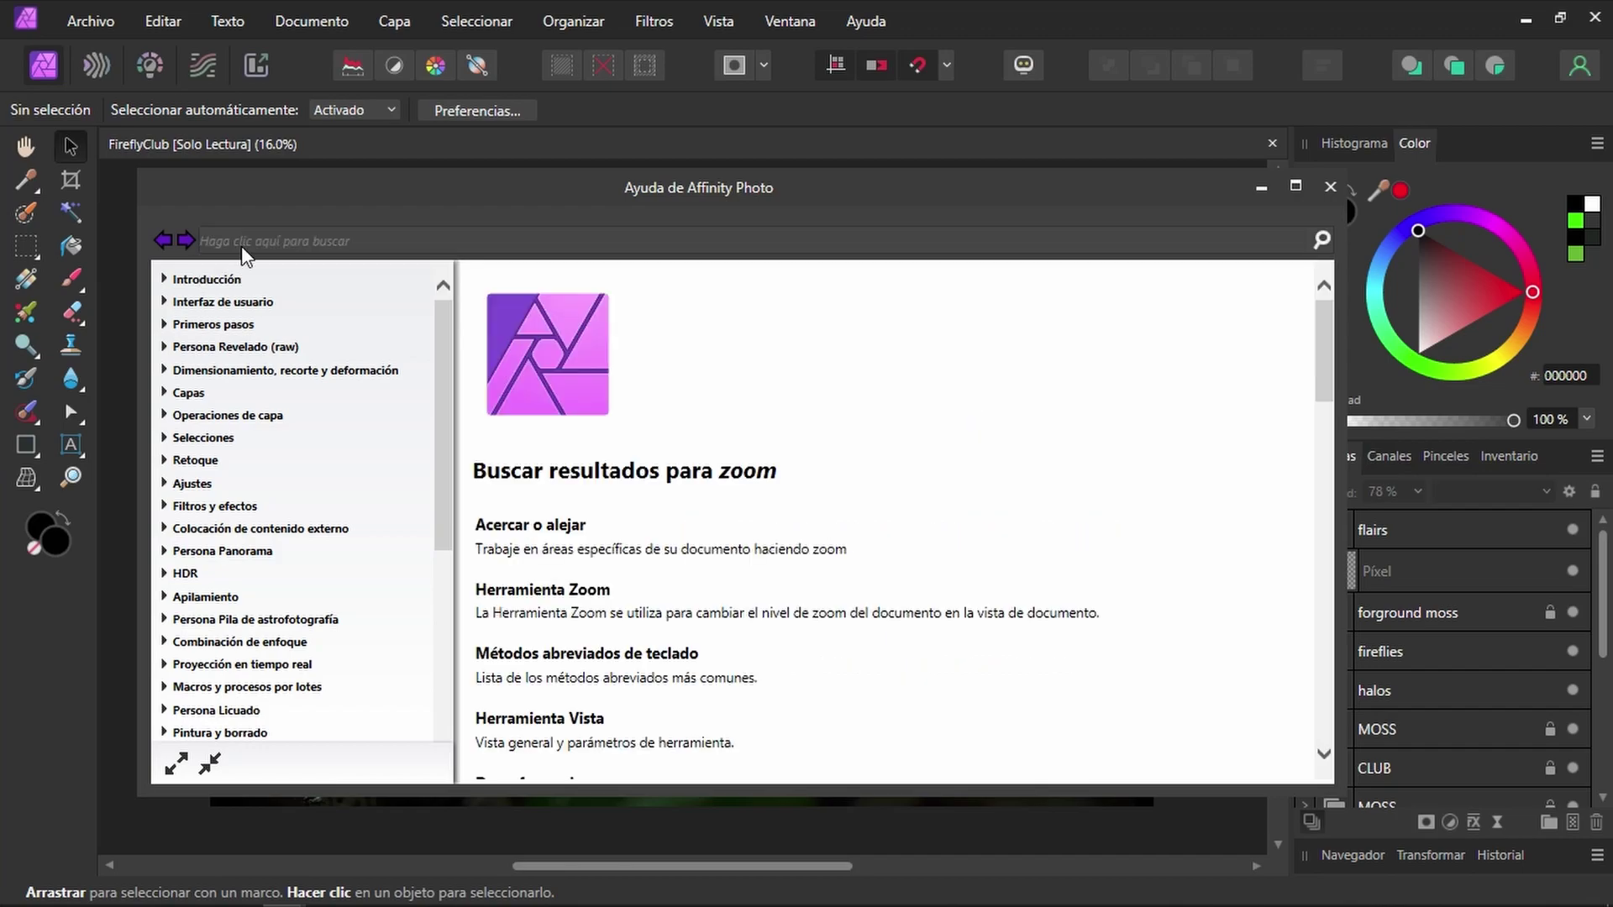
click(587, 589)
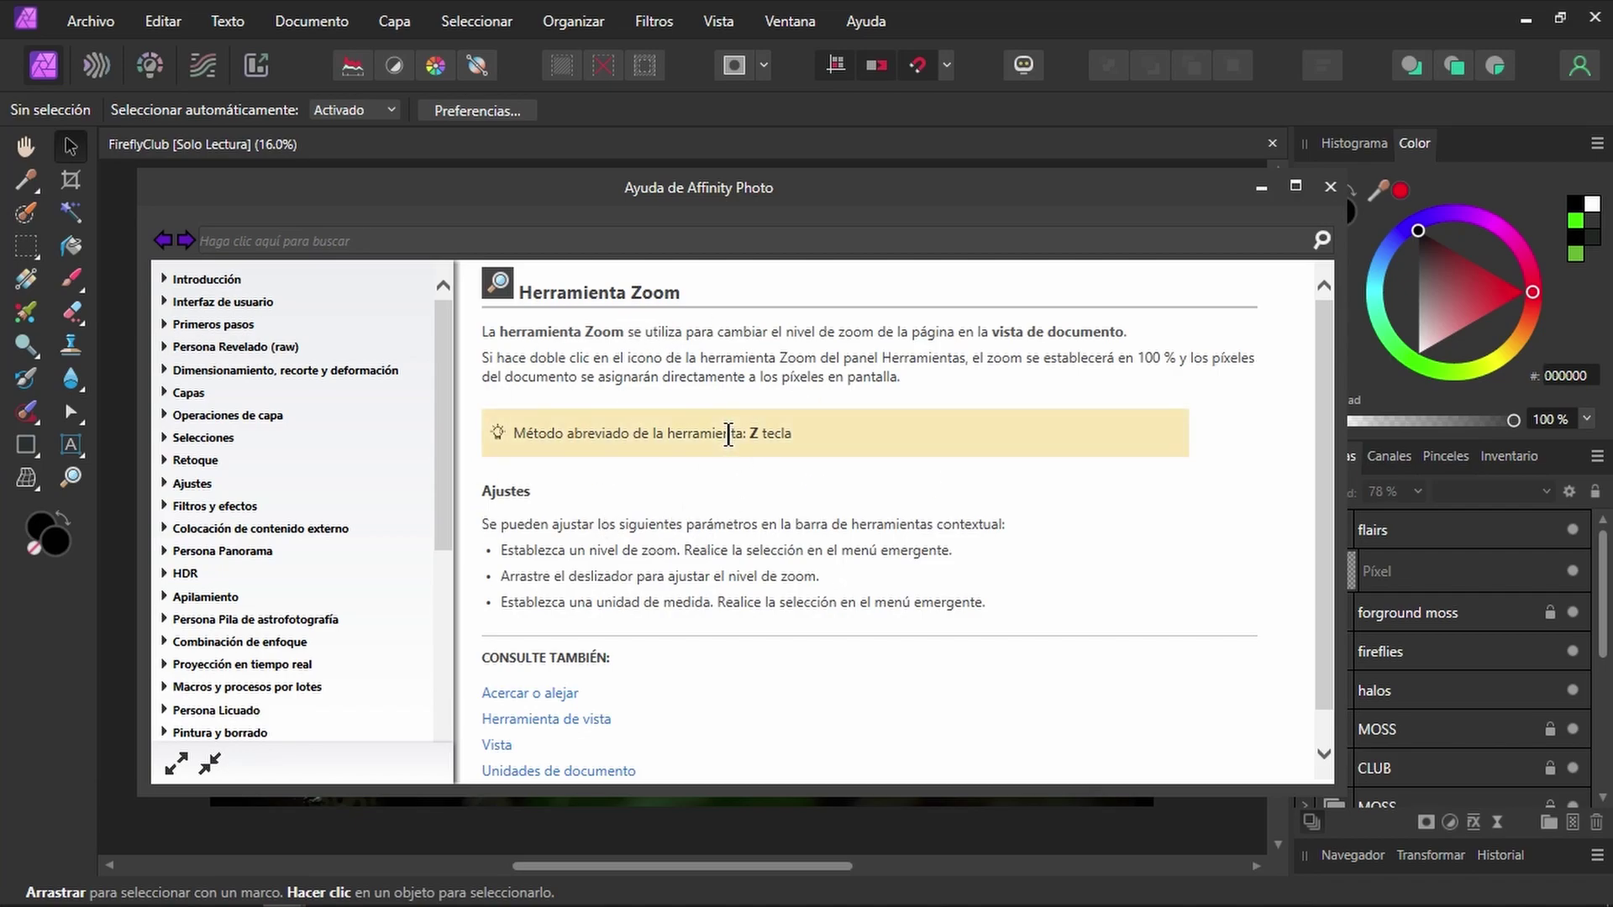
scroll(728, 435, down, 1)
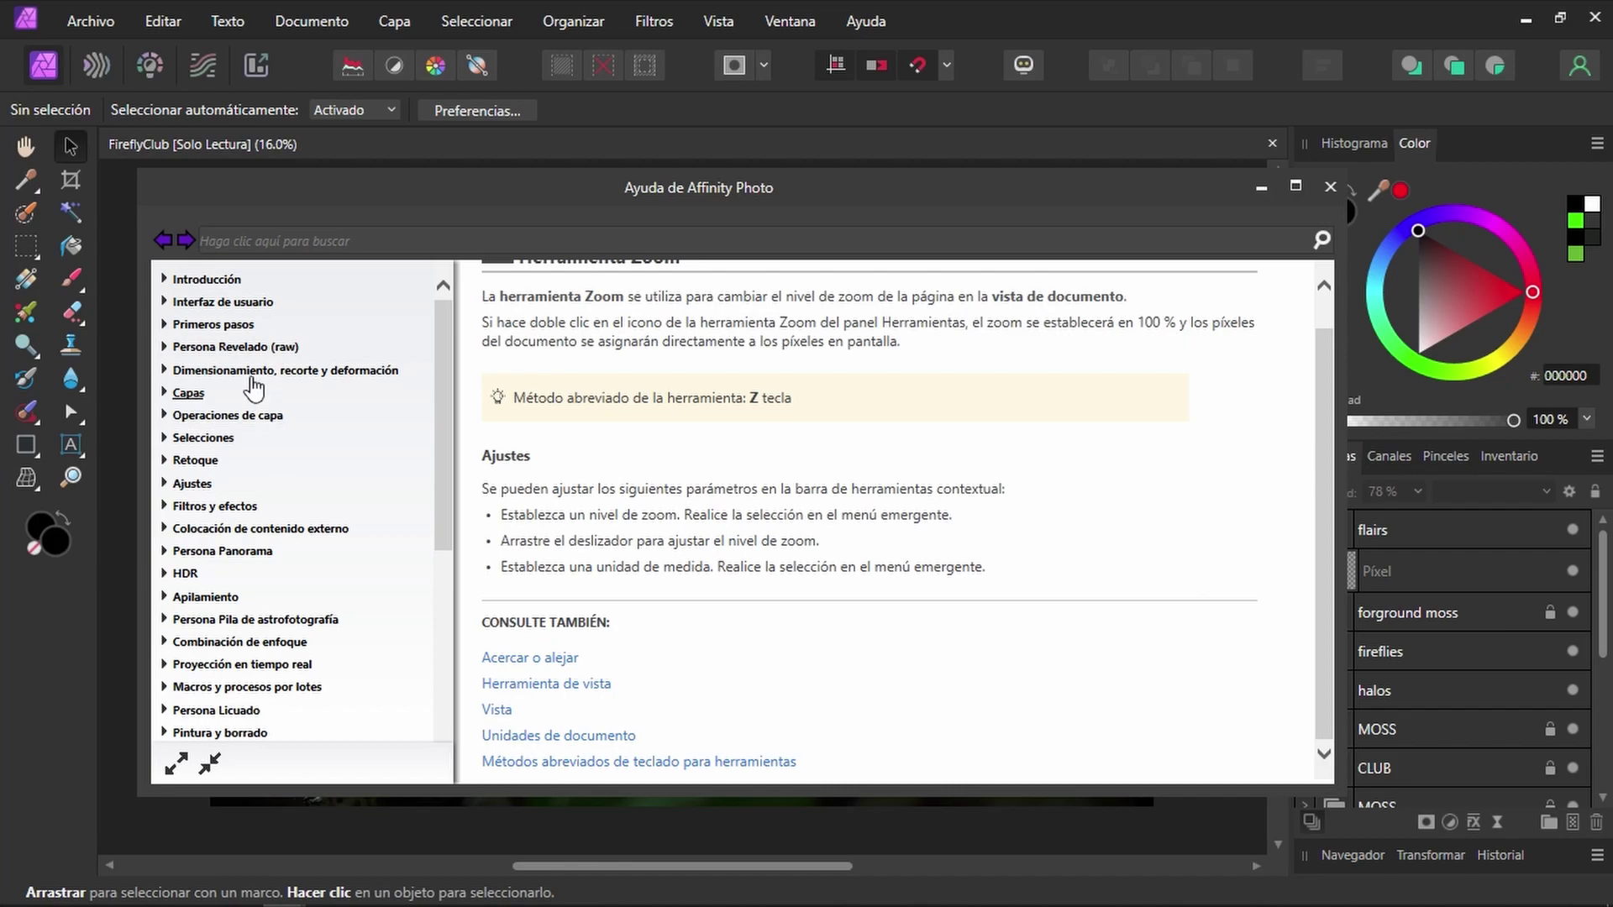
scroll(252, 378, down, 5)
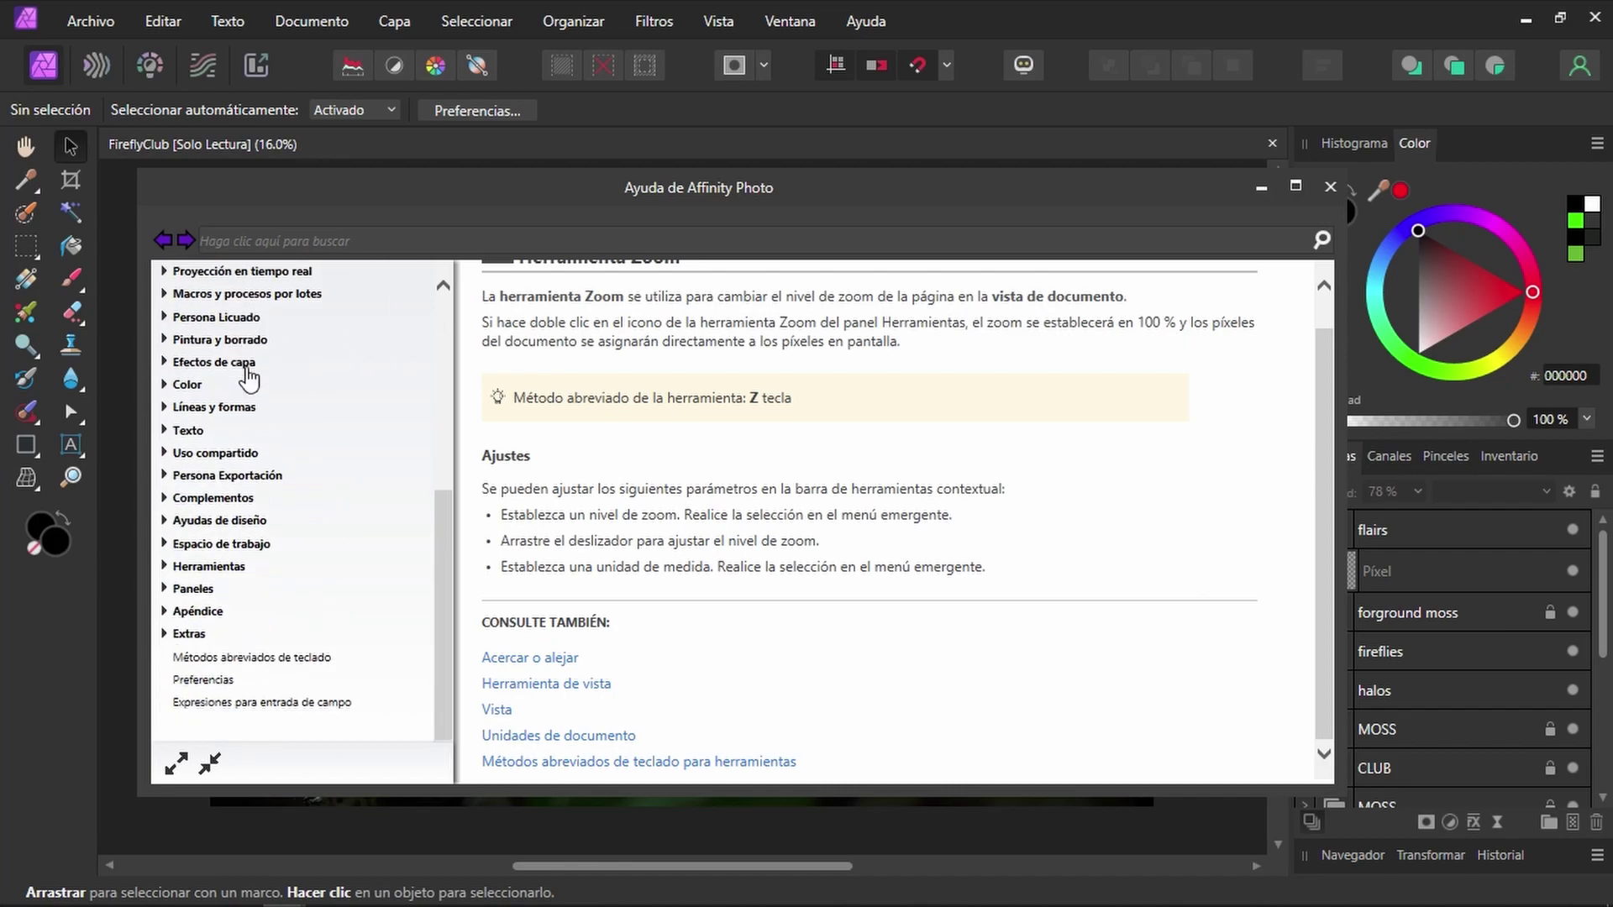
Step: Open the Métodos abreviados de teclado help page filtered to Ver and scroll through its shortcuts
click(232, 652)
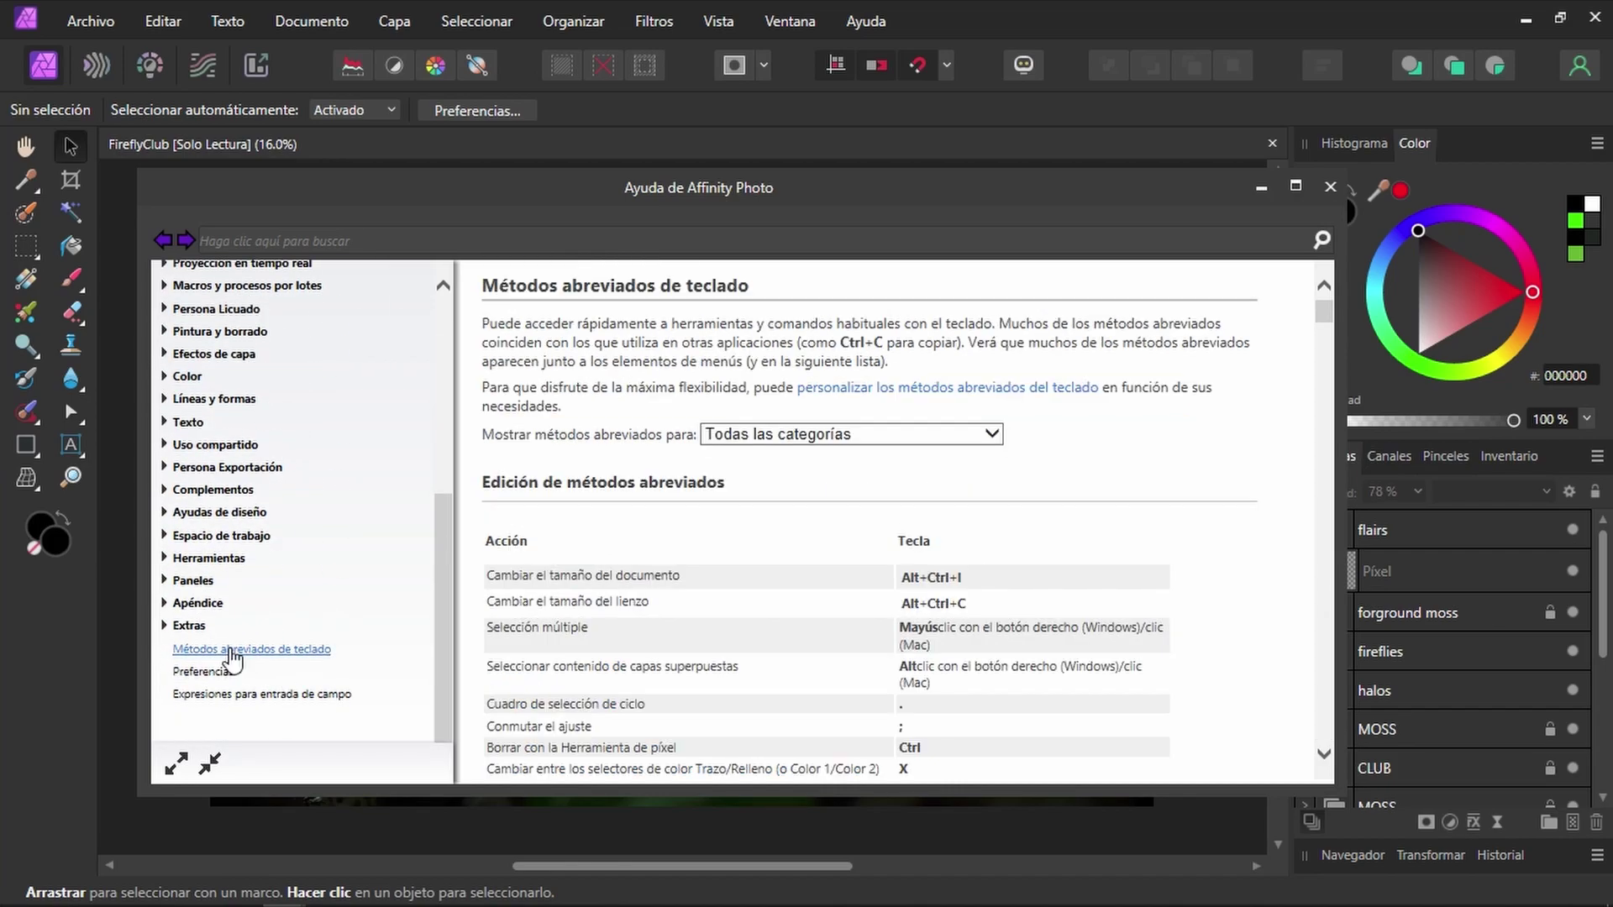
click(777, 438)
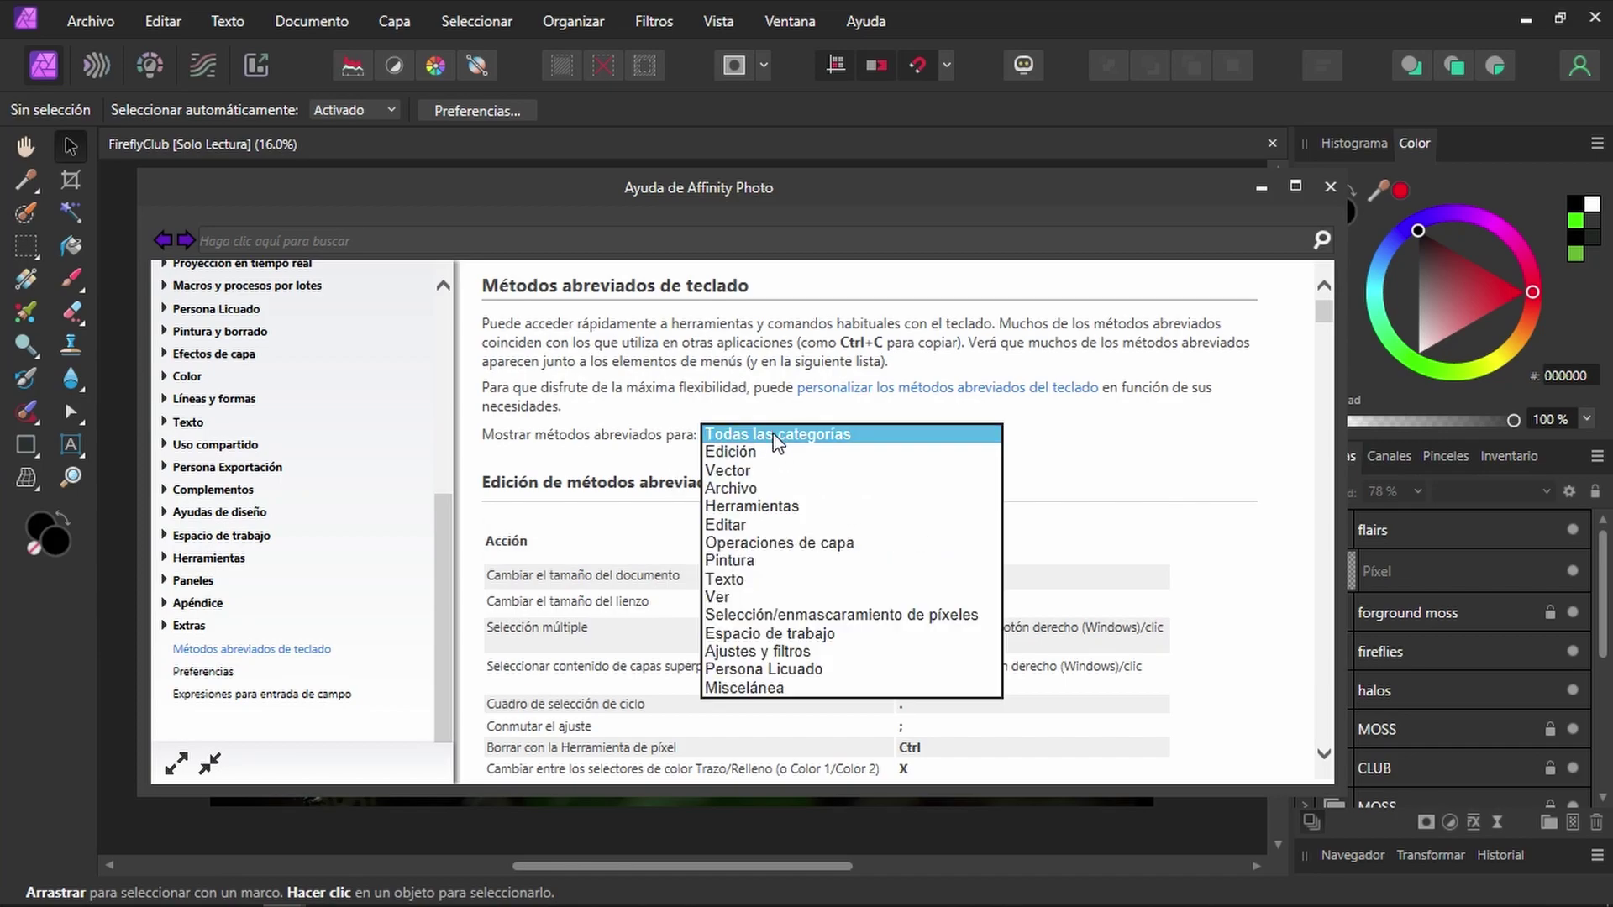
click(743, 597)
scroll(1242, 475, down, 2)
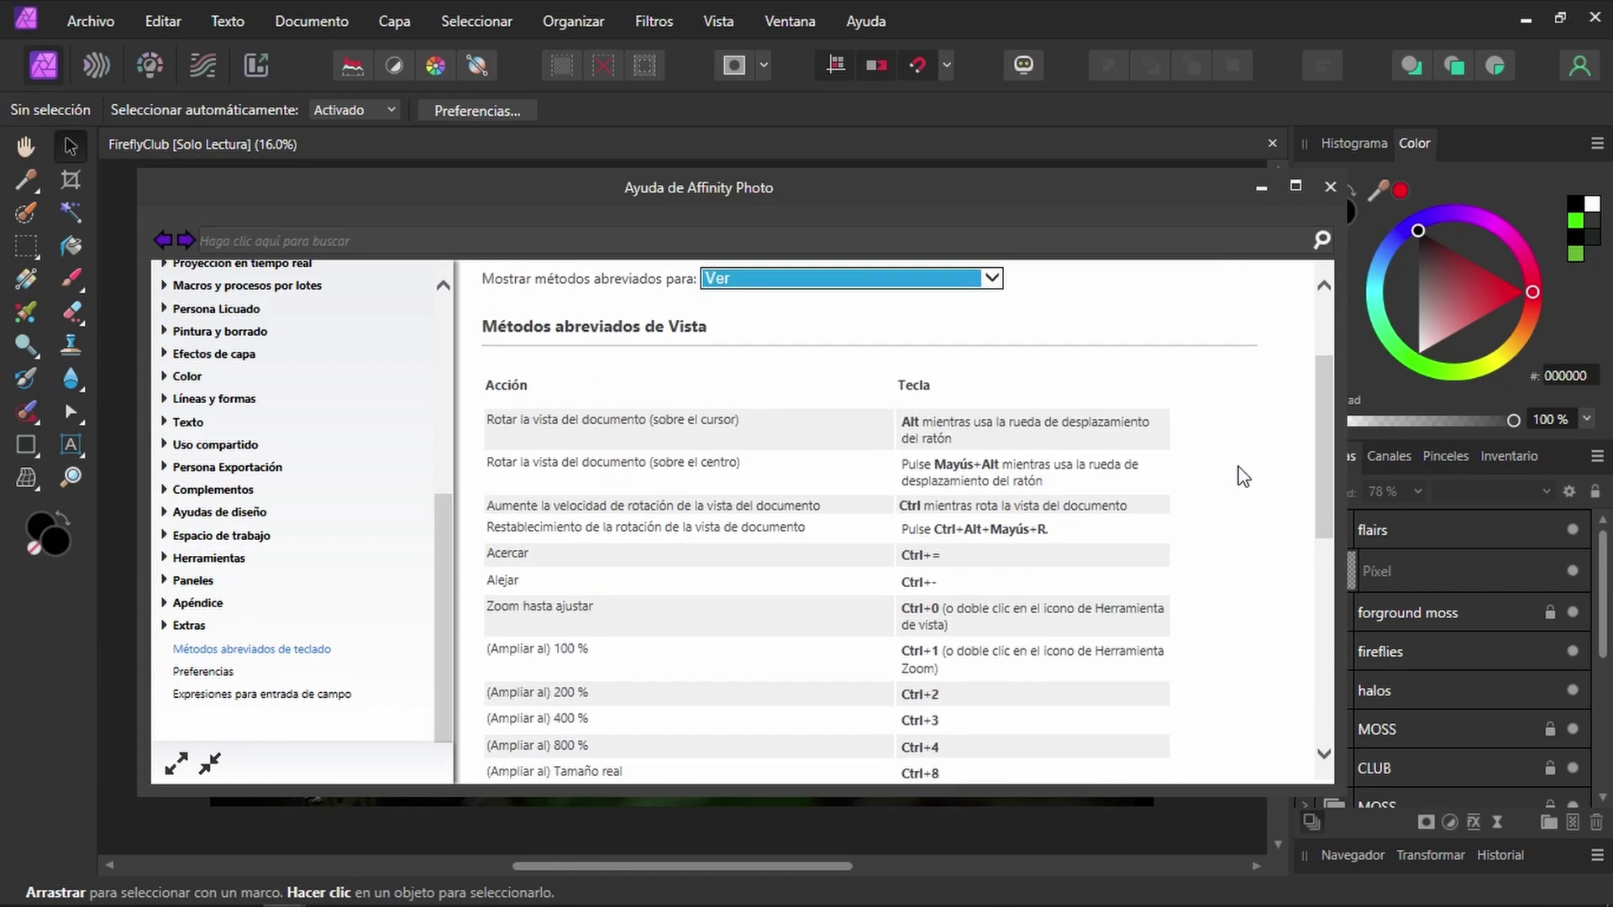
scroll(1242, 474, down, 3)
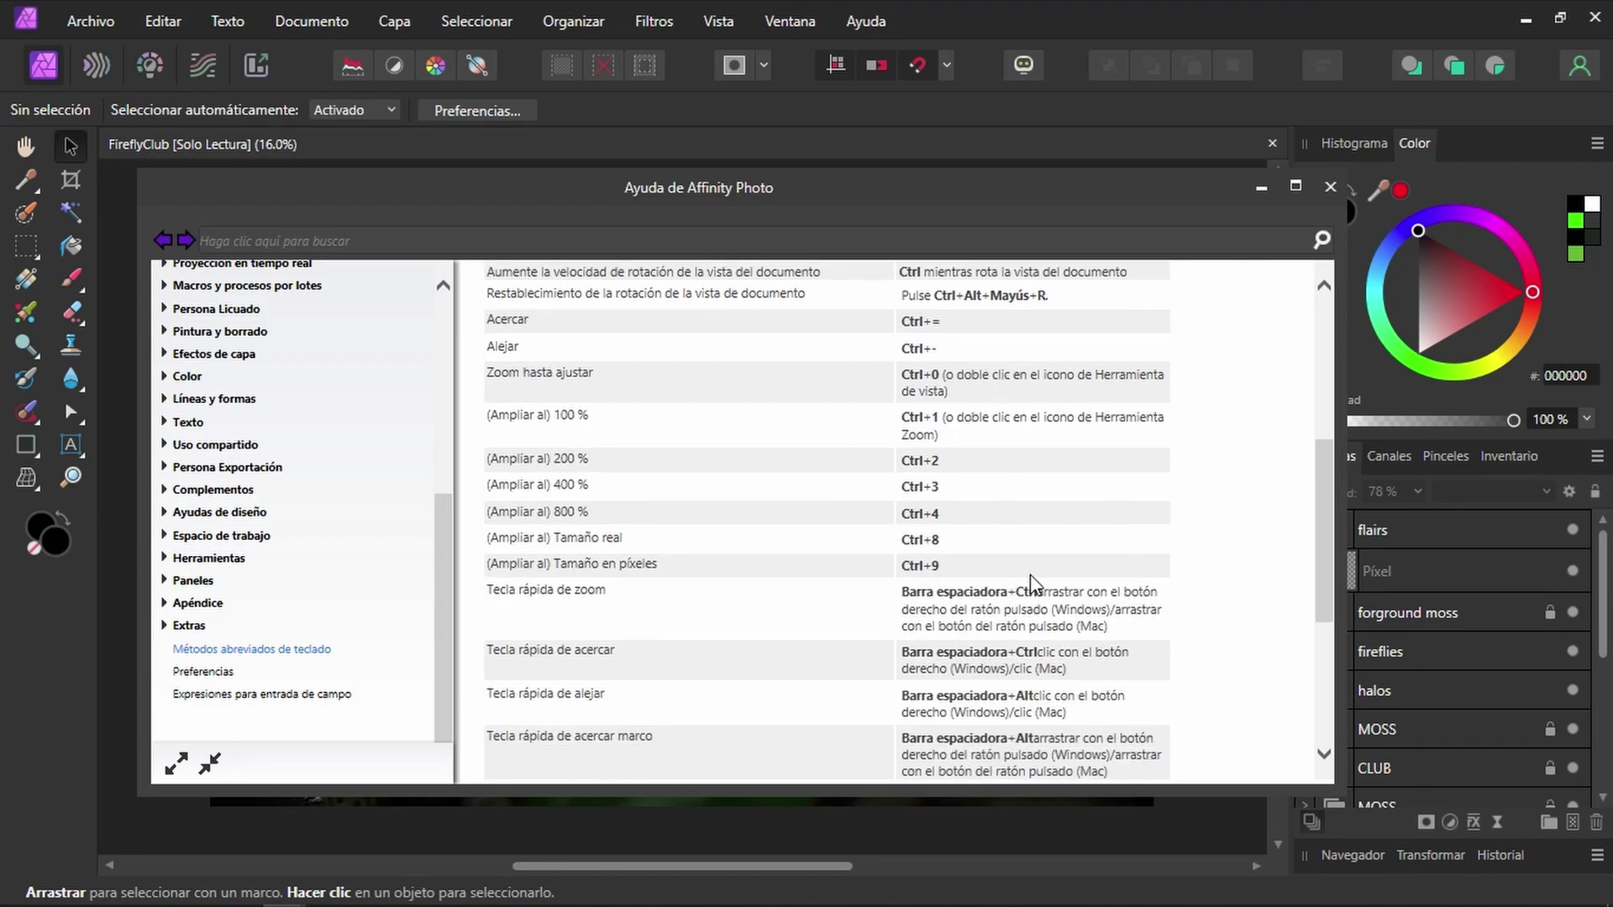
scroll(1067, 482, down, 2)
scroll(1067, 482, down, 3)
scroll(1069, 485, up, 5)
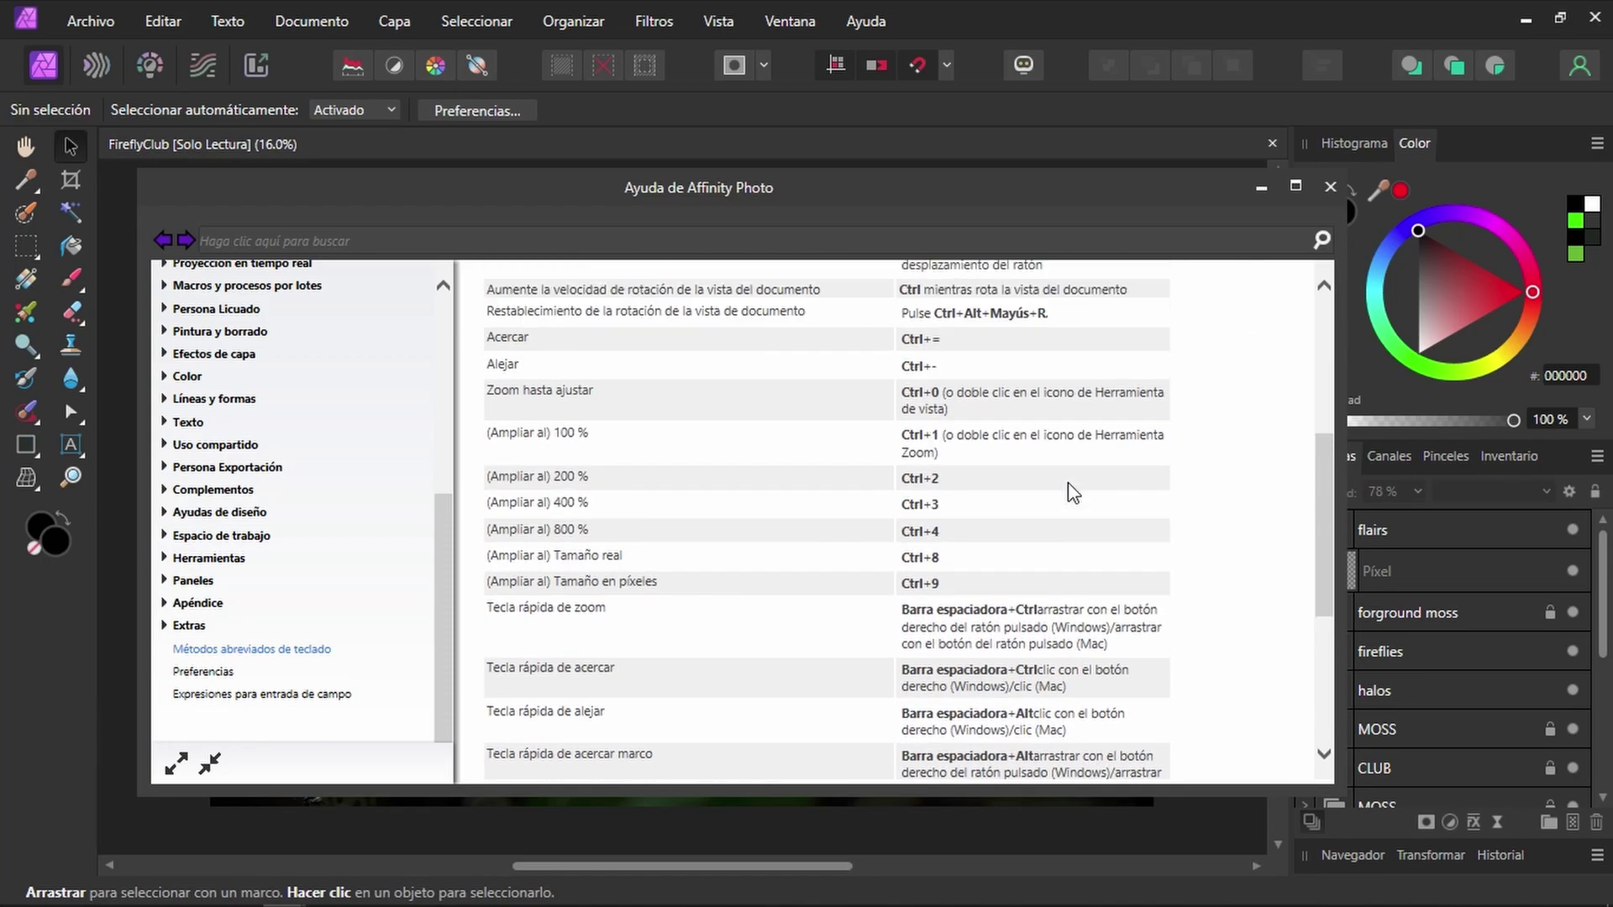
scroll(1069, 485, up, 4)
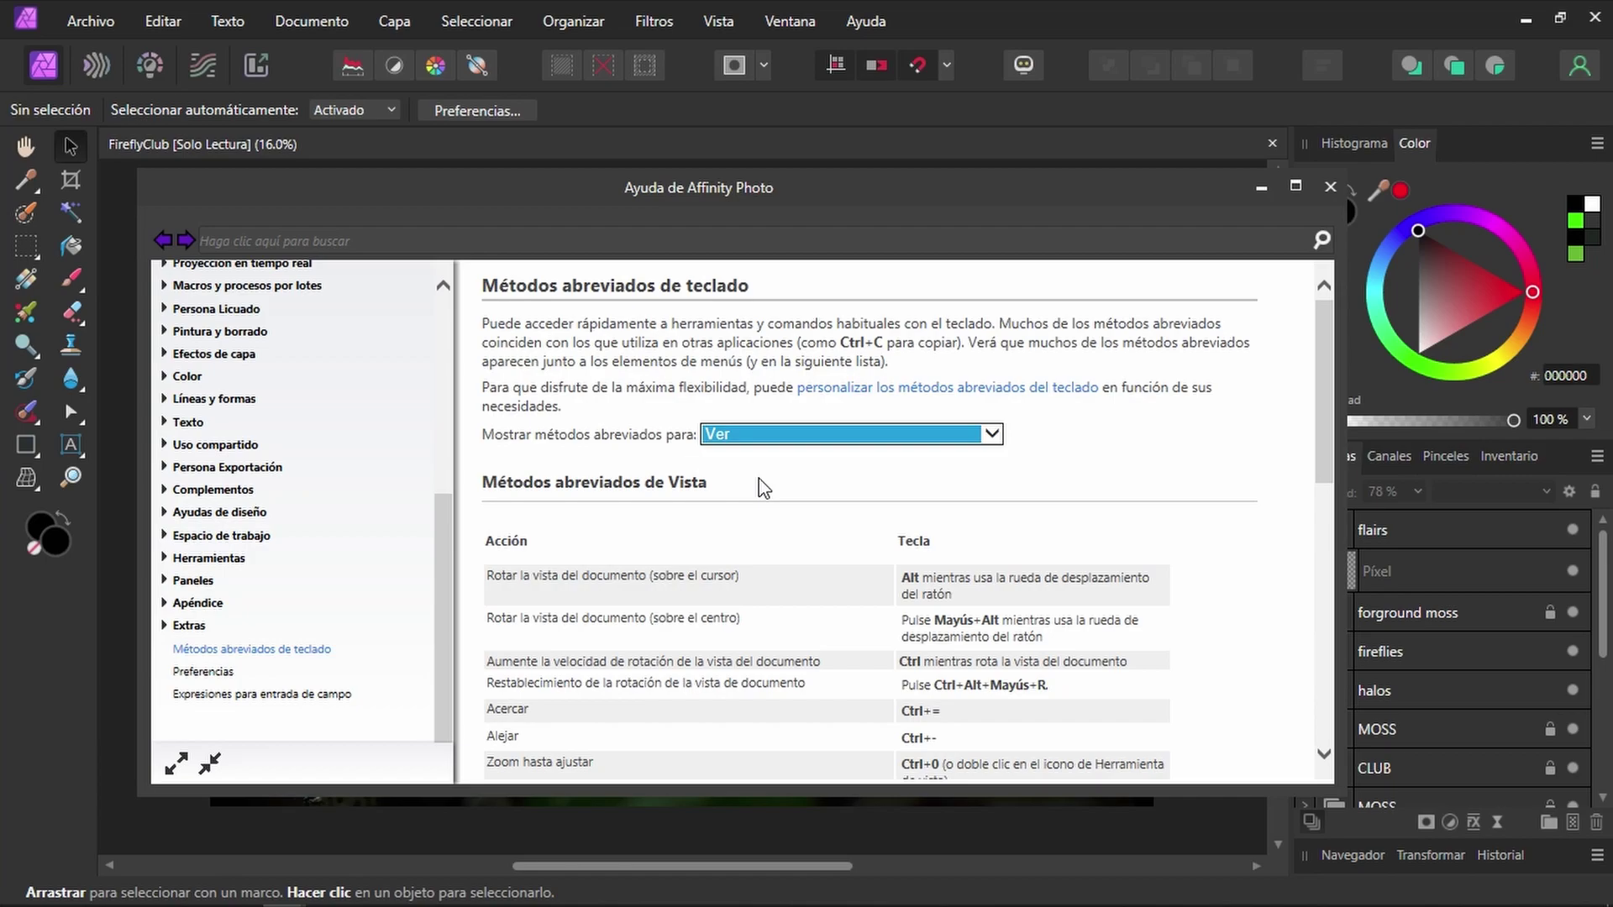
scroll(288, 446, up, 2)
scroll(294, 450, up, 3)
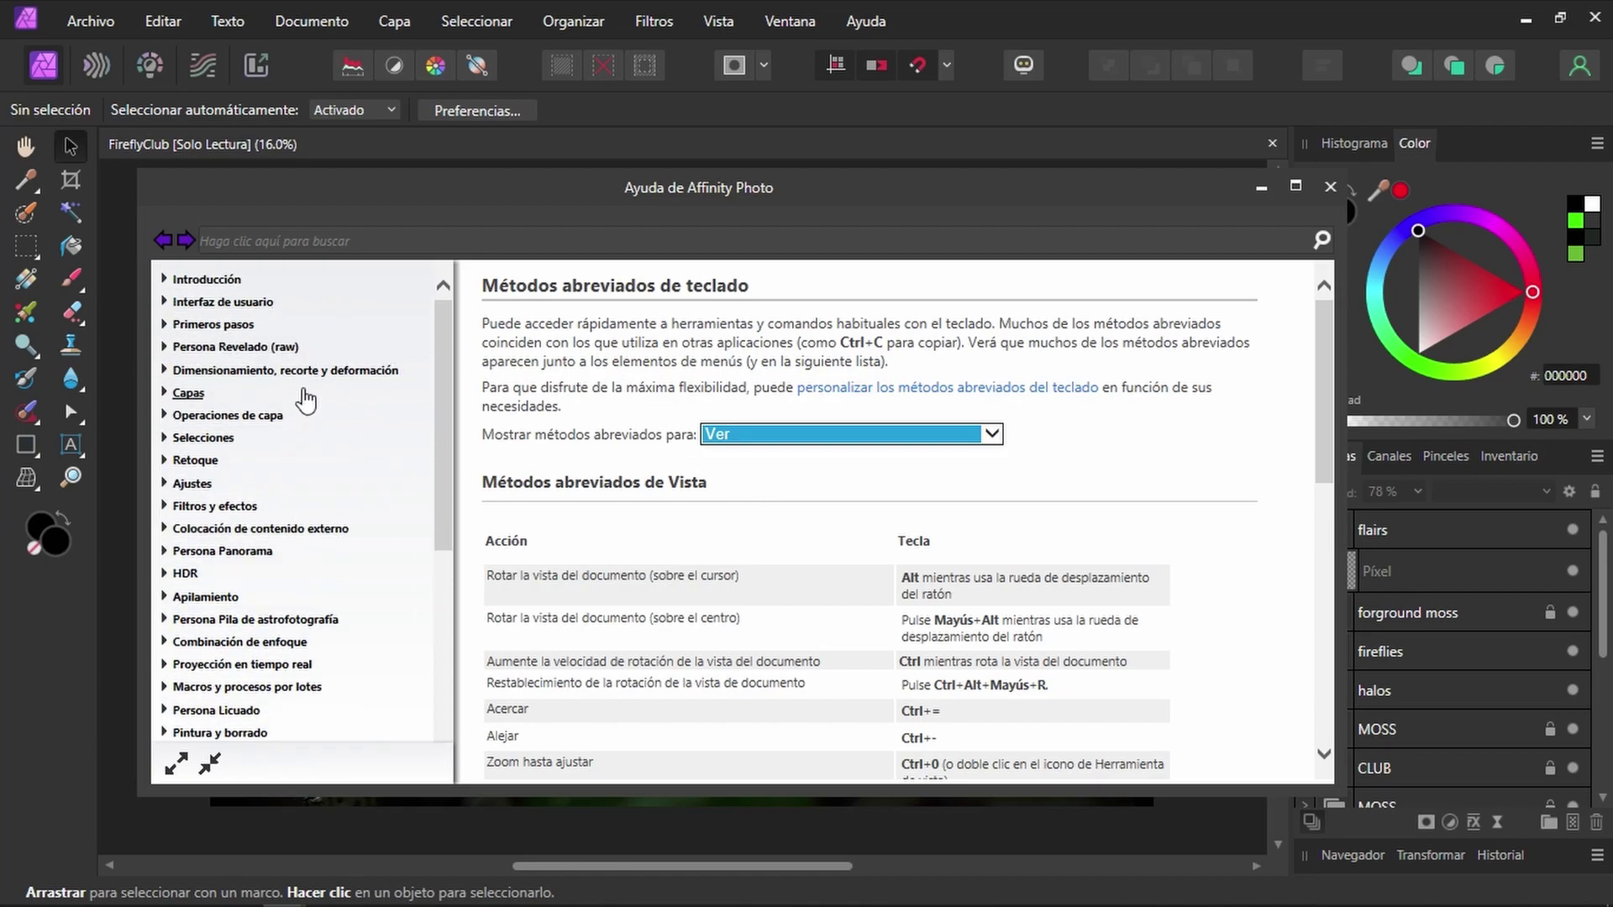
Step: Close the help window to return to the FireflyClub document
click(1326, 189)
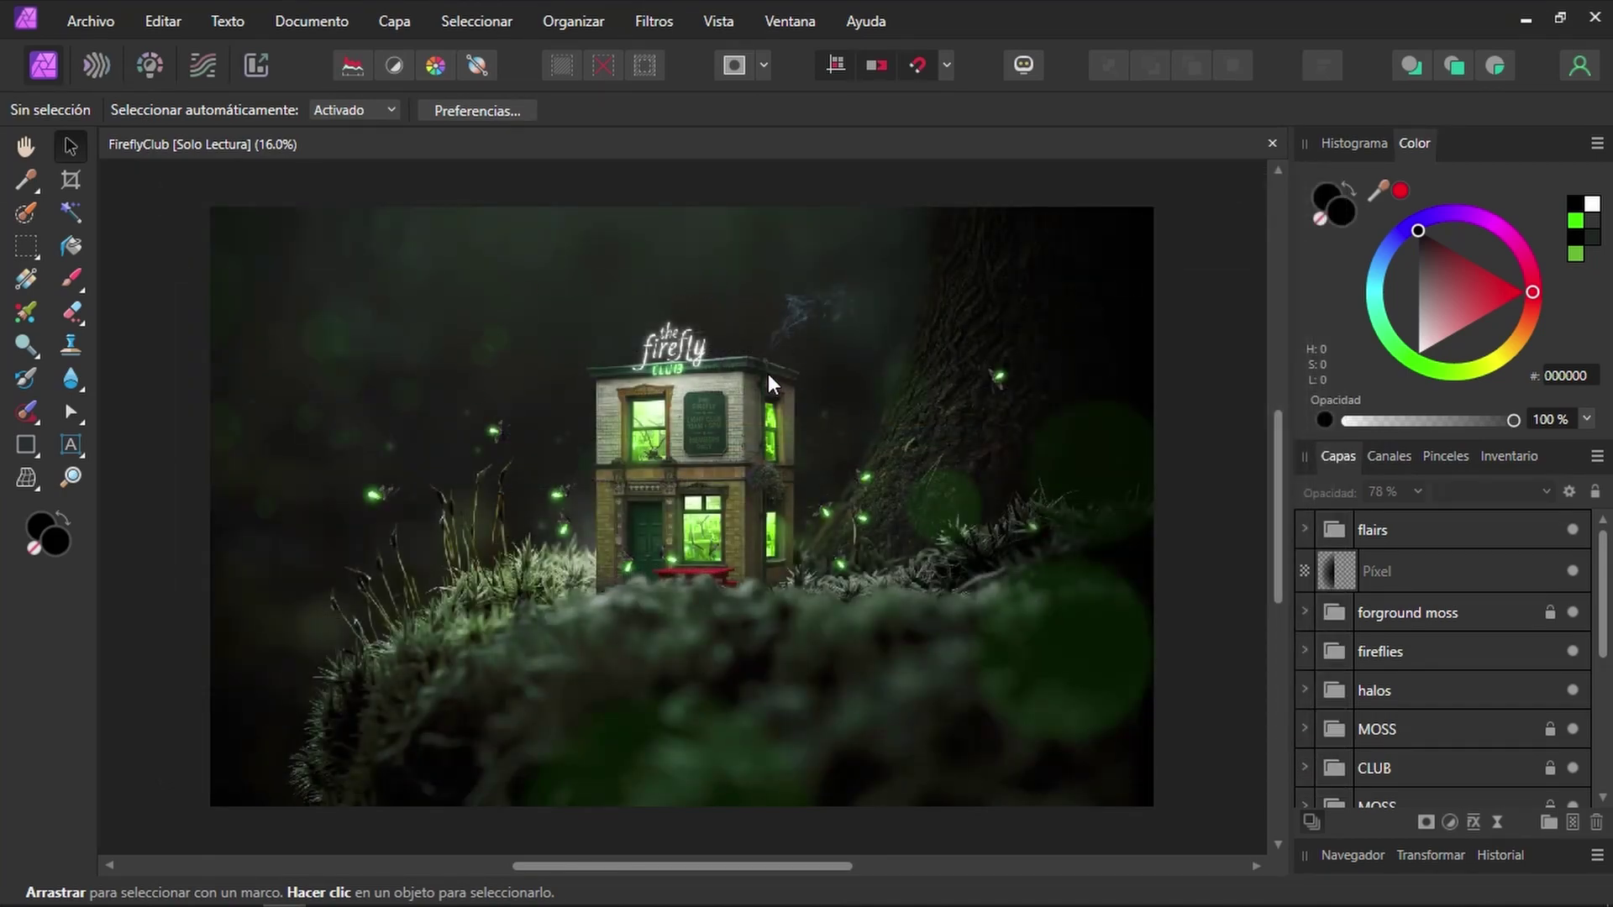